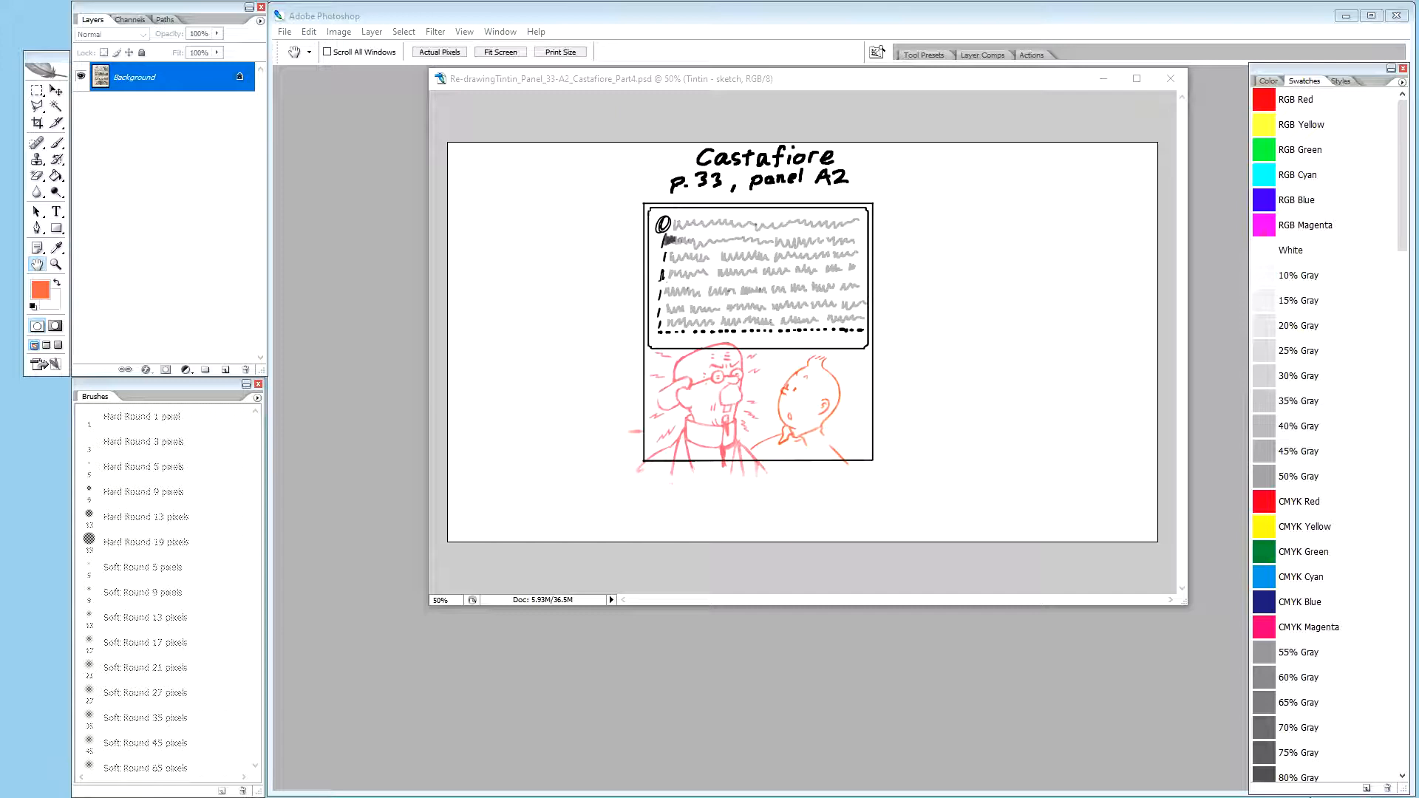
Show the Castafiore panel sketch at 100% and extend its document window downward until the whole panel frame fits
{"action": "left_click", "coordinate": [745, 85]}
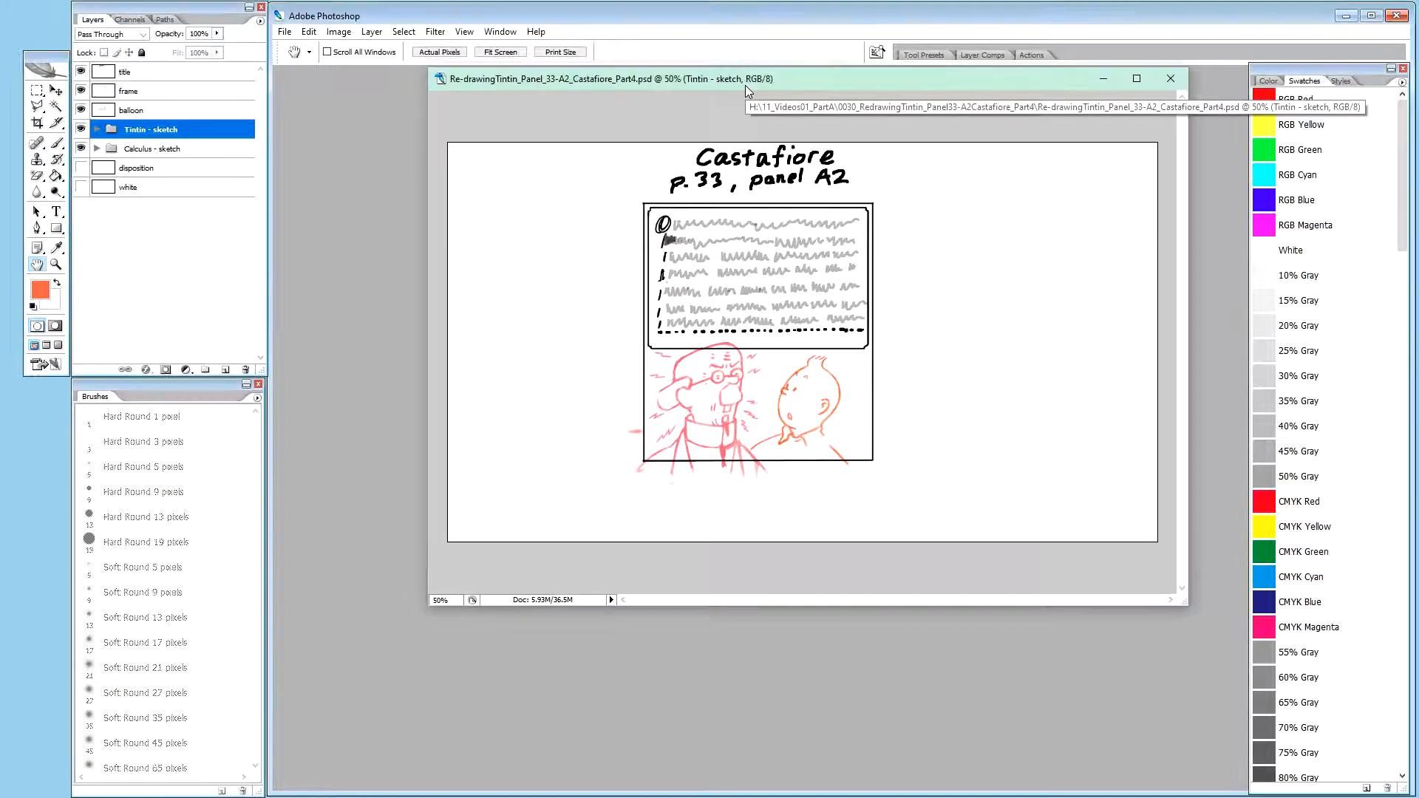
{"action": "key", "text": "ctrl+plus"}
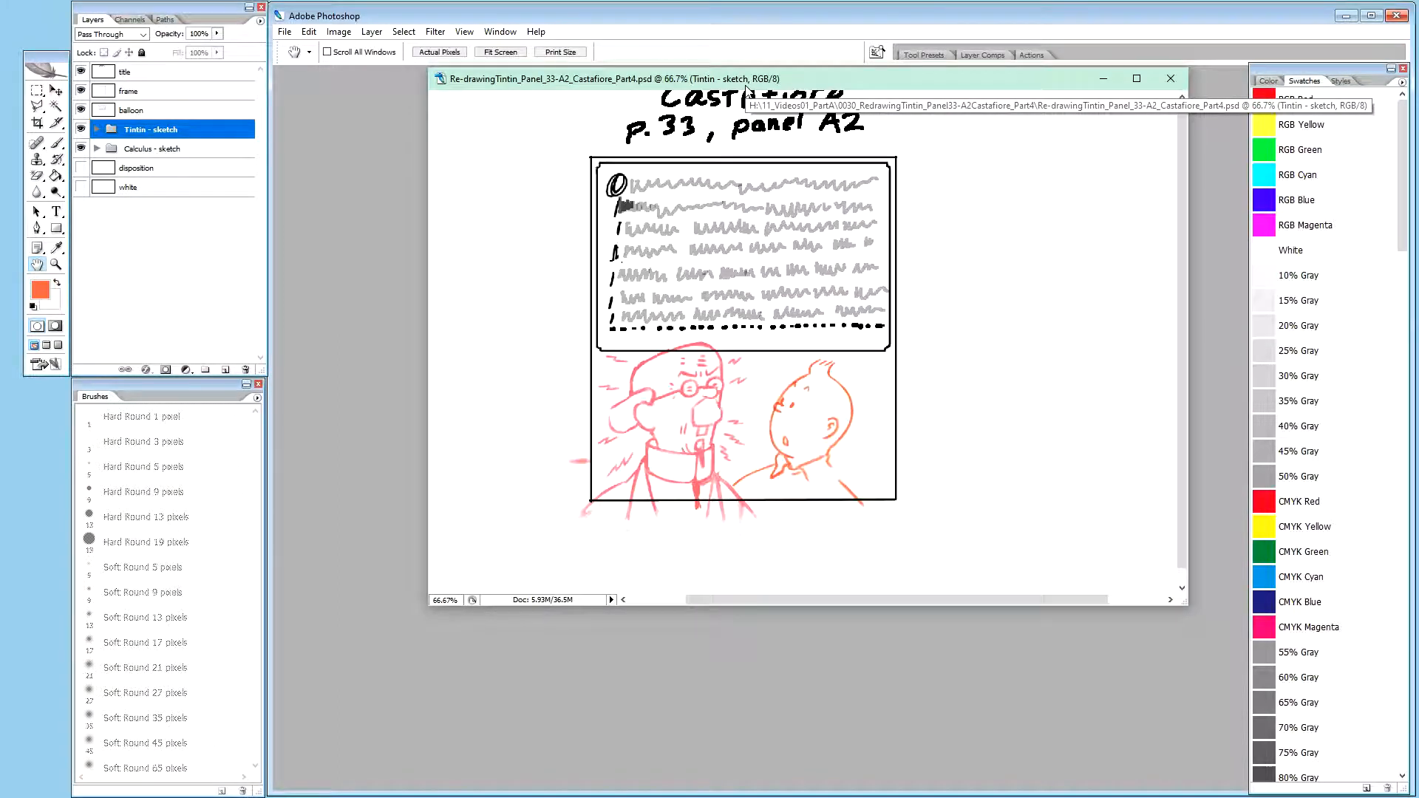
{"action": "key", "text": "ctrl+plus"}
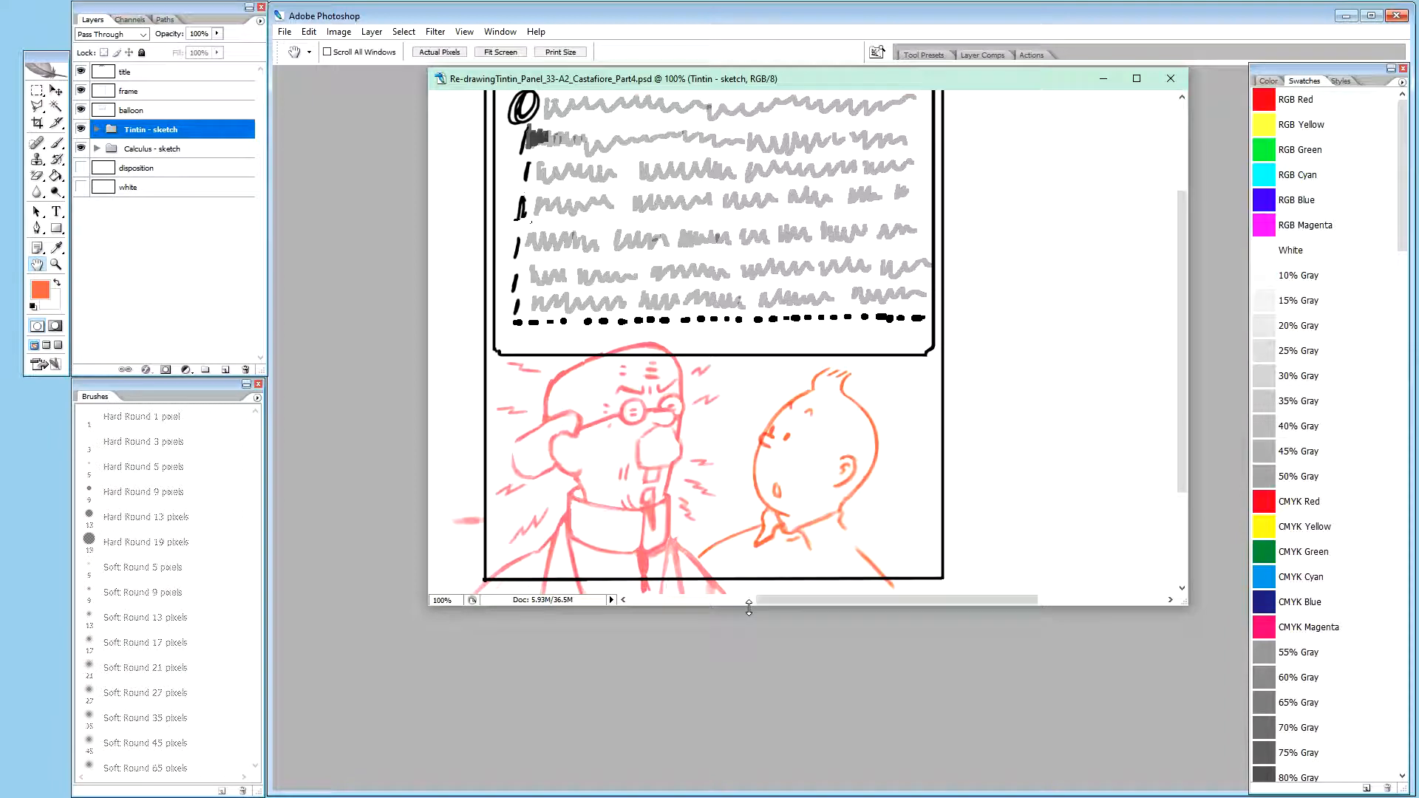
{"action": "left_click_drag", "start_coordinate": [747, 605], "coordinate": [769, 786]}
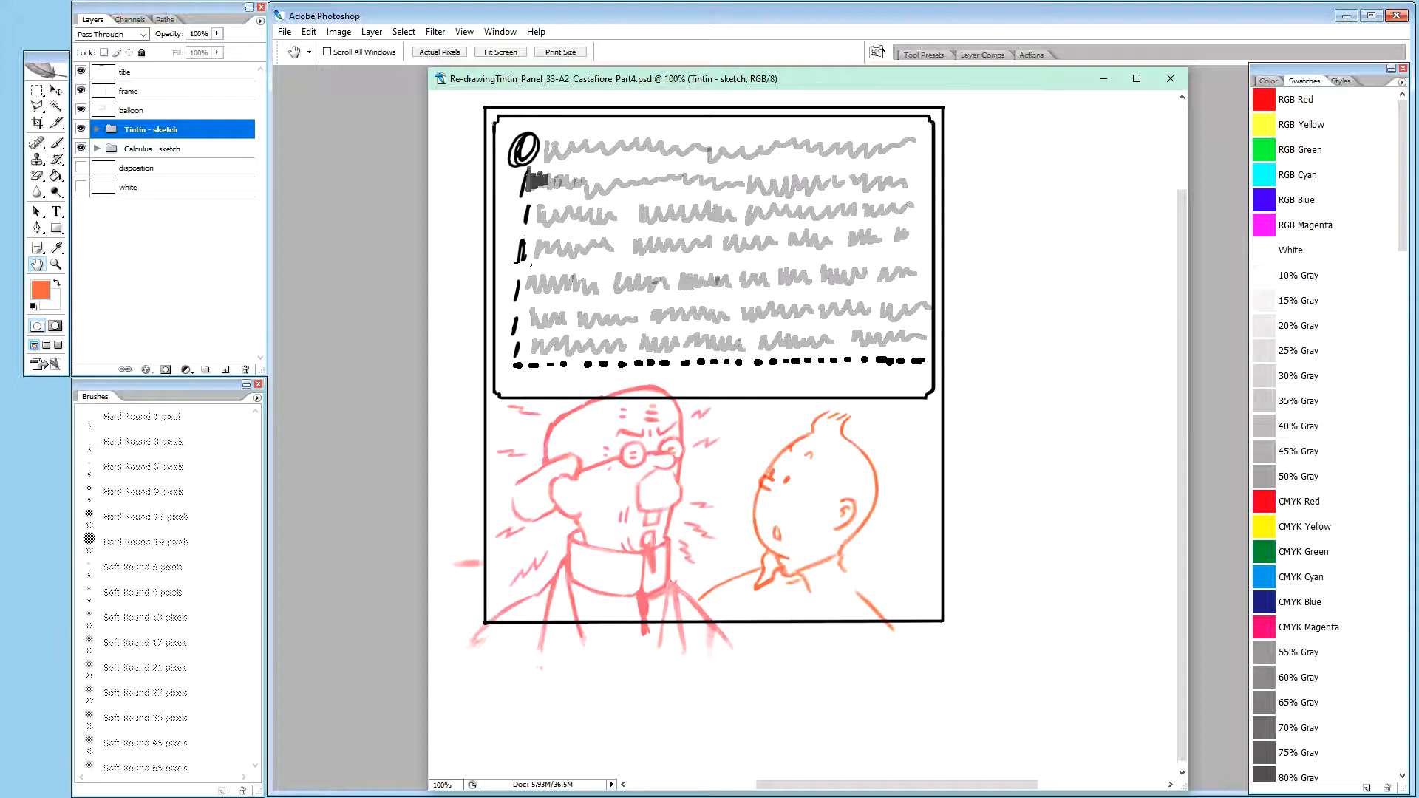
Switch to Photos to view the front and back covers of 987 Degrees Centigrade, and return to Photoshop
{"action": "key", "text": "alt+Tab"}
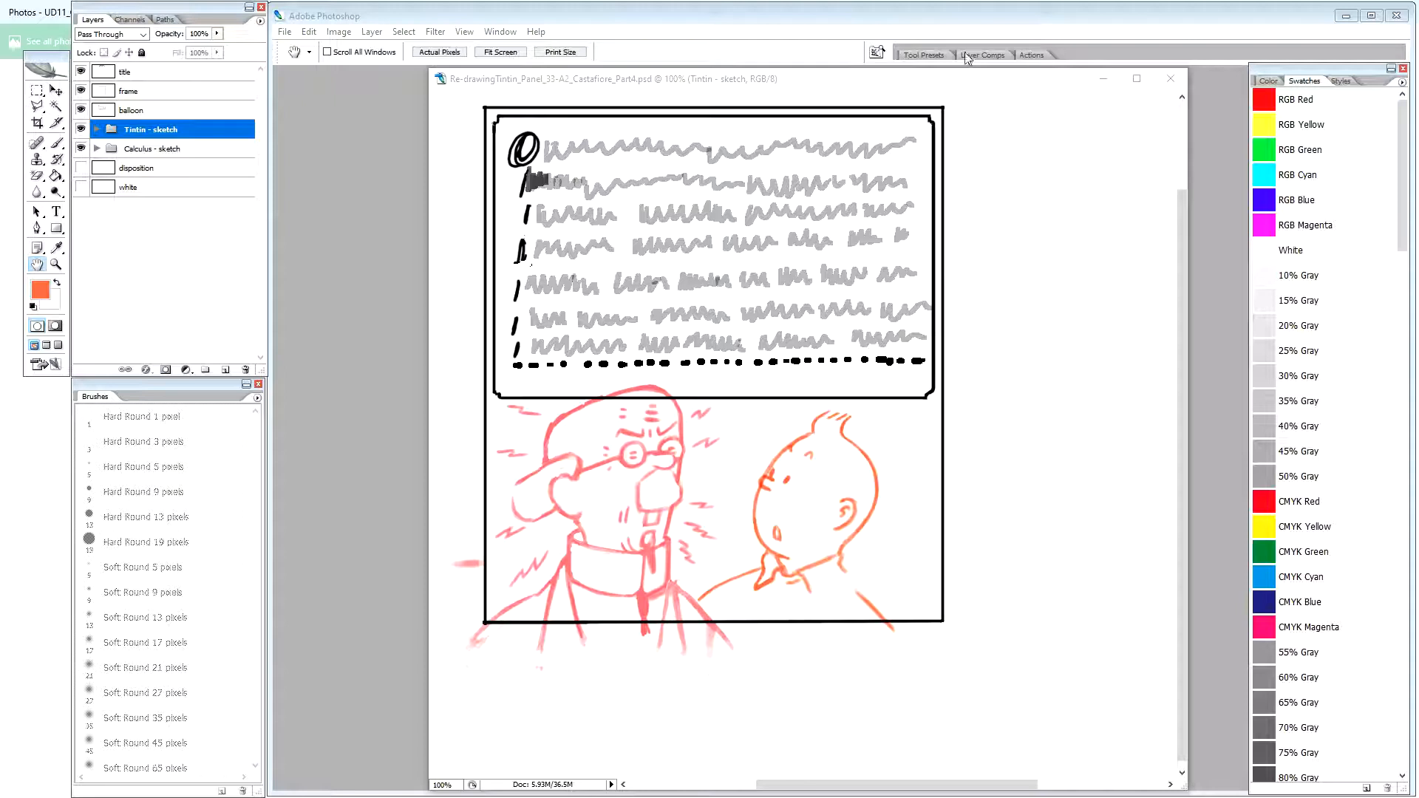
{"action": "left_click", "coordinate": [1345, 18]}
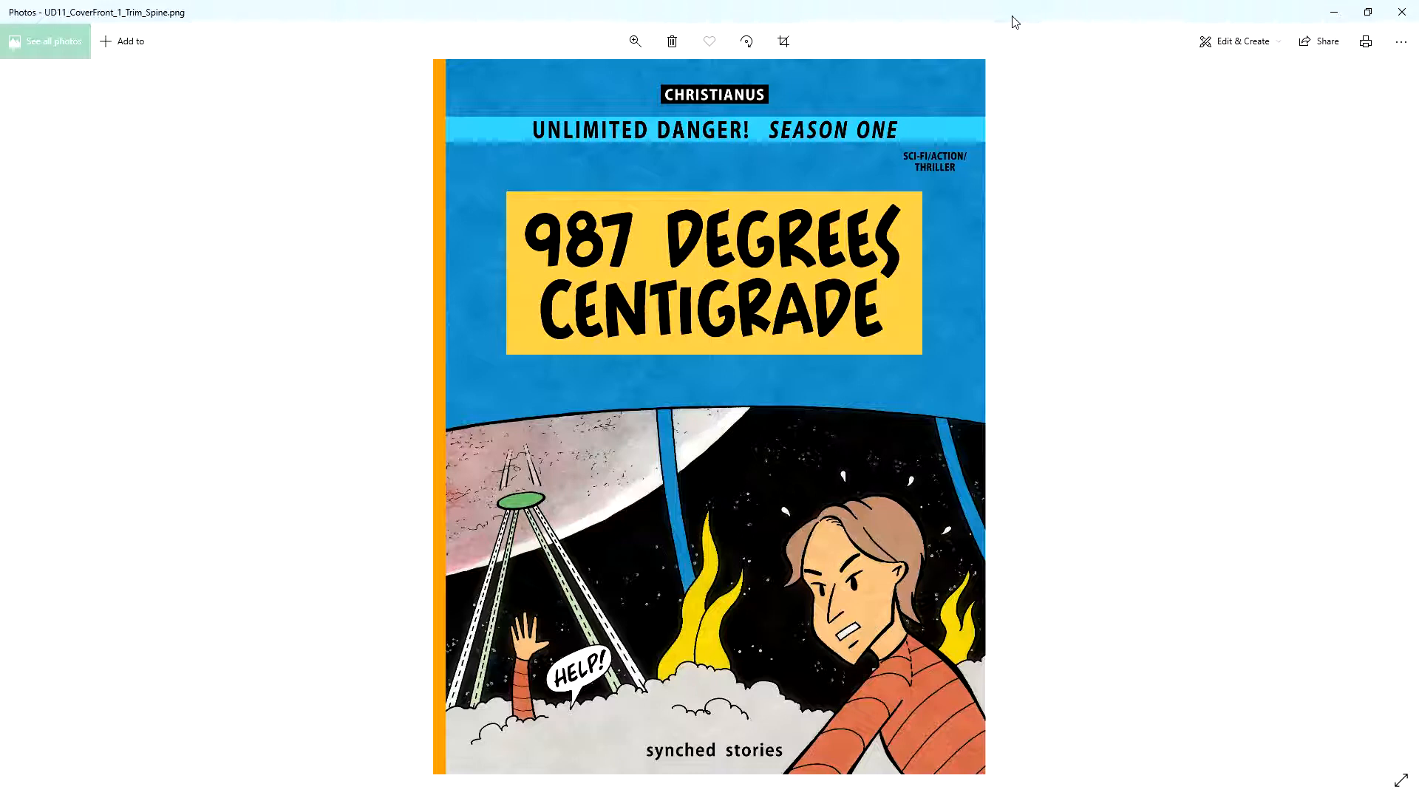
{"action": "key", "text": "Right"}
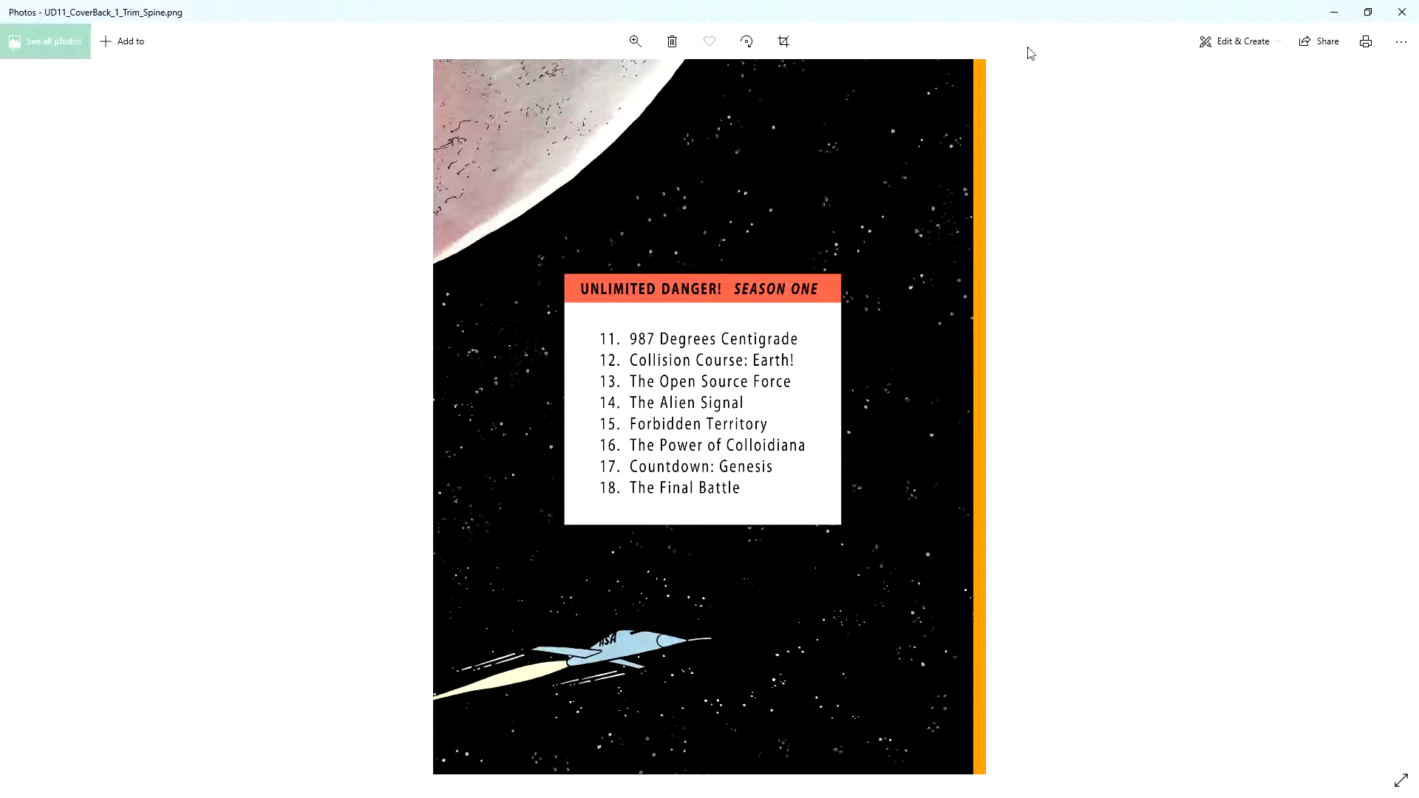
{"action": "key", "text": "Right"}
{"action": "left_click", "coordinate": [1334, 12]}
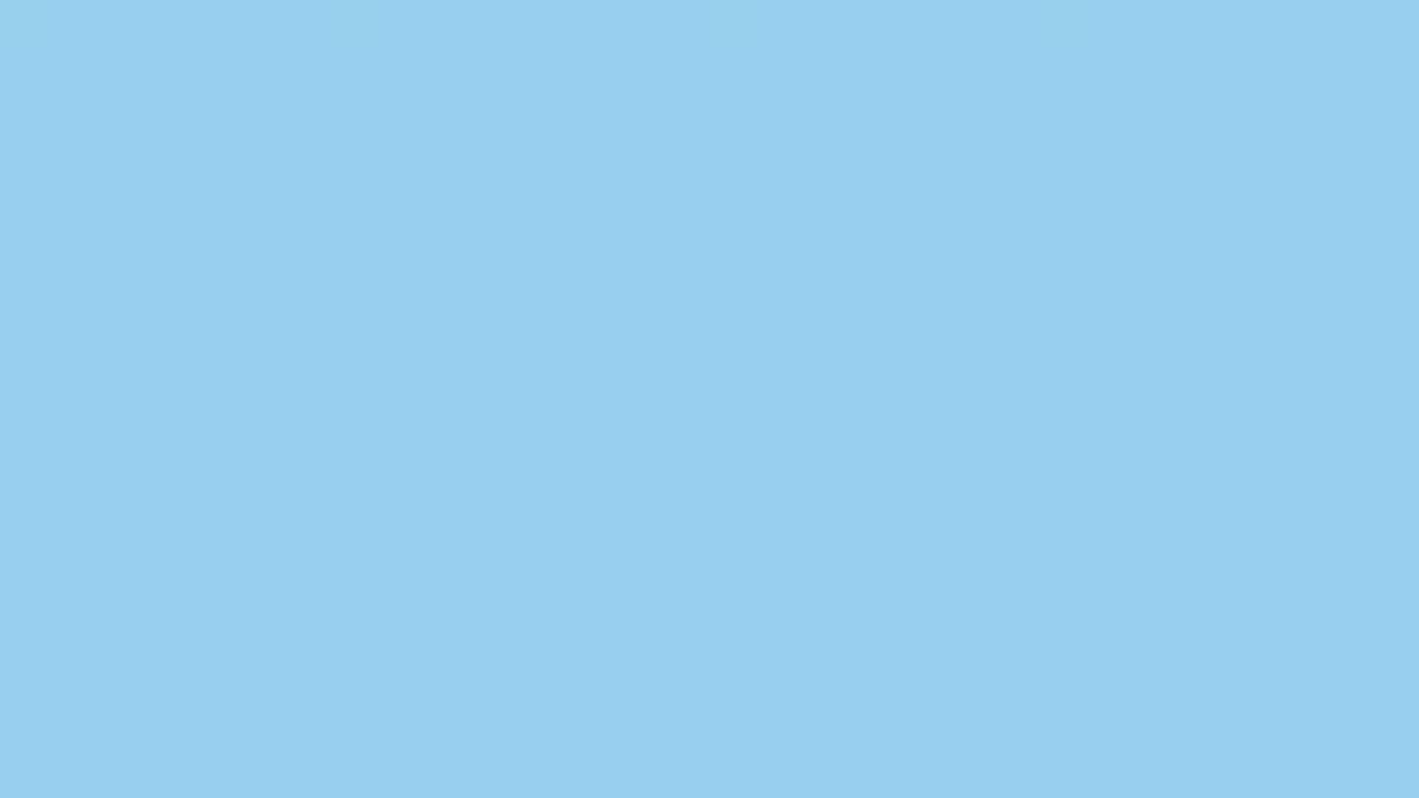
{"action": "key", "text": "alt+Tab"}
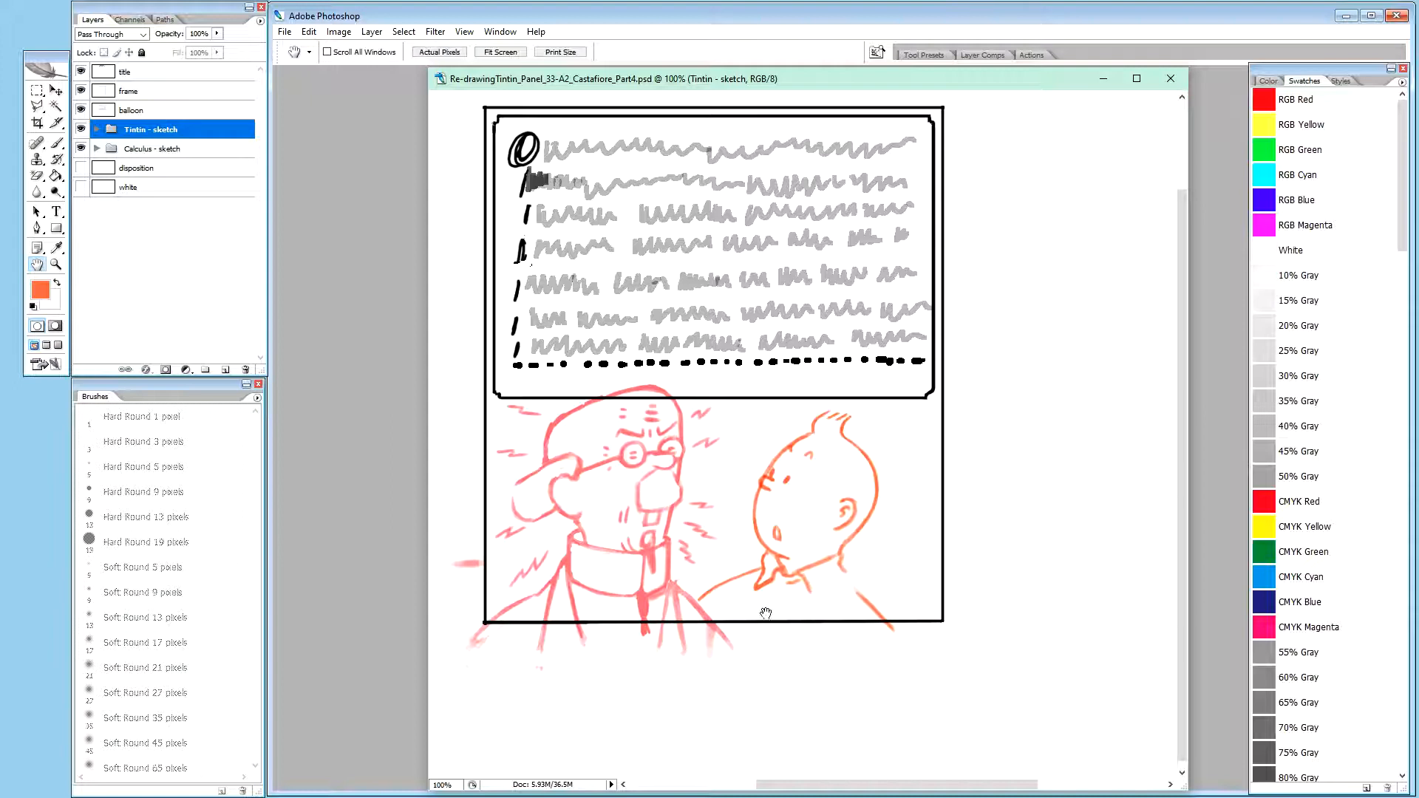
Widen the sketch document's window on both sides and centre the whole panel with its title at 100%
{"action": "left_click", "coordinate": [865, 610]}
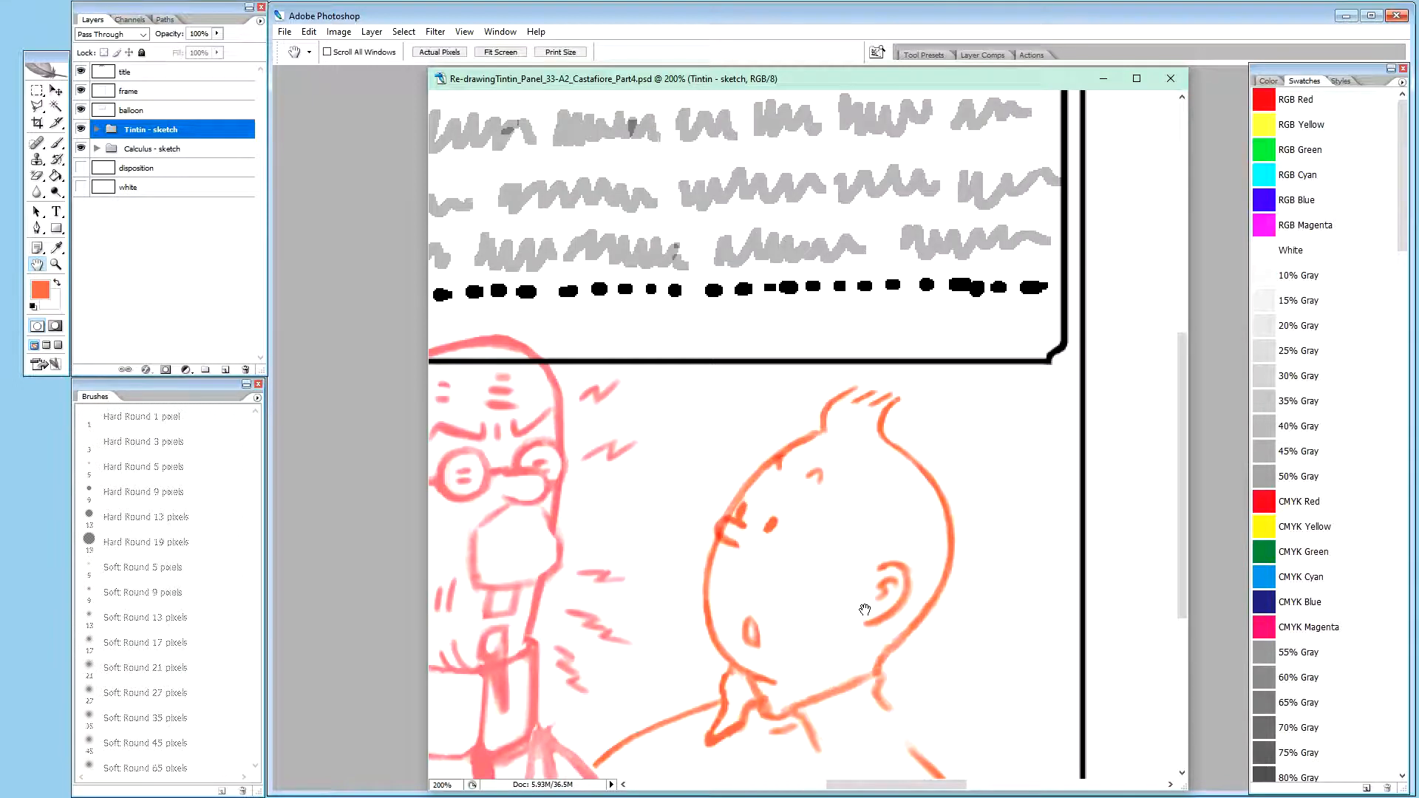
{"action": "left_click_drag", "start_coordinate": [619, 485], "coordinate": [730, 449]}
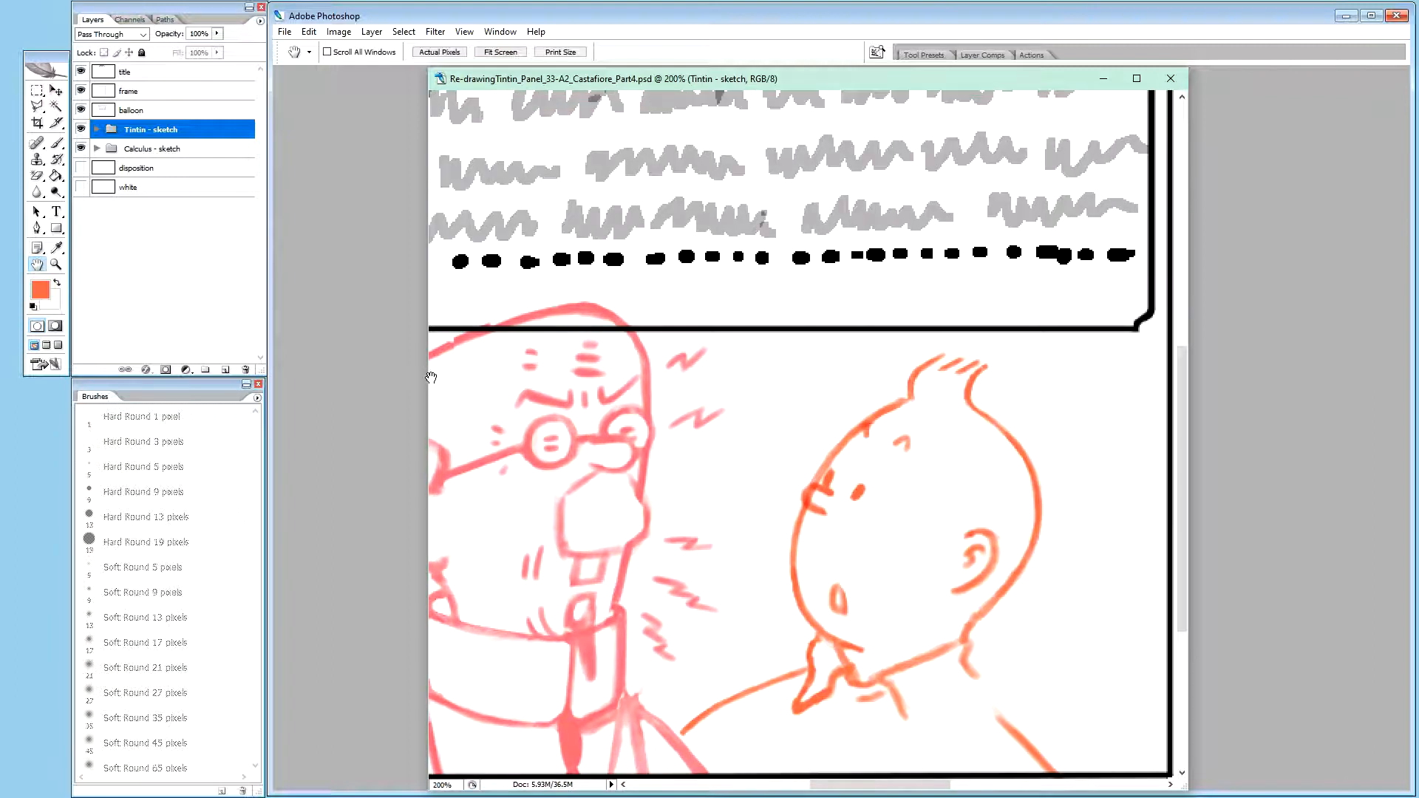
{"action": "left_click_drag", "start_coordinate": [426, 379], "coordinate": [303, 385]}
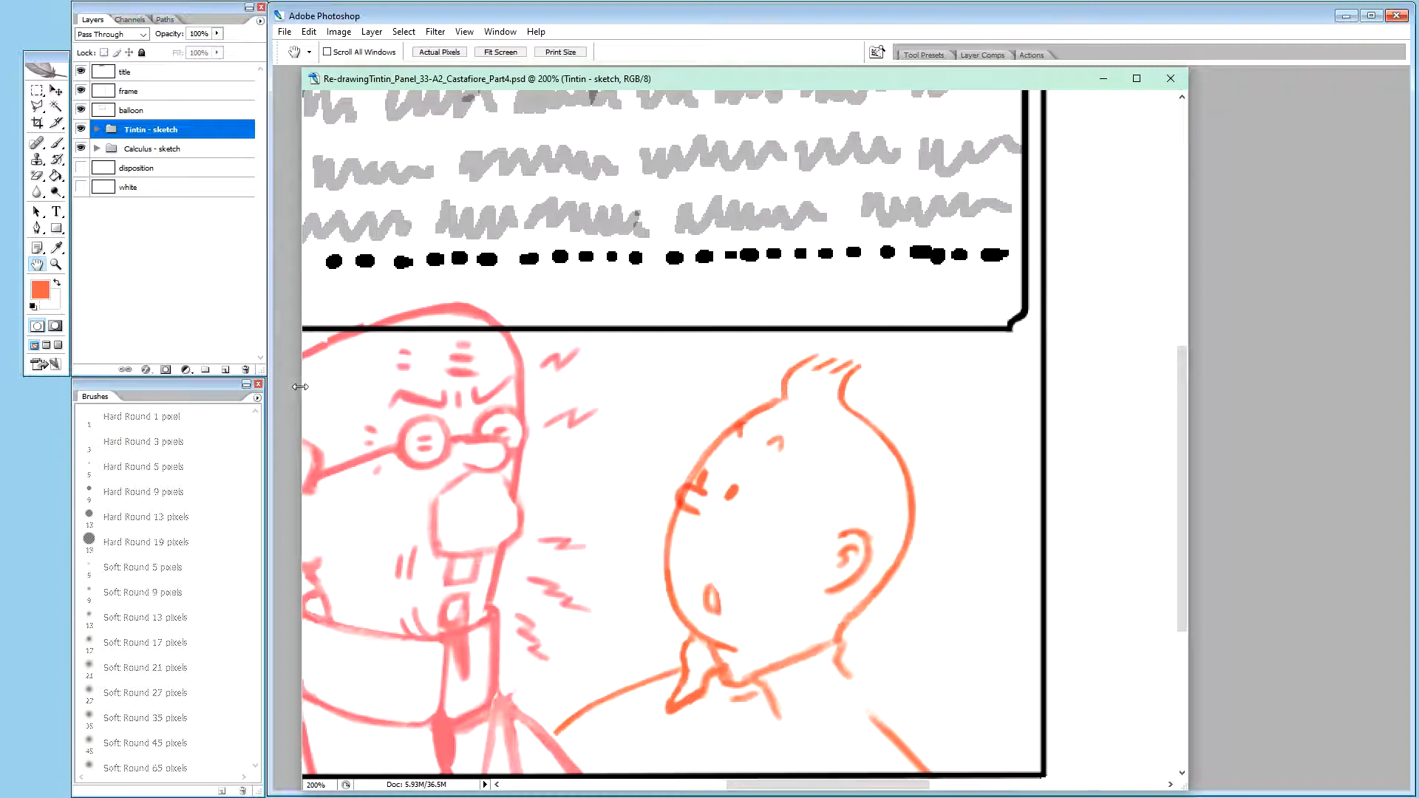
{"action": "left_click", "coordinate": [1182, 326]}
{"action": "left_click_drag", "start_coordinate": [1187, 325], "coordinate": [1215, 325]}
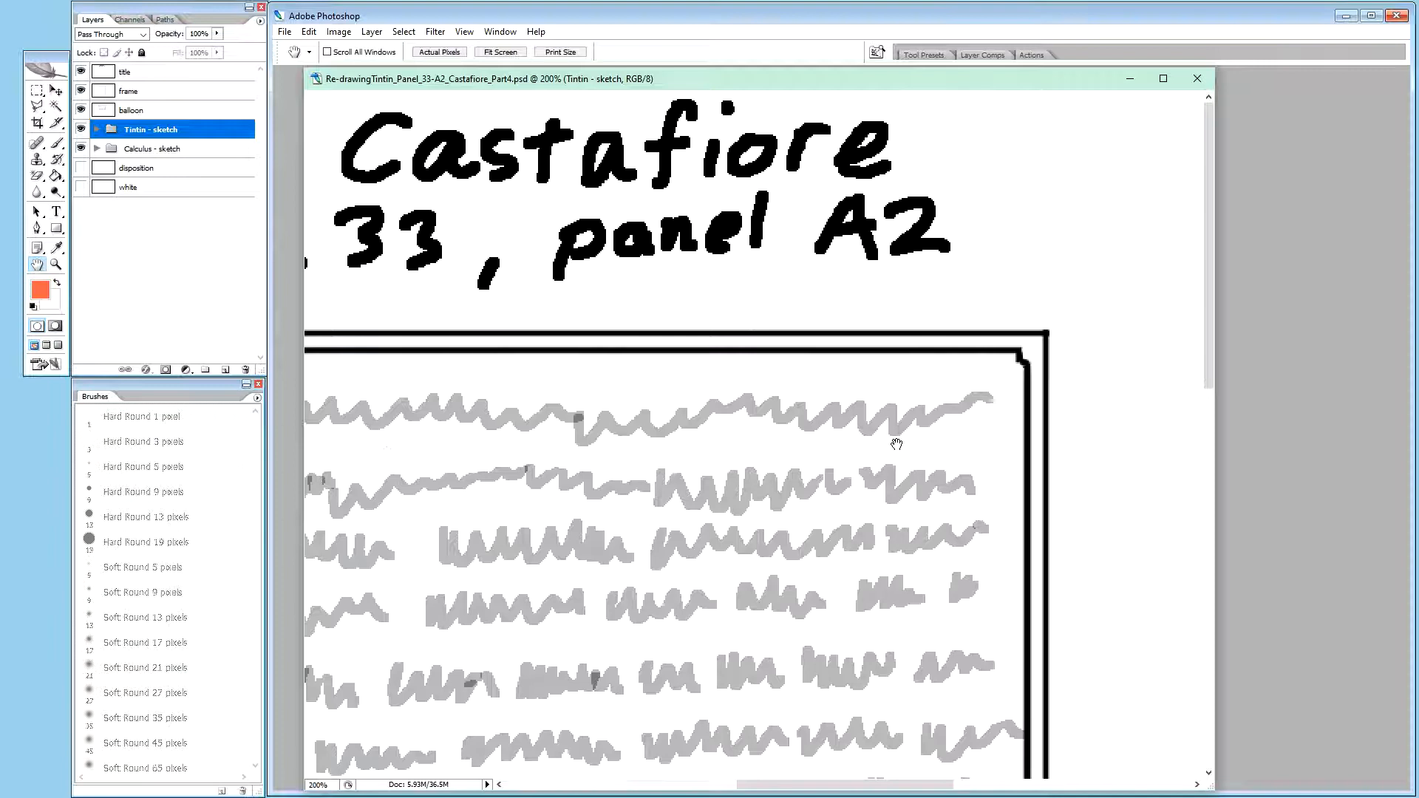
{"action": "left_click", "coordinate": [895, 443], "text": "alt"}
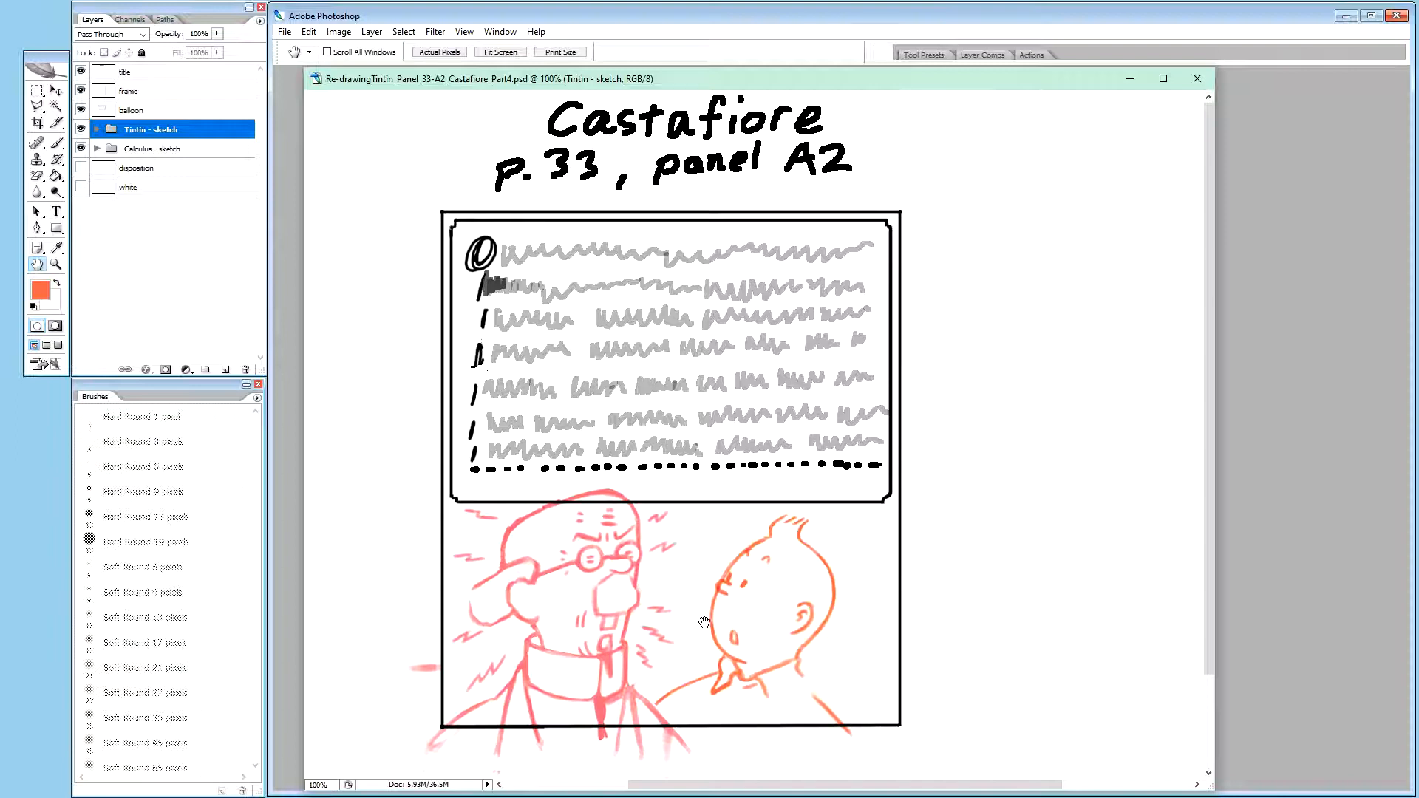
{"action": "left_click_drag", "start_coordinate": [691, 608], "coordinate": [755, 608]}
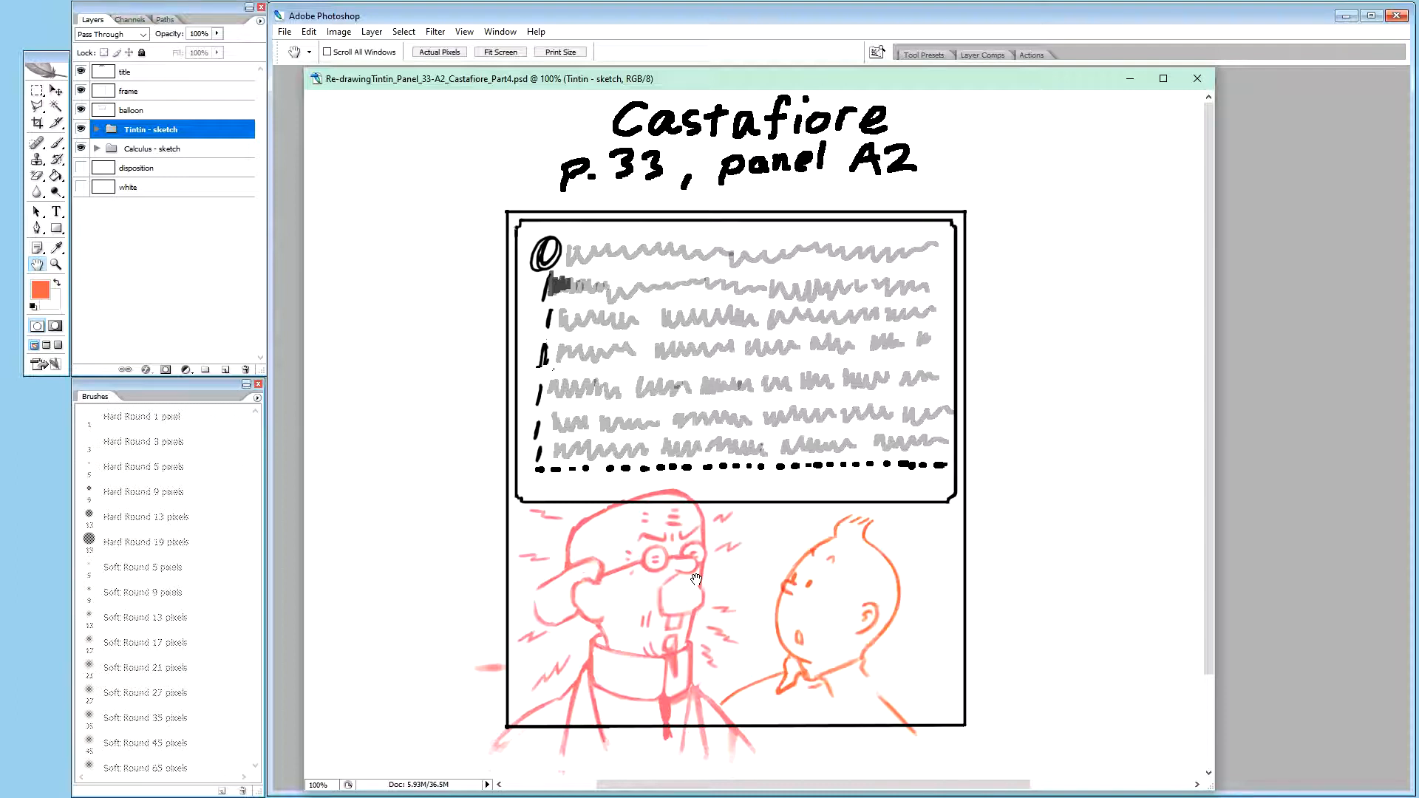
Examine the balloon's text lines and the sketches of both characters at 200%
{"action": "key", "text": "ctrl+plus"}
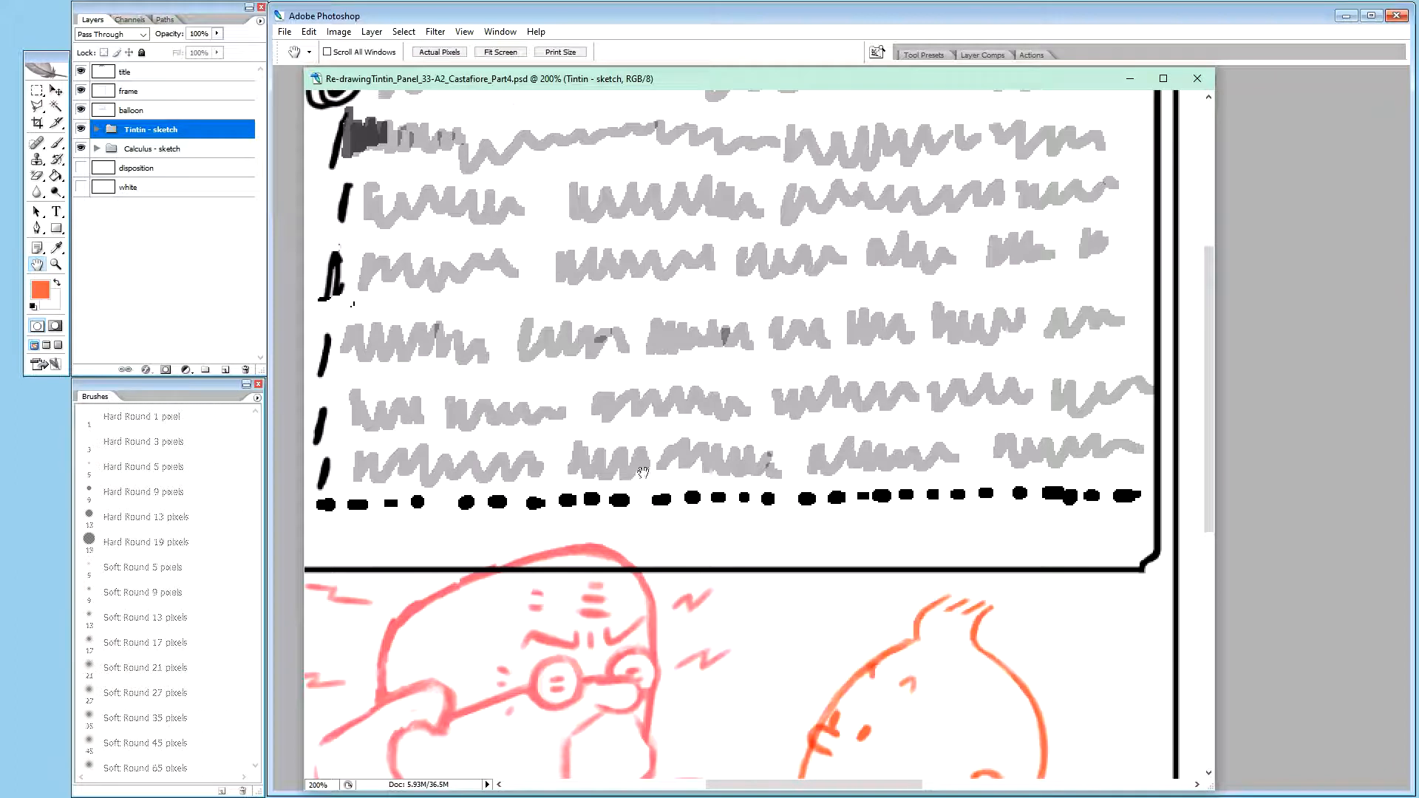
{"action": "left_click_drag", "start_coordinate": [689, 664], "coordinate": [782, 365]}
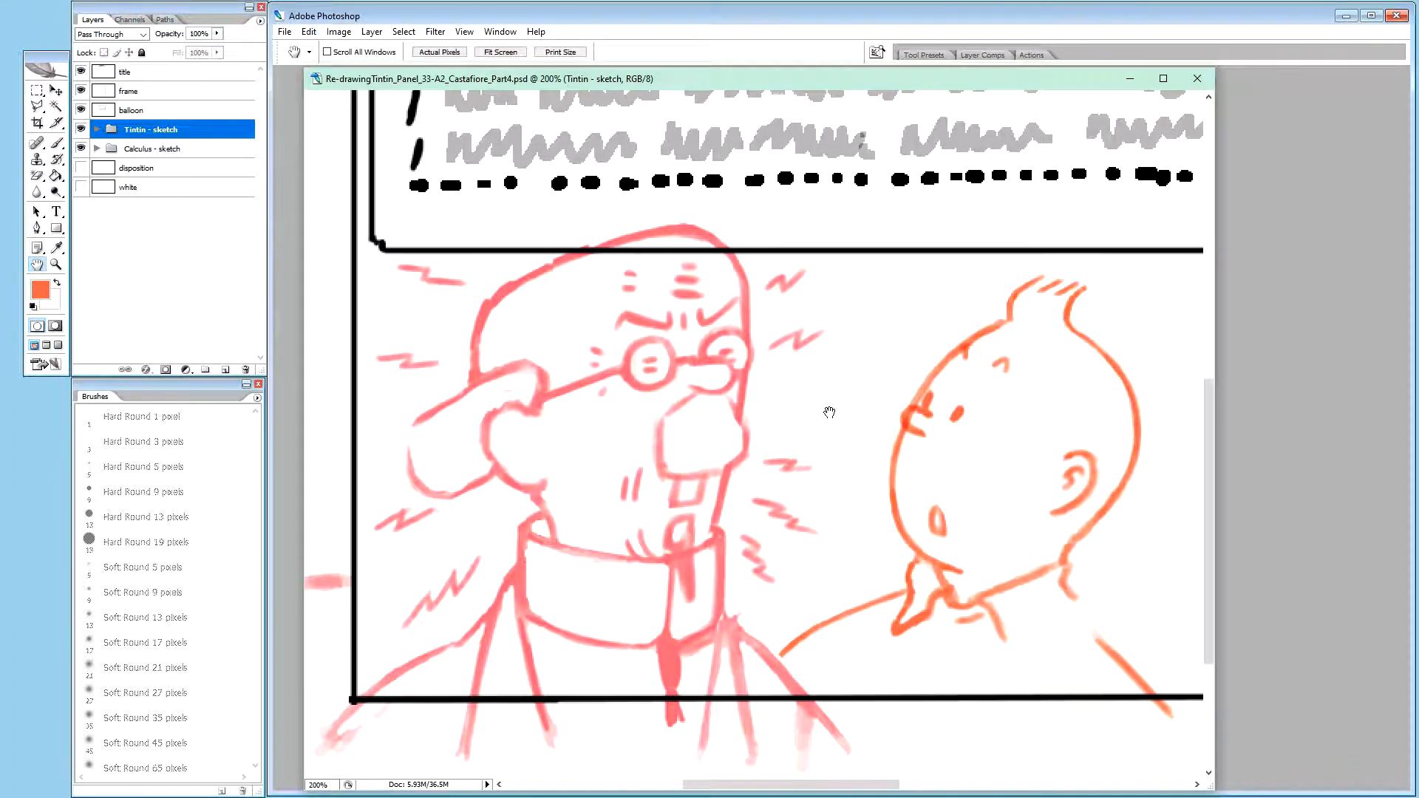
{"action": "left_click_drag", "start_coordinate": [827, 409], "coordinate": [850, 706]}
{"action": "left_click_drag", "start_coordinate": [866, 475], "coordinate": [867, 587]}
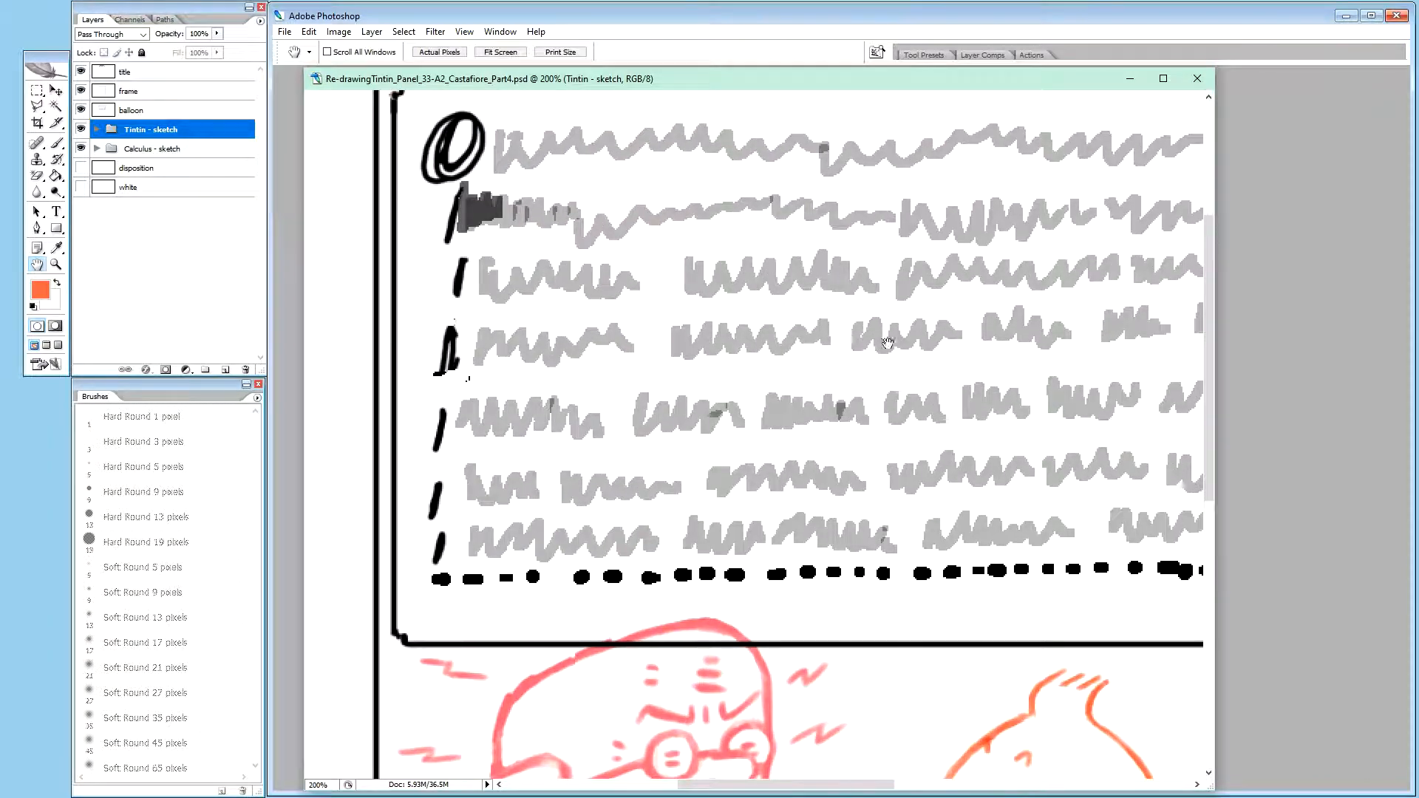
{"action": "left_click_drag", "start_coordinate": [877, 706], "coordinate": [895, 366]}
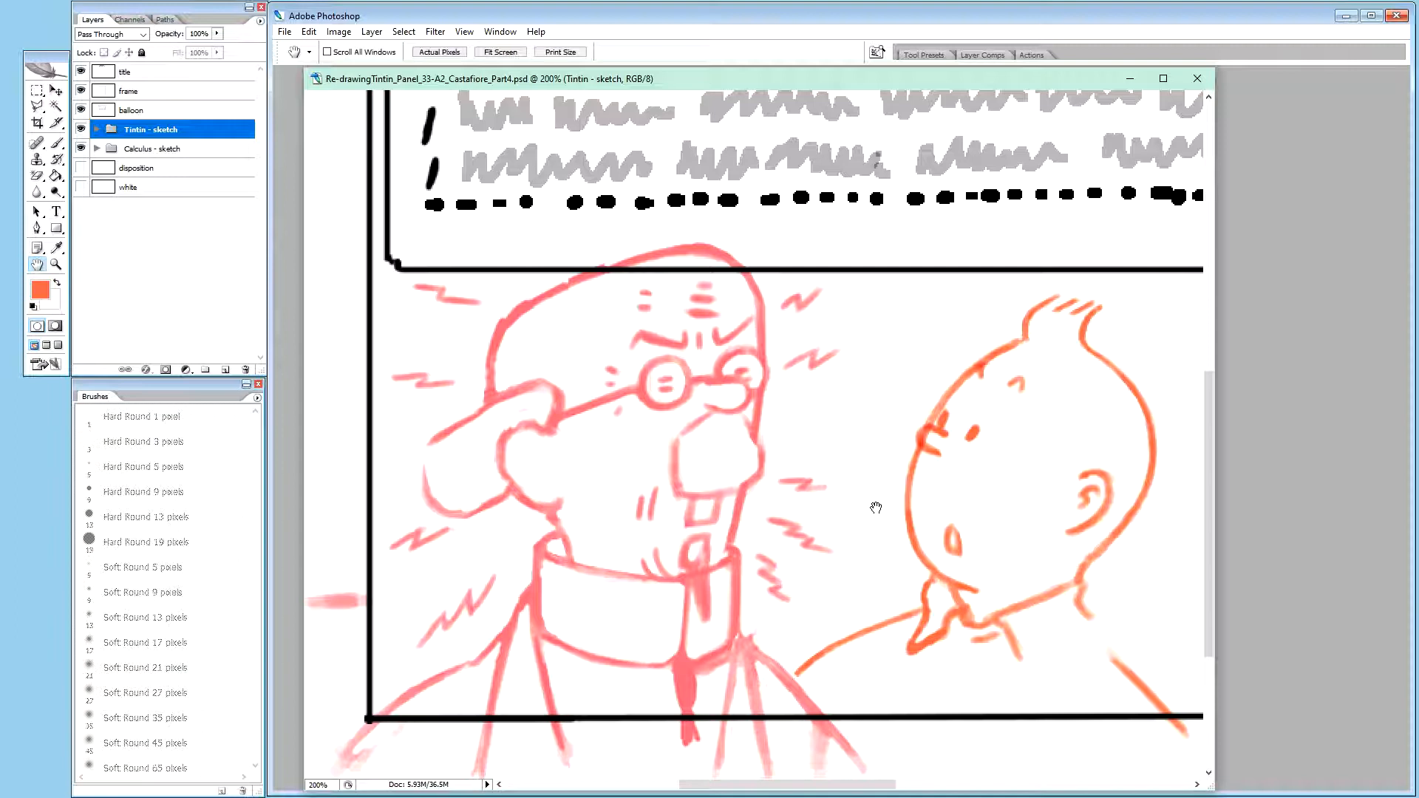
{"action": "left_click_drag", "start_coordinate": [874, 505], "coordinate": [859, 514]}
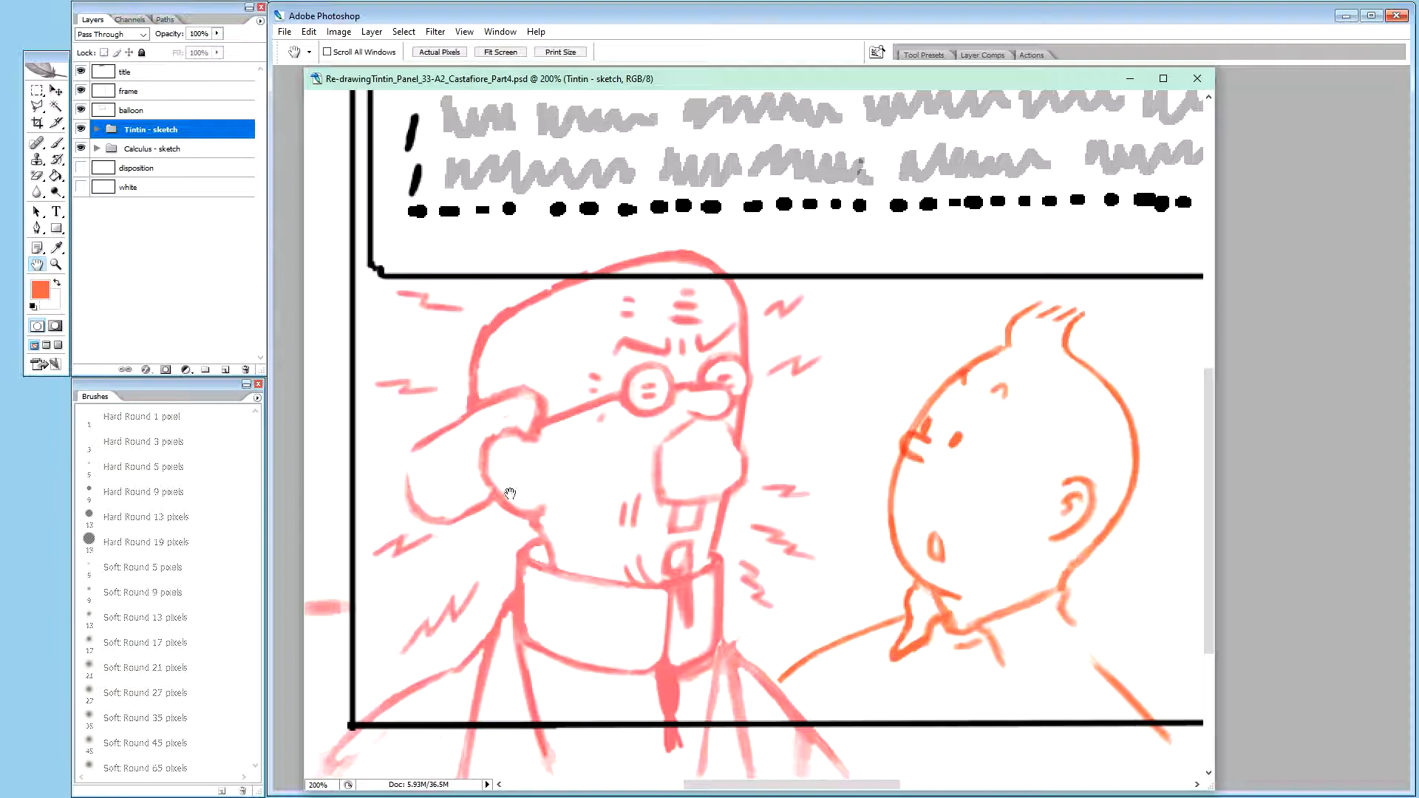
Bring up the Copy of Part1.psd thumbnails, enlarge that document's window and show the first page 33 row A panel at 200%
{"action": "left_click_drag", "start_coordinate": [640, 84], "coordinate": [659, 82]}
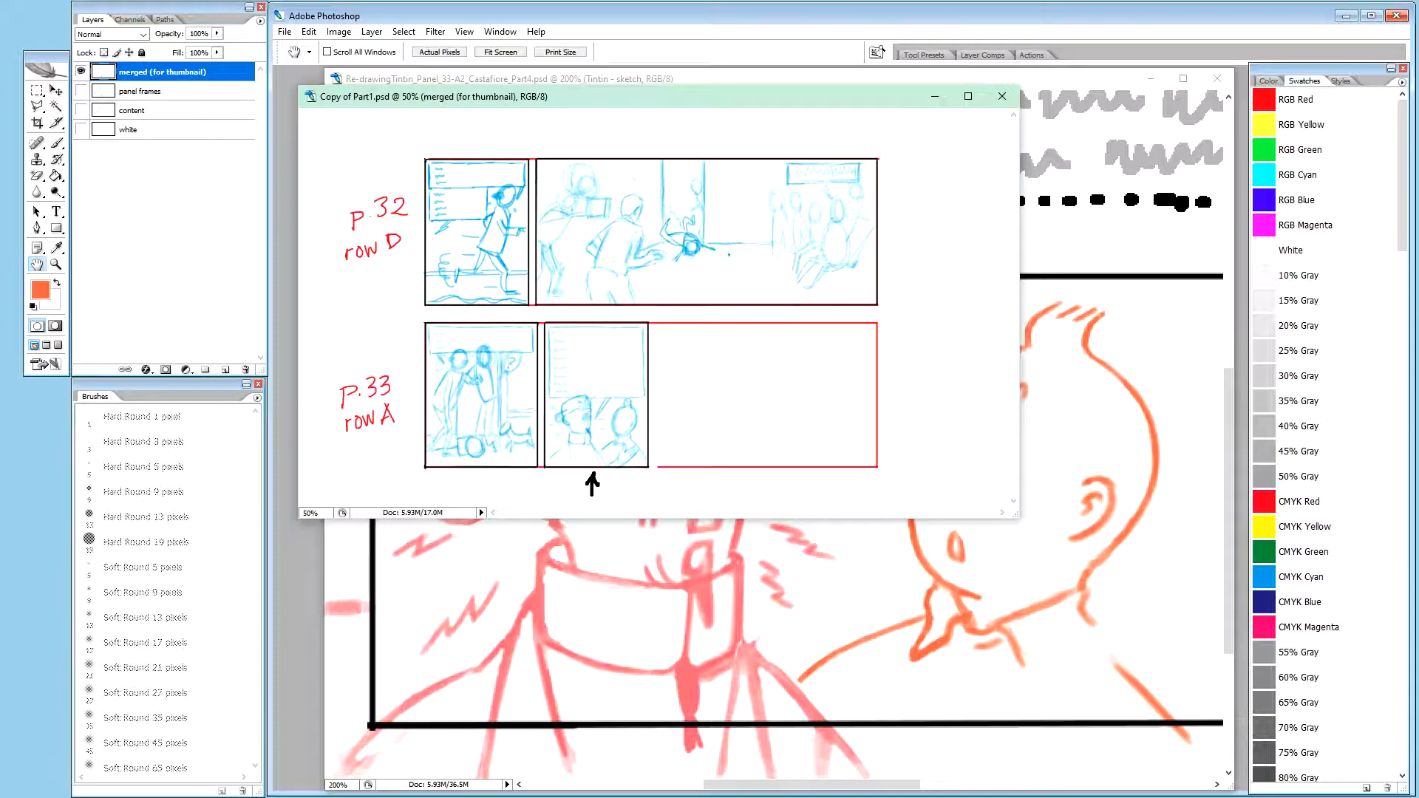
{"action": "key", "text": "ctrl+plus"}
{"action": "key", "text": "ctrl+plus"}
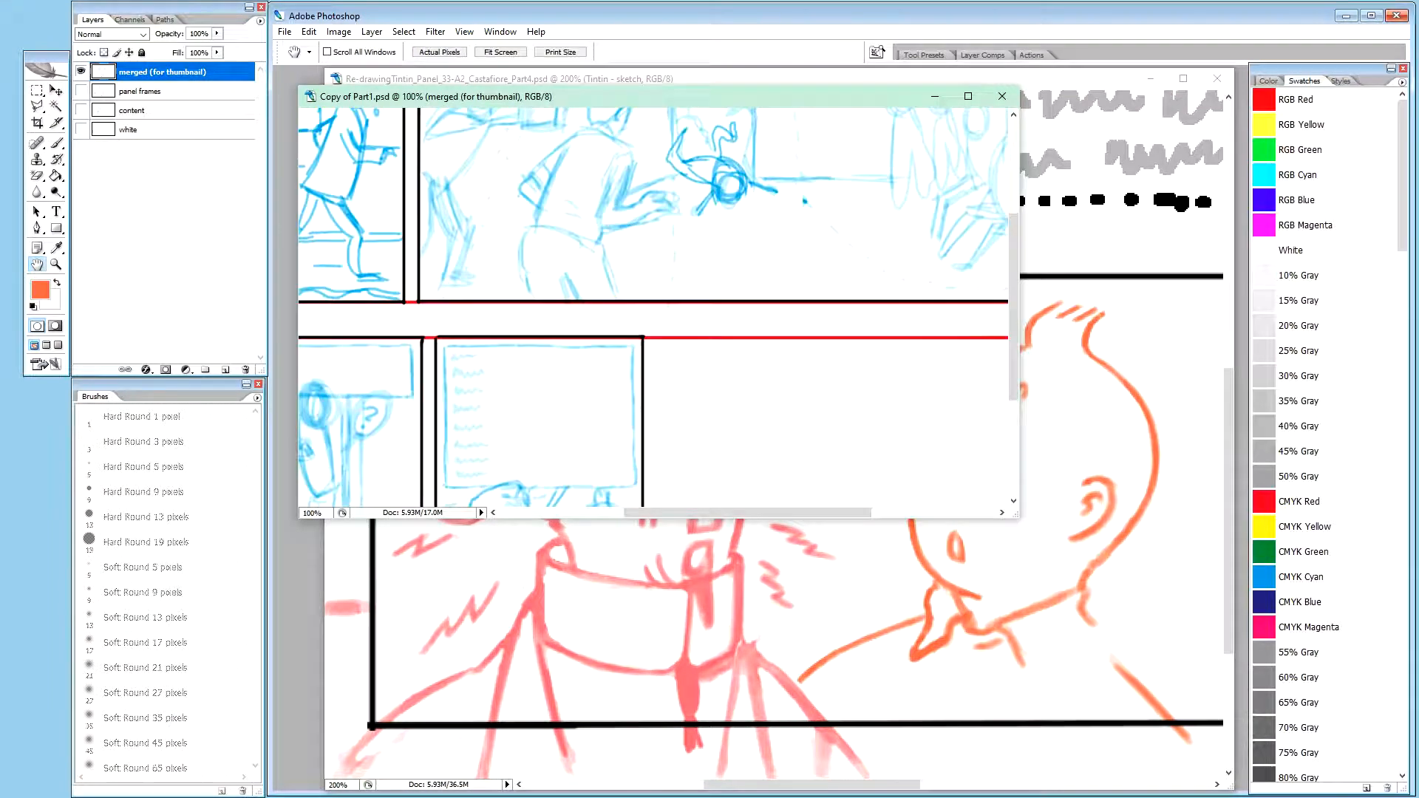
{"action": "left_click_drag", "start_coordinate": [550, 424], "coordinate": [819, 287]}
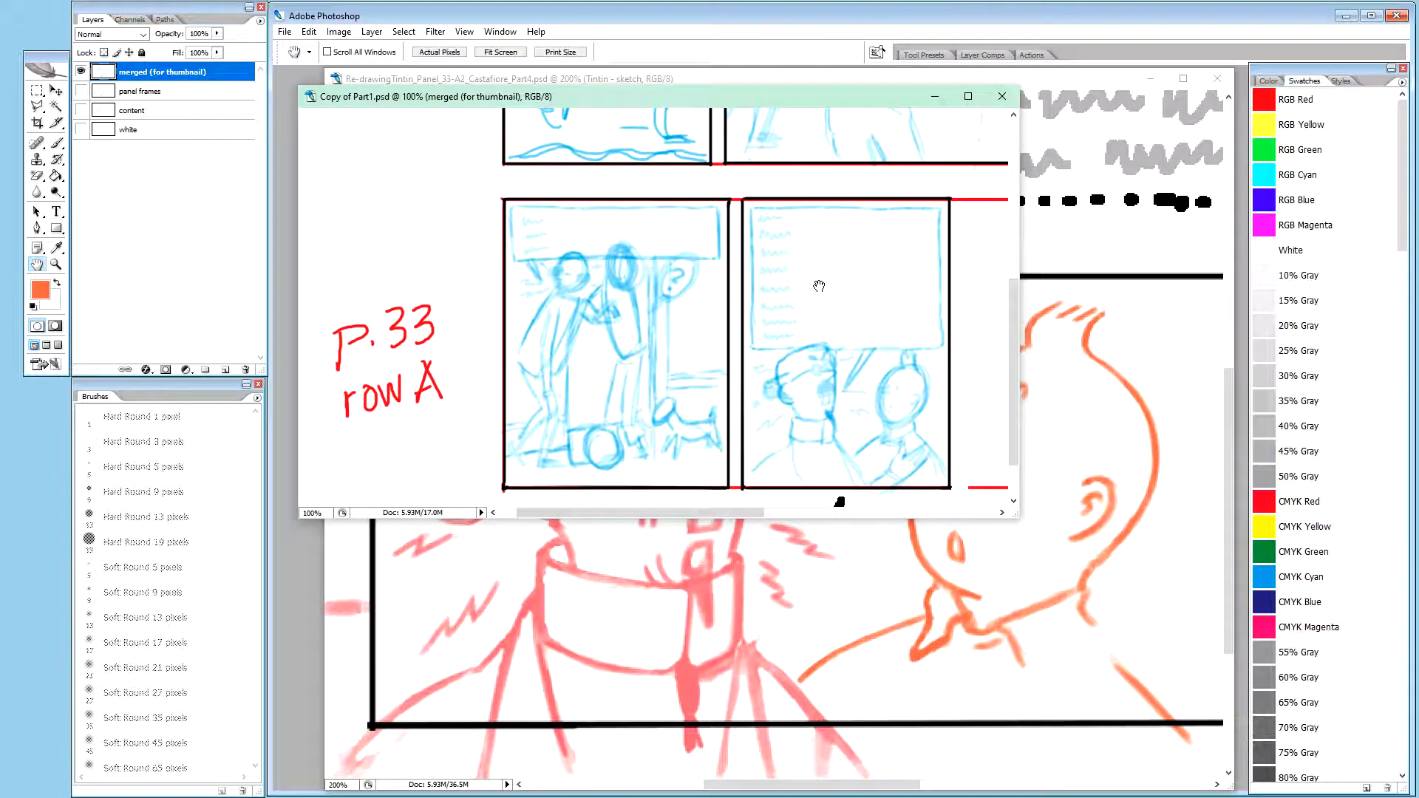
{"action": "left_click_drag", "start_coordinate": [1020, 518], "coordinate": [1191, 780]}
{"action": "key", "text": "ctrl+plus"}
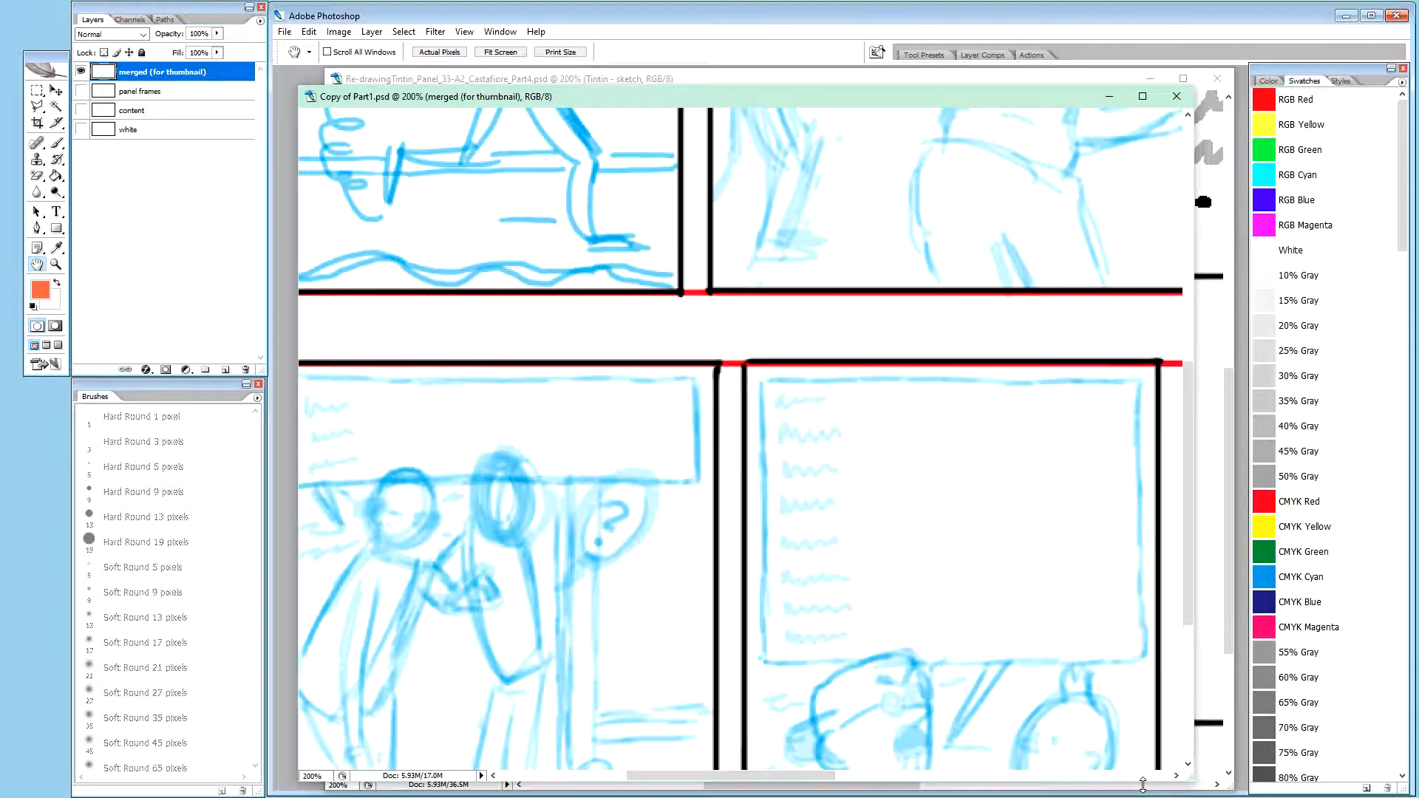
{"action": "left_click_drag", "start_coordinate": [639, 534], "coordinate": [828, 362]}
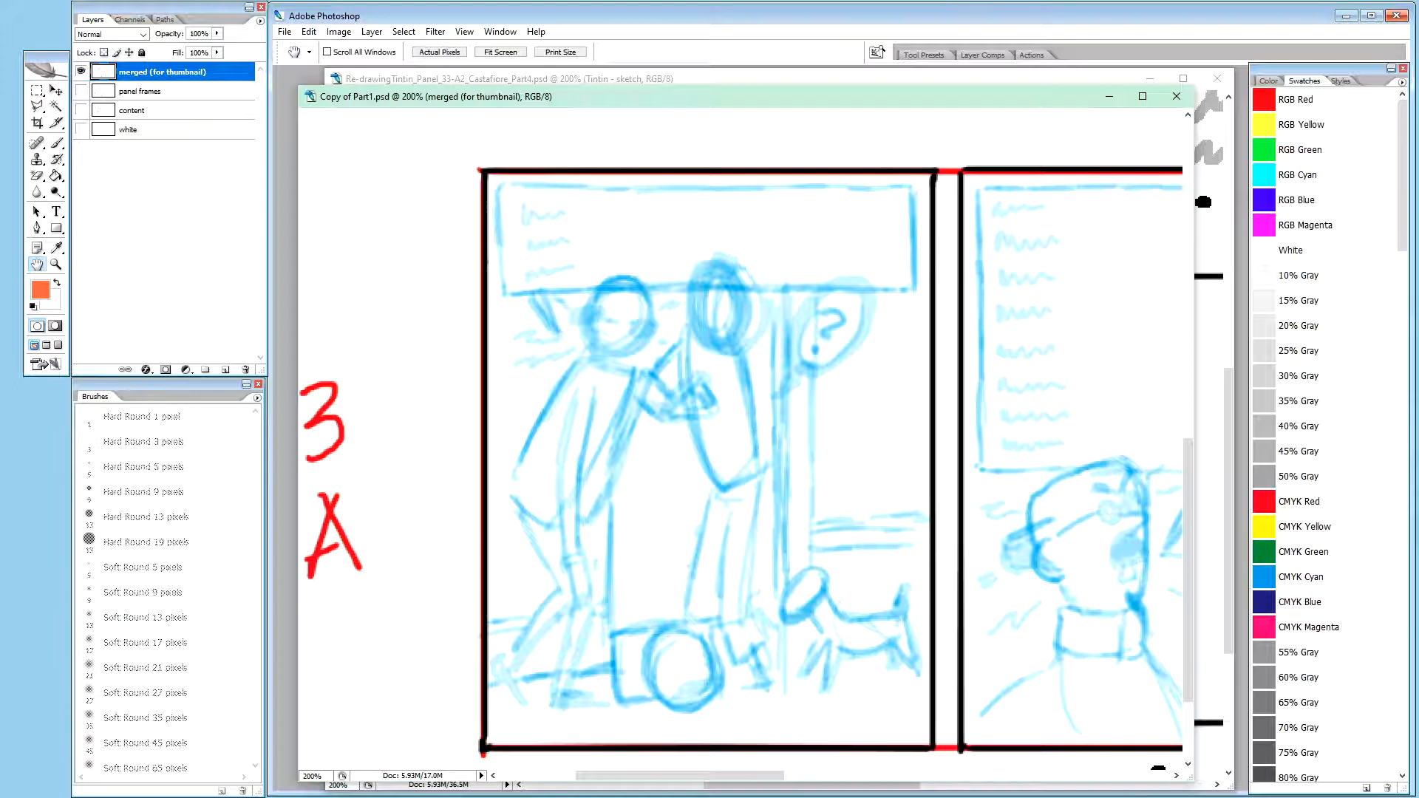
Switch to the document with only a Background layer, set the foreground colour to CMYK Cyan and add a new layer
{"action": "key", "text": "ctrl+Tab"}
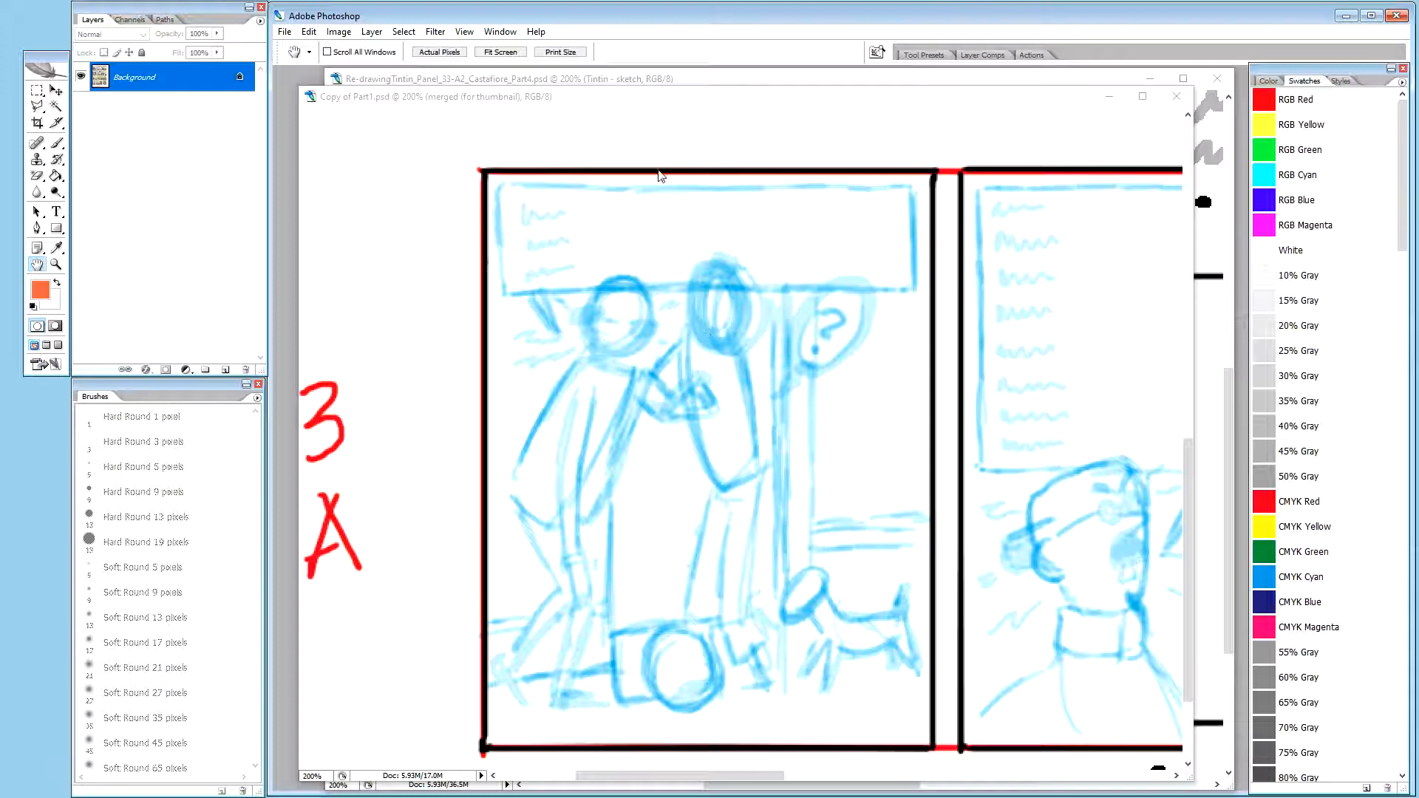
{"action": "key", "text": "b"}
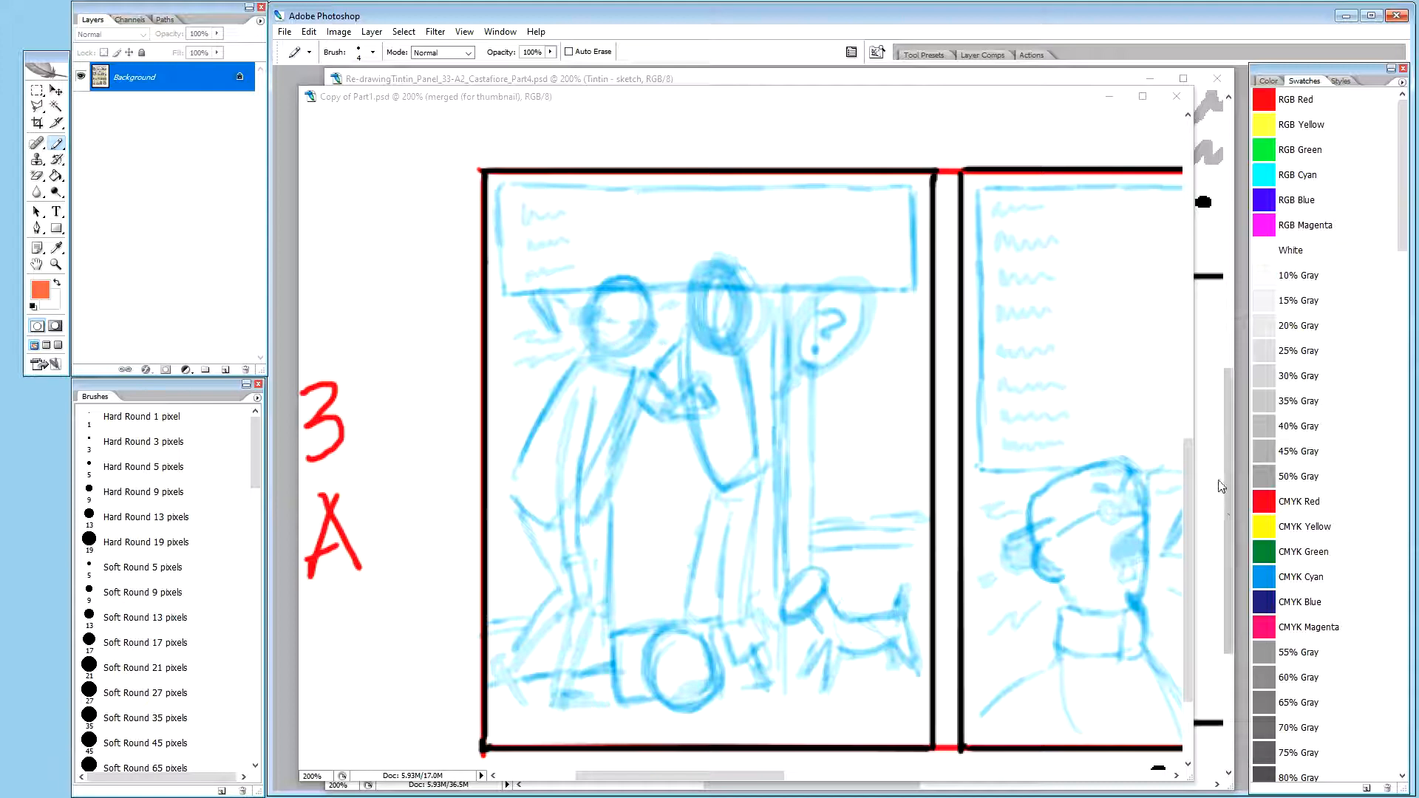
{"action": "left_click", "coordinate": [1309, 575]}
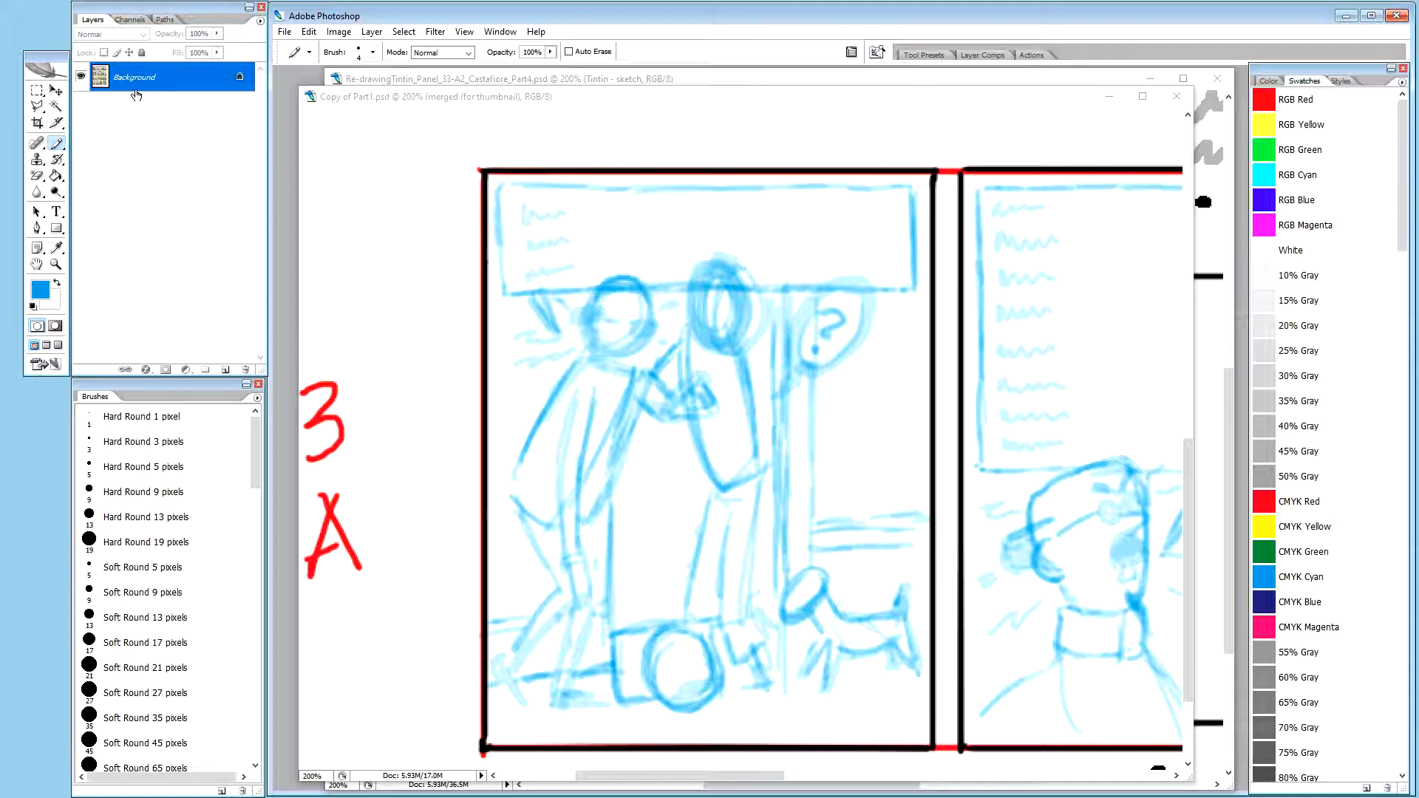
{"action": "key", "text": "ctrl+shift+n"}
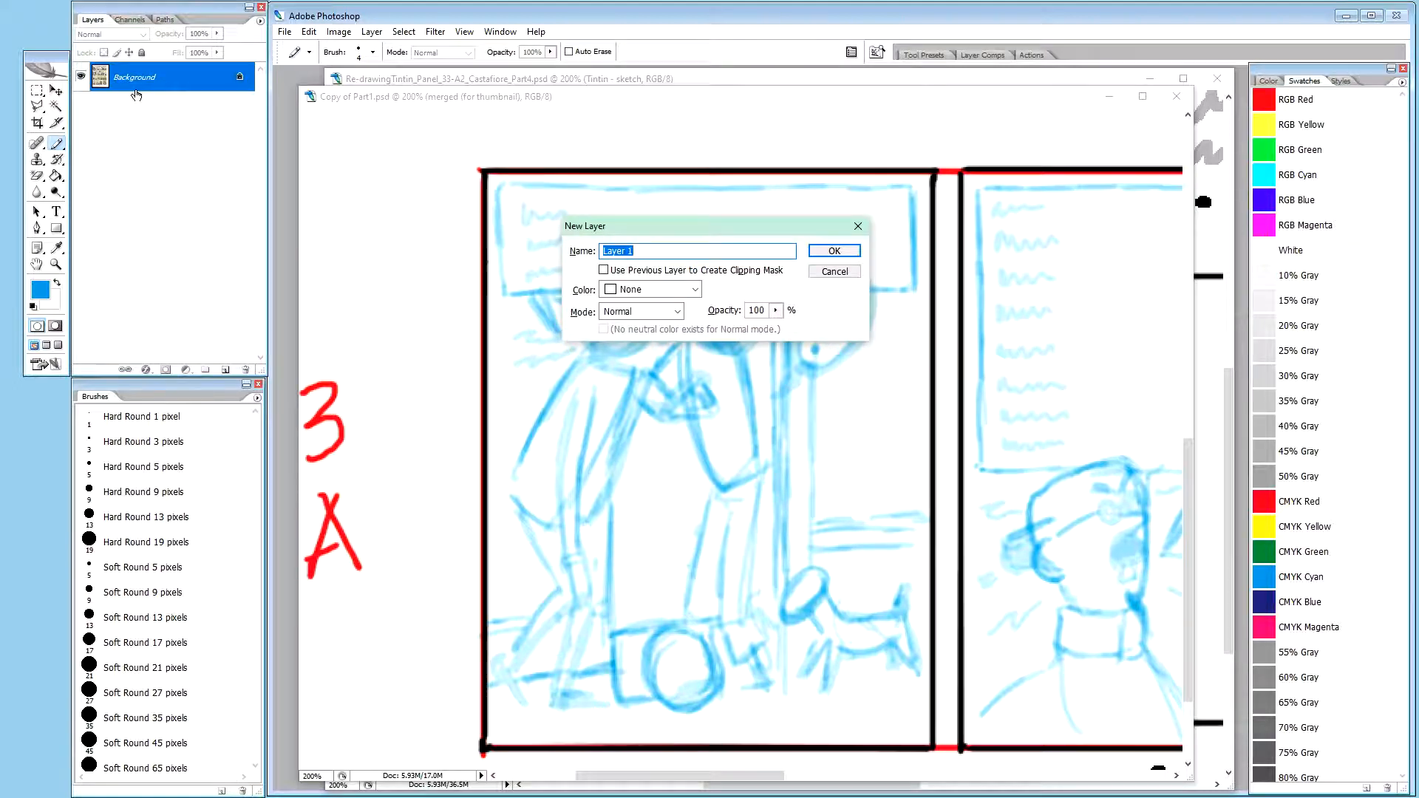
{"action": "key", "text": "Return"}
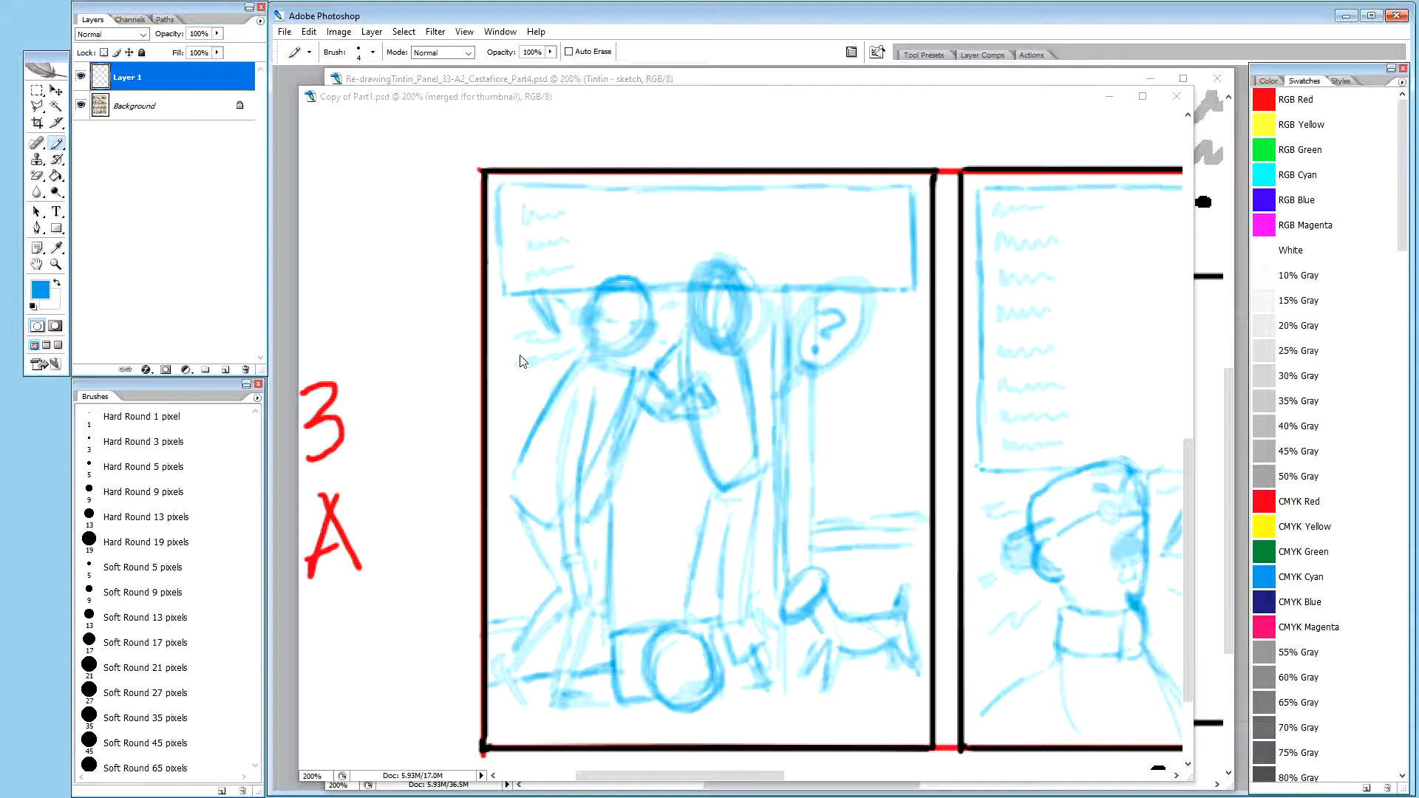
In the first row A panel of Copy of Part1.psd, darken the left figure's facial features with the Brush at 20% opacity
{"action": "left_click", "coordinate": [562, 108]}
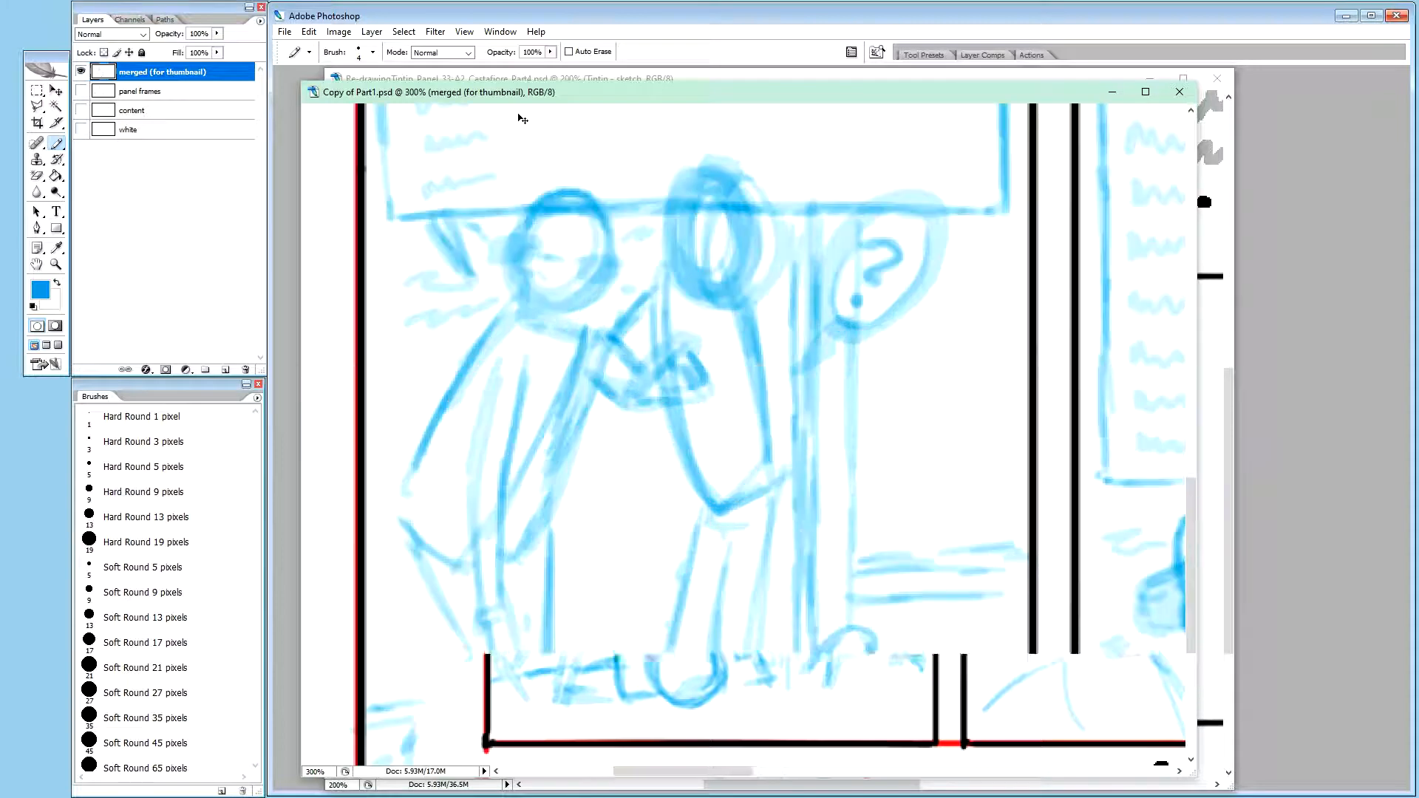
{"action": "key", "text": "ctrl+plus"}
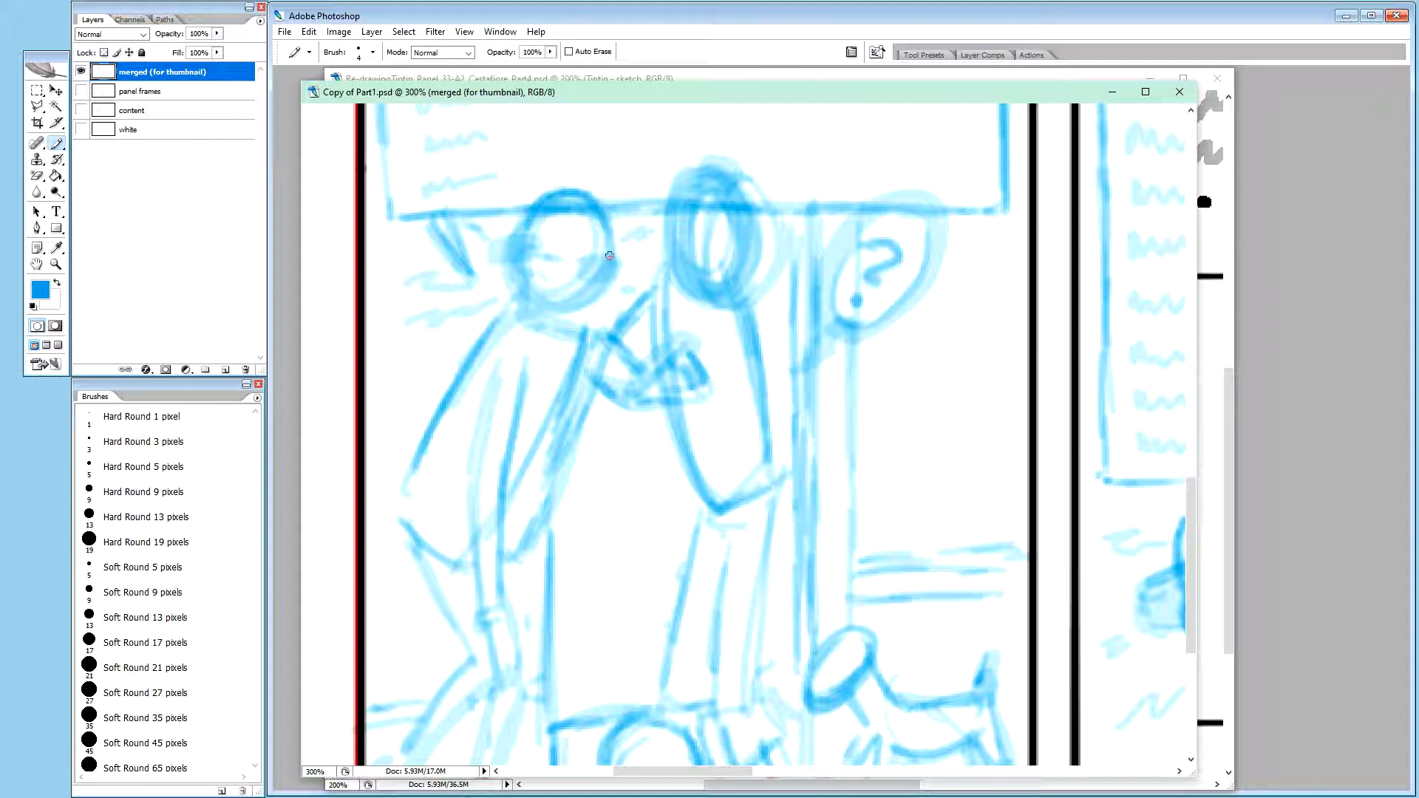
{"action": "key", "text": "shift+b"}
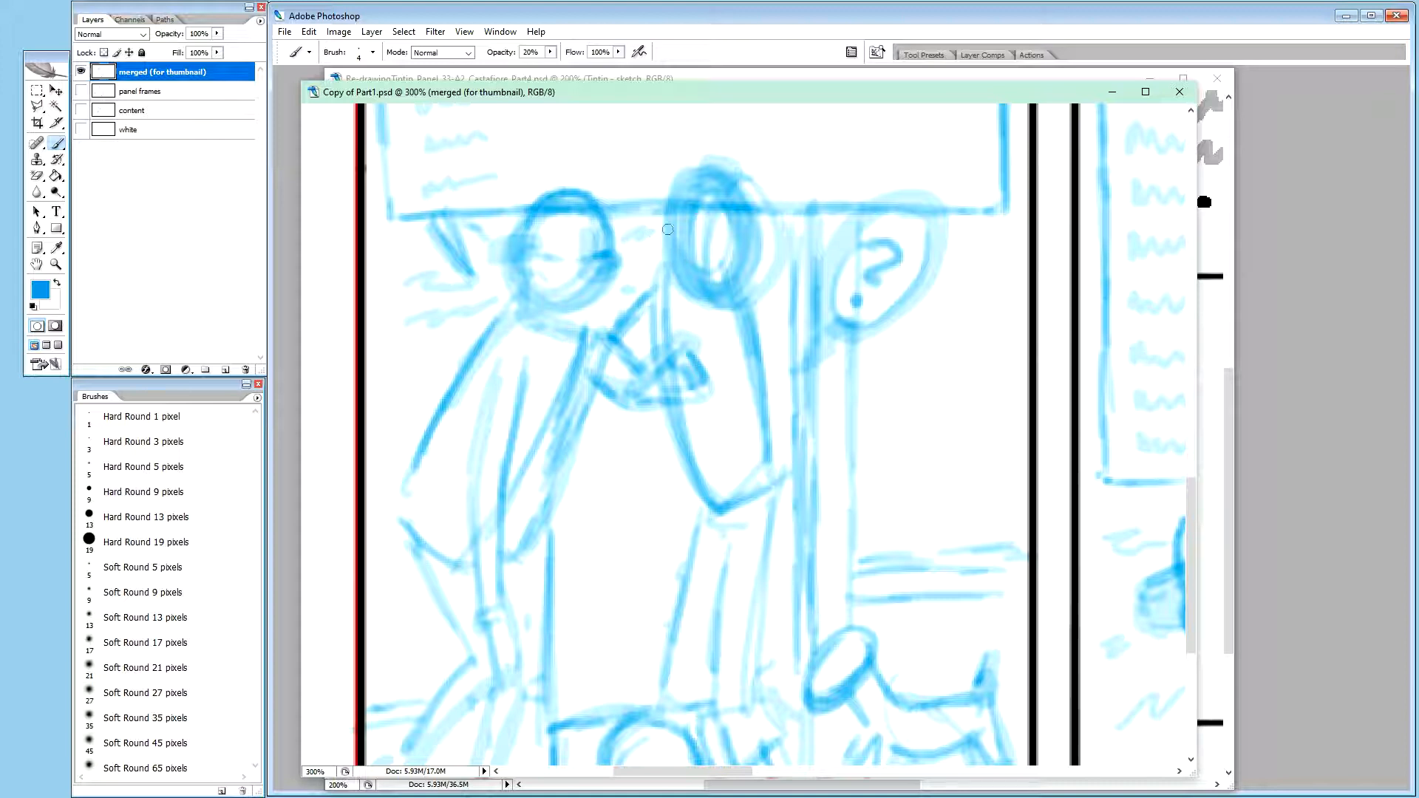
{"action": "left_click", "coordinate": [602, 247]}
{"action": "left_click", "coordinate": [592, 250]}
{"action": "left_click", "coordinate": [591, 234]}
{"action": "left_click_drag", "start_coordinate": [597, 248], "coordinate": [599, 247]}
Add brush strokes to the right figure's face and reinforce the left figure's raised forearm at the same opacity
{"action": "mouse_move", "coordinate": [669, 243]}
{"action": "left_mouse_down"}
{"action": "mouse_move", "coordinate": [709, 215]}
{"action": "mouse_move", "coordinate": [682, 241]}
{"action": "left_mouse_up"}
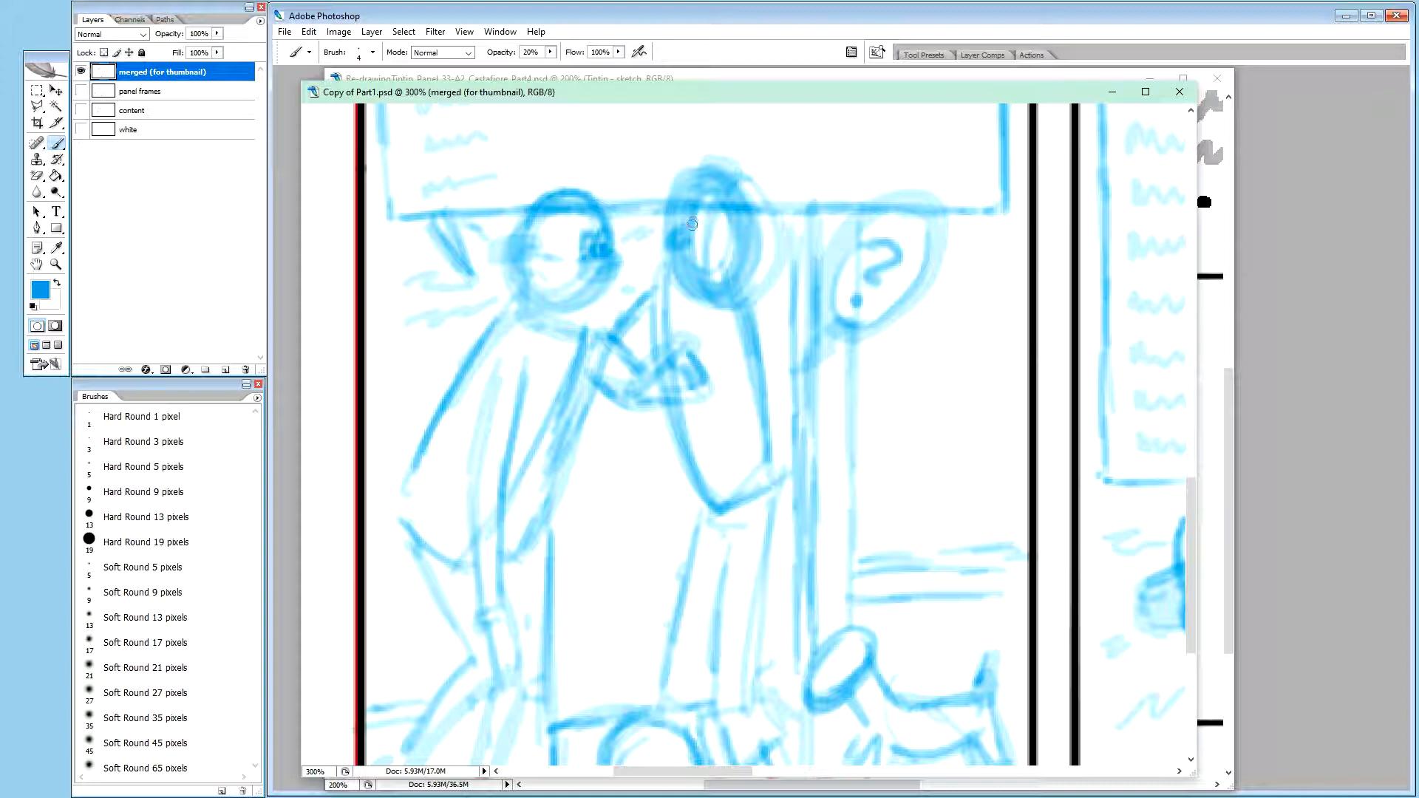
{"action": "left_click_drag", "start_coordinate": [694, 223], "coordinate": [688, 220]}
{"action": "left_click_drag", "start_coordinate": [611, 339], "coordinate": [634, 373]}
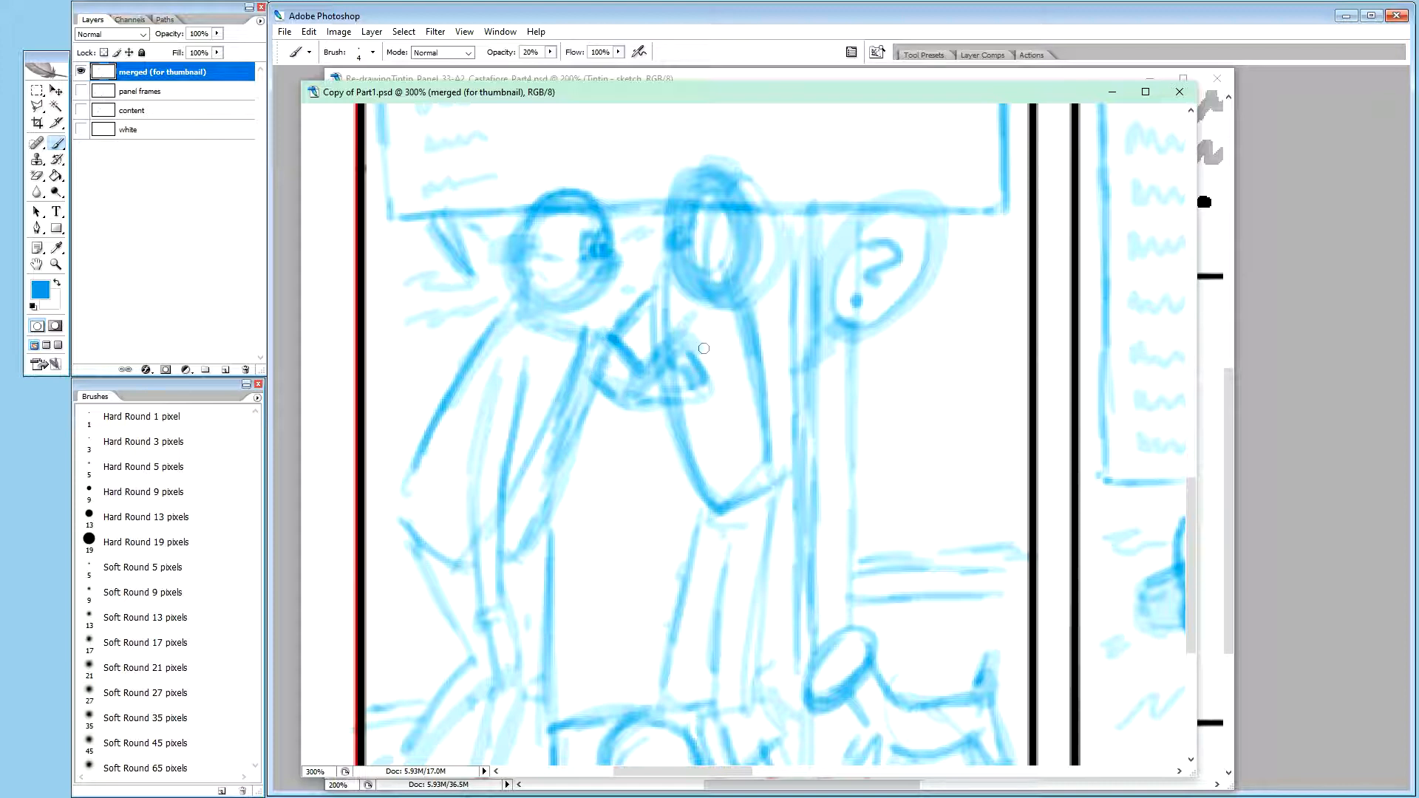
Add brush strokes to the left figure's raised hand, the line running from the face past the back of the head, and the jaw
{"action": "mouse_move", "coordinate": [683, 327]}
{"action": "left_mouse_down"}
{"action": "mouse_move", "coordinate": [700, 339]}
{"action": "mouse_move", "coordinate": [682, 342]}
{"action": "left_mouse_up"}
{"action": "mouse_move", "coordinate": [519, 235]}
{"action": "left_mouse_down"}
{"action": "mouse_move", "coordinate": [478, 262]}
{"action": "mouse_move", "coordinate": [511, 260]}
{"action": "mouse_move", "coordinate": [482, 261]}
{"action": "mouse_move", "coordinate": [507, 236]}
{"action": "mouse_move", "coordinate": [488, 255]}
{"action": "mouse_move", "coordinate": [582, 238]}
{"action": "mouse_move", "coordinate": [539, 244]}
{"action": "mouse_move", "coordinate": [569, 241]}
{"action": "left_mouse_up"}
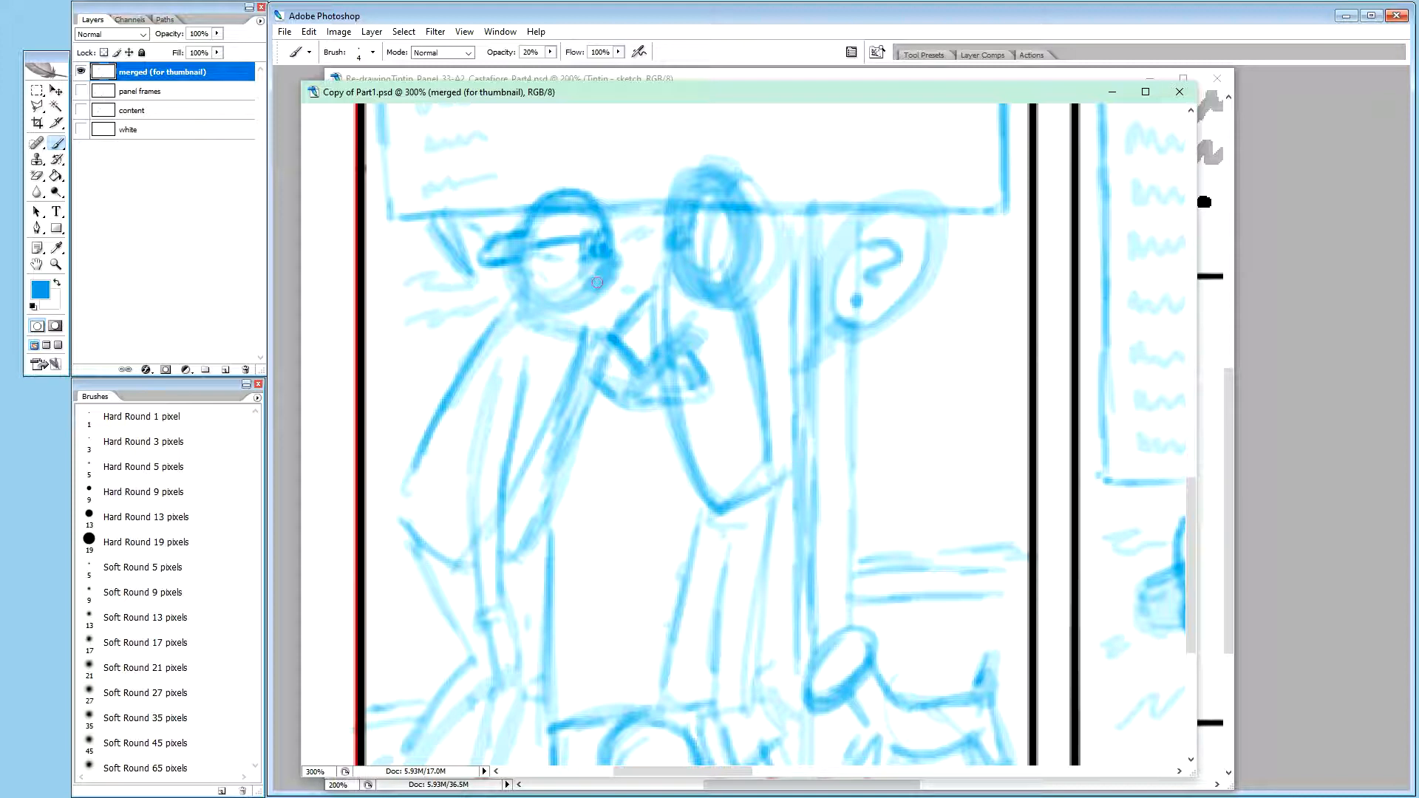
{"action": "left_click_drag", "start_coordinate": [612, 281], "coordinate": [588, 291]}
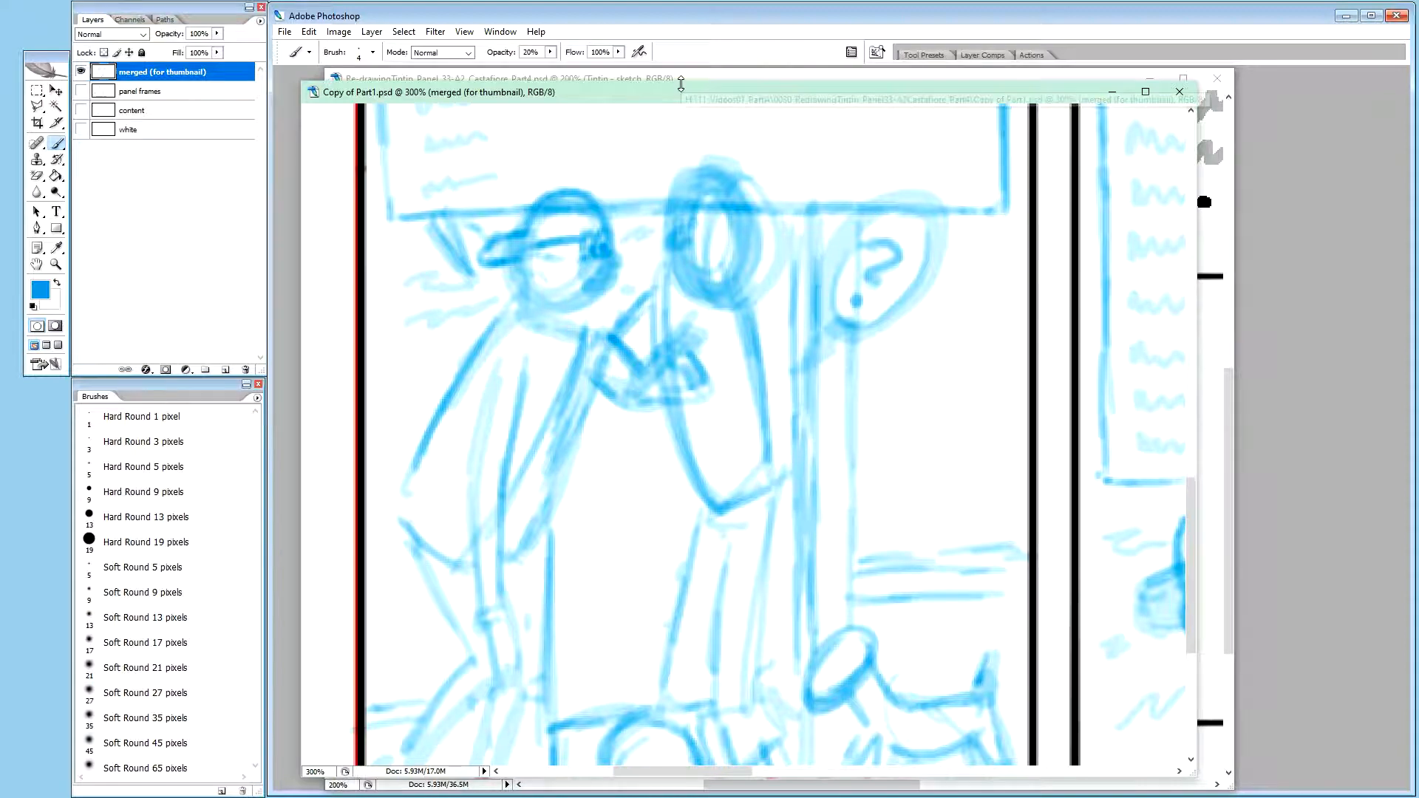
View the second row A panel in Copy of Part1.psd, and bring up the Part4 panel sketch to examine both figures at 200%
{"action": "mouse_move", "coordinate": [681, 96]}
{"action": "left_mouse_down"}
{"action": "mouse_move", "coordinate": [665, 110]}
{"action": "mouse_move", "coordinate": [661, 93]}
{"action": "left_mouse_up"}
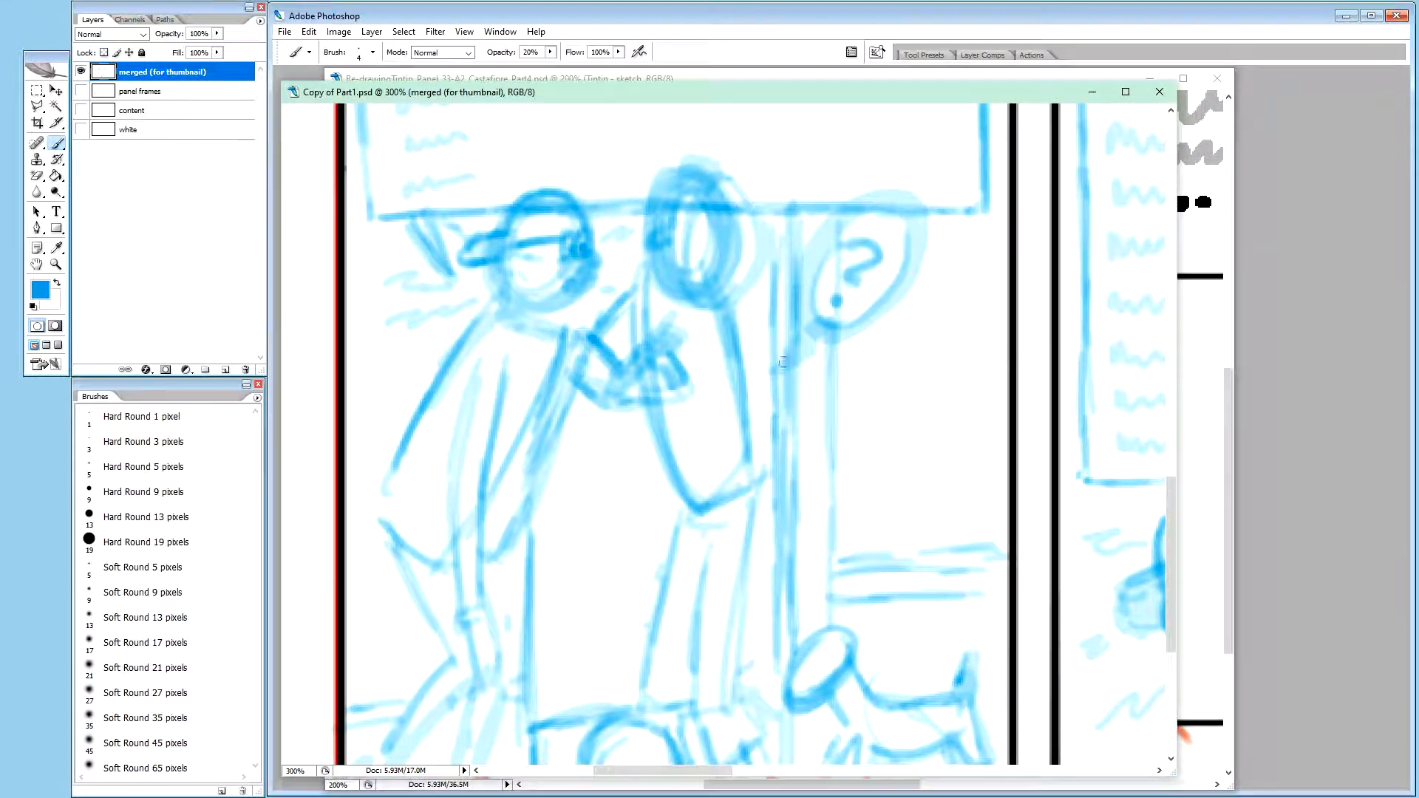
{"action": "key", "text": "h"}
{"action": "left_click_drag", "start_coordinate": [862, 367], "coordinate": [452, 357]}
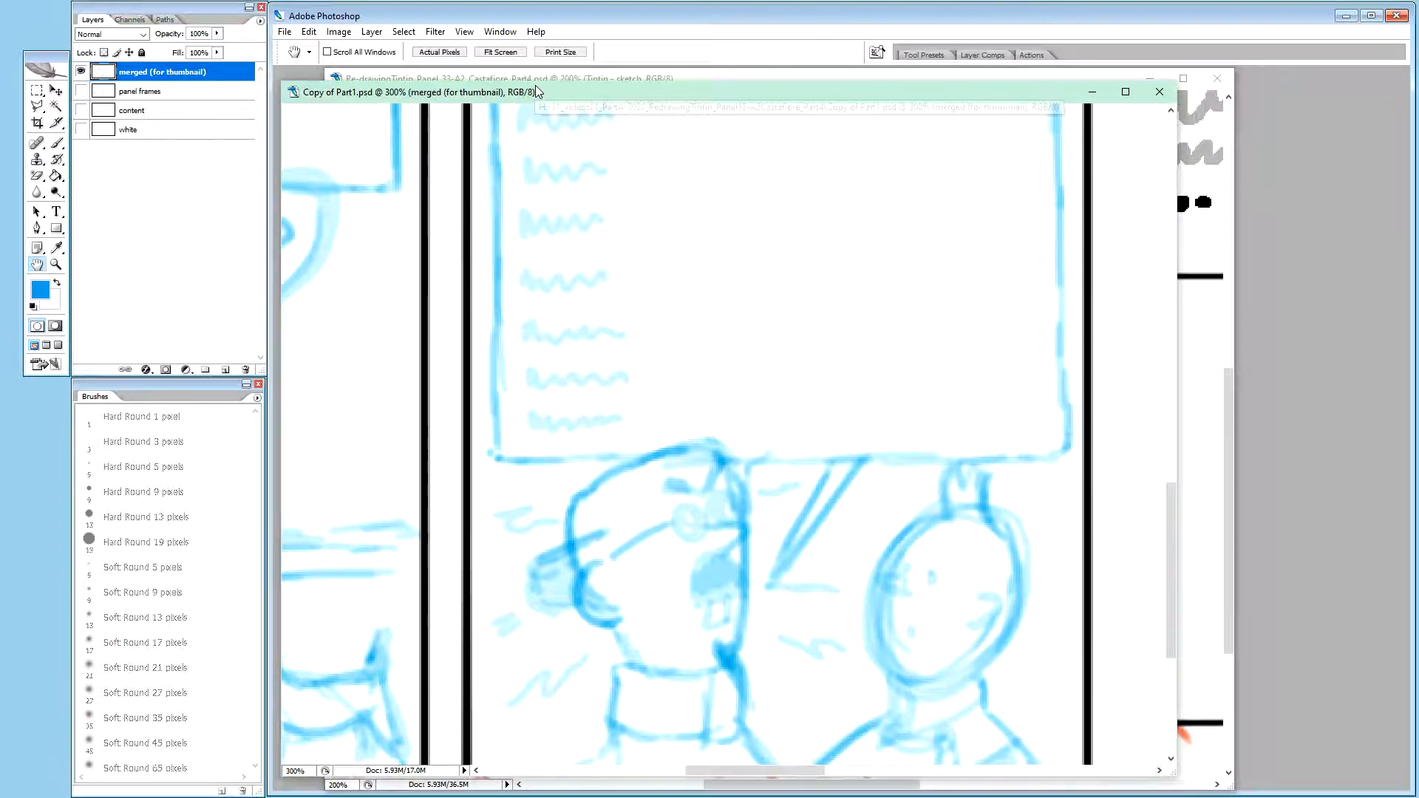
{"action": "mouse_move", "coordinate": [535, 86]}
{"action": "left_mouse_down"}
{"action": "mouse_move", "coordinate": [572, 278]}
{"action": "mouse_move", "coordinate": [528, 274]}
{"action": "left_mouse_up"}
{"action": "left_click", "coordinate": [677, 83]}
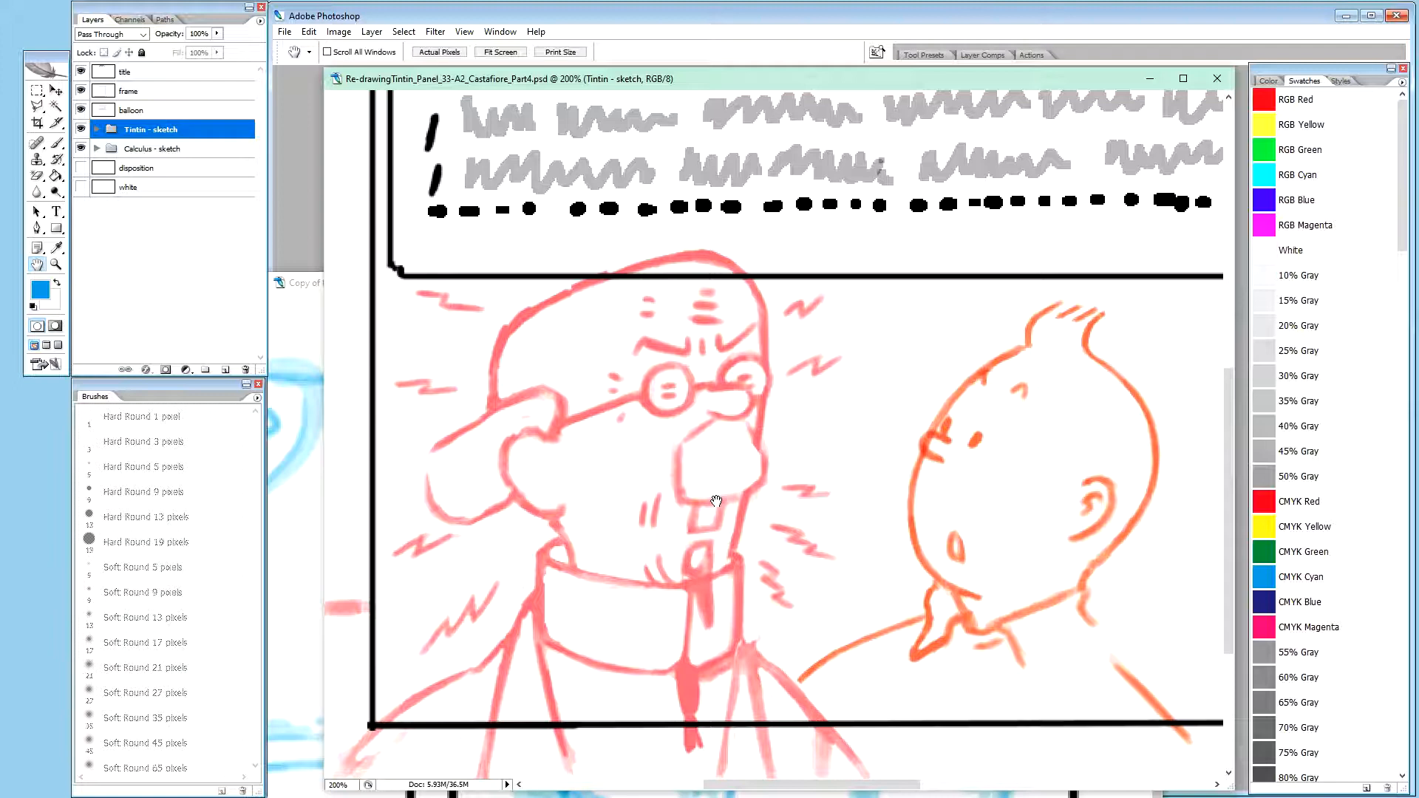
{"action": "key", "text": "ctrl+minus"}
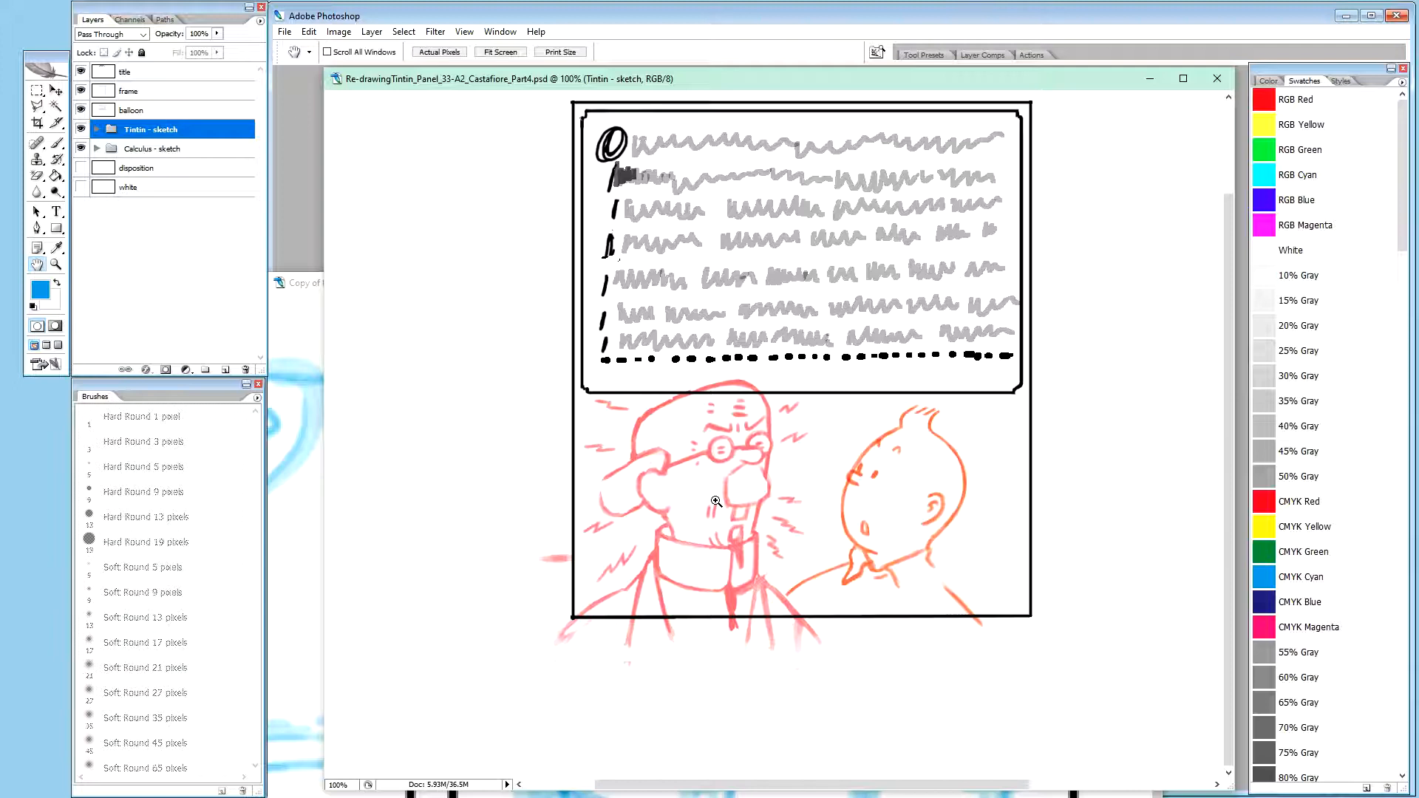
{"action": "key", "text": "ctrl+plus"}
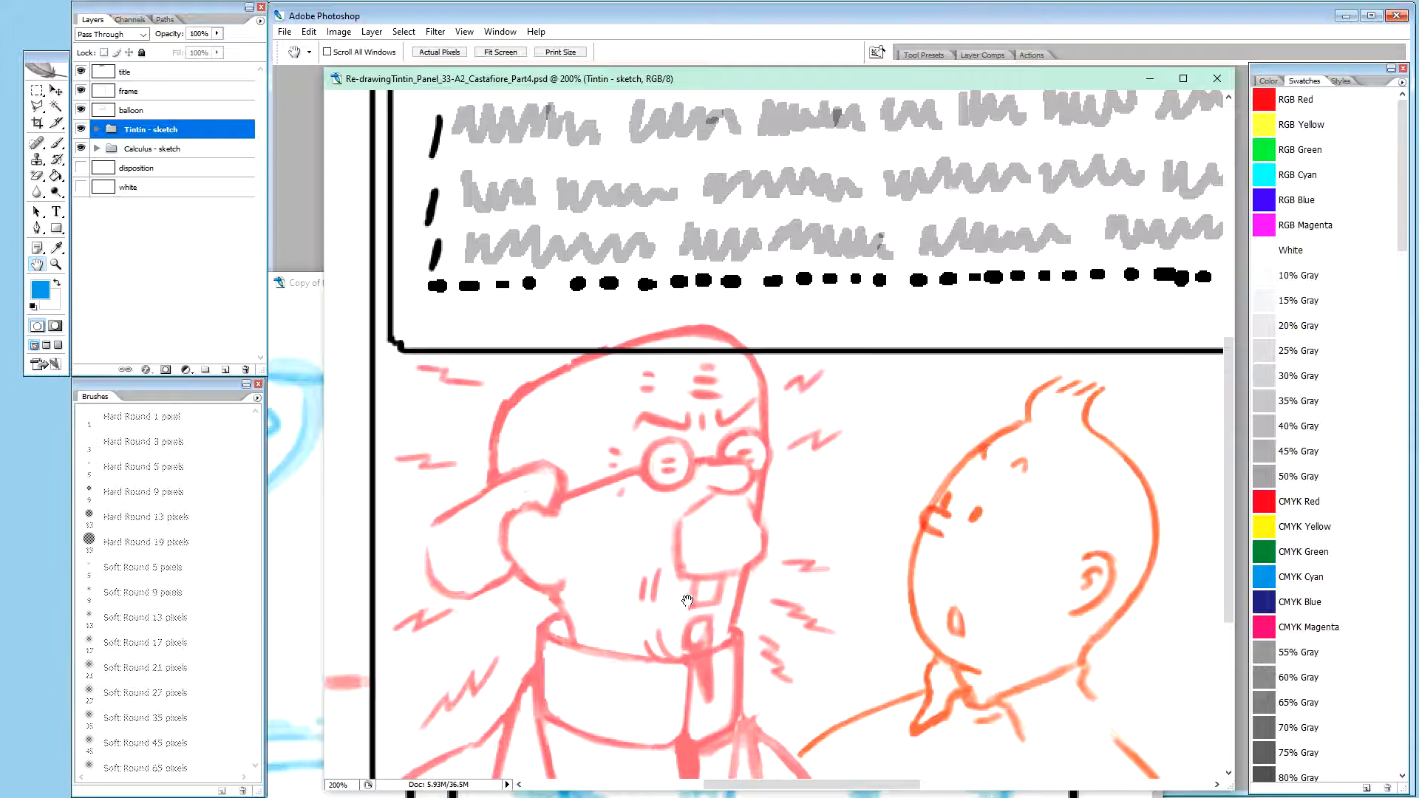
{"action": "left_click_drag", "start_coordinate": [685, 629], "coordinate": [678, 542]}
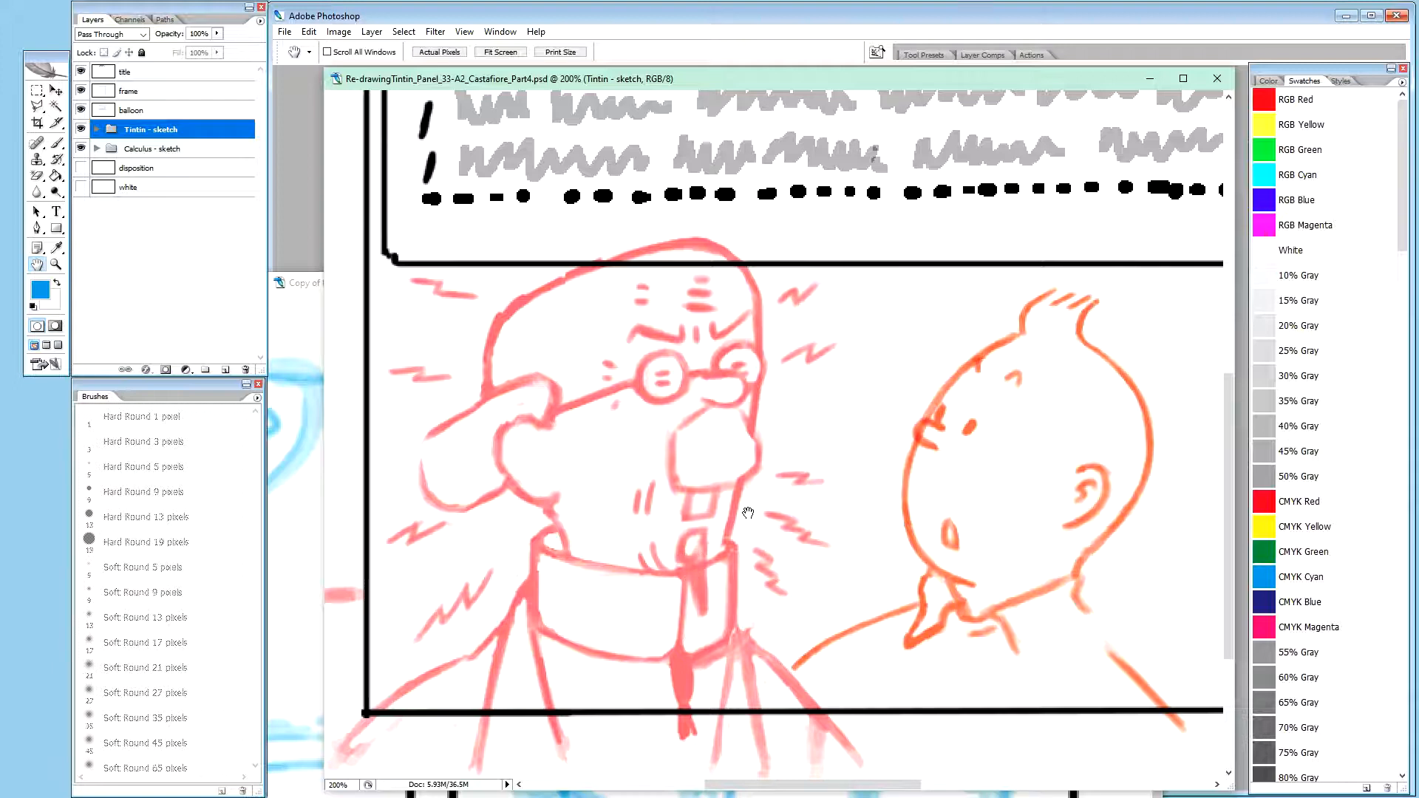
Bring Copy of Part1.psd forward to review its first row A panel, and return to the Part4 sketch for comparison
{"action": "double_click", "coordinate": [314, 291]}
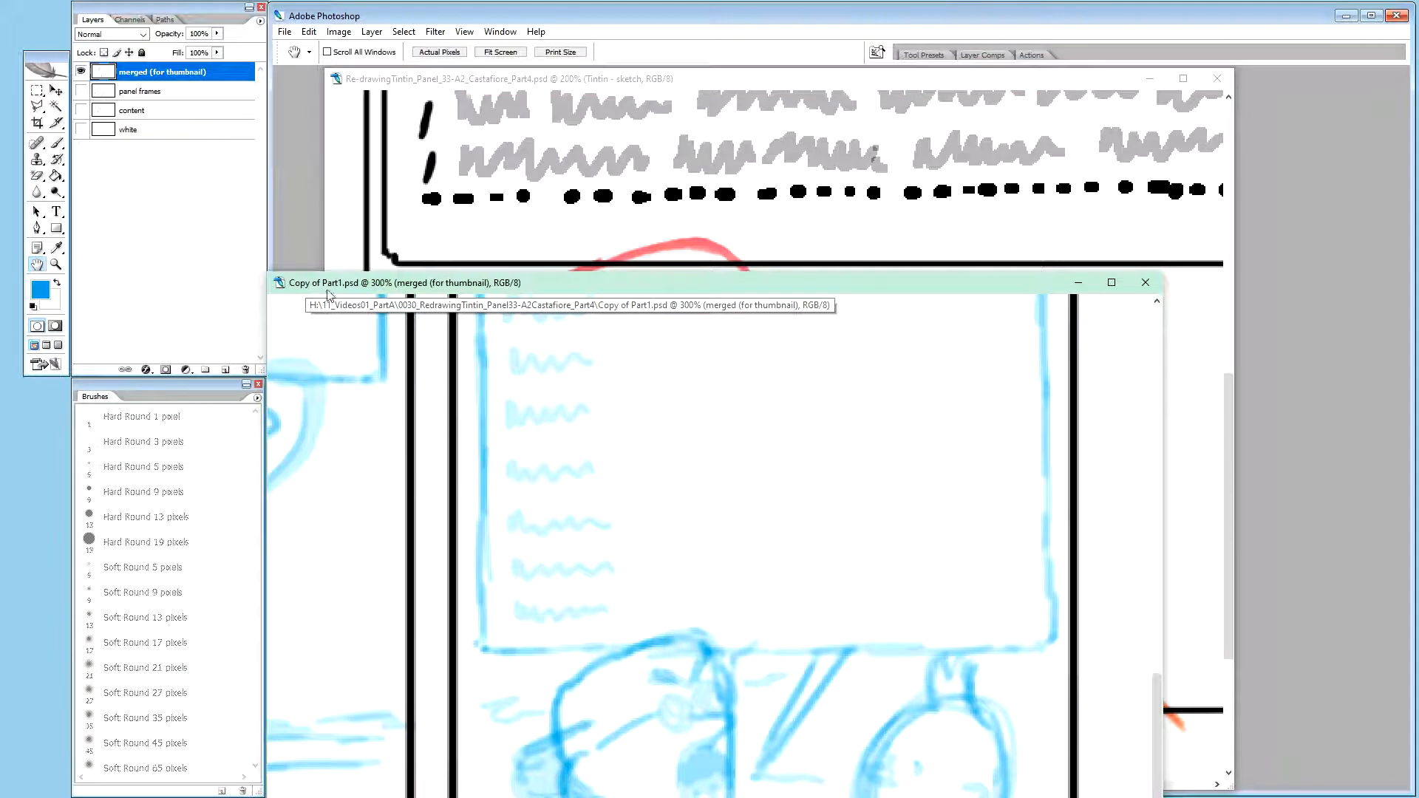
{"action": "left_click_drag", "start_coordinate": [368, 290], "coordinate": [373, 86]}
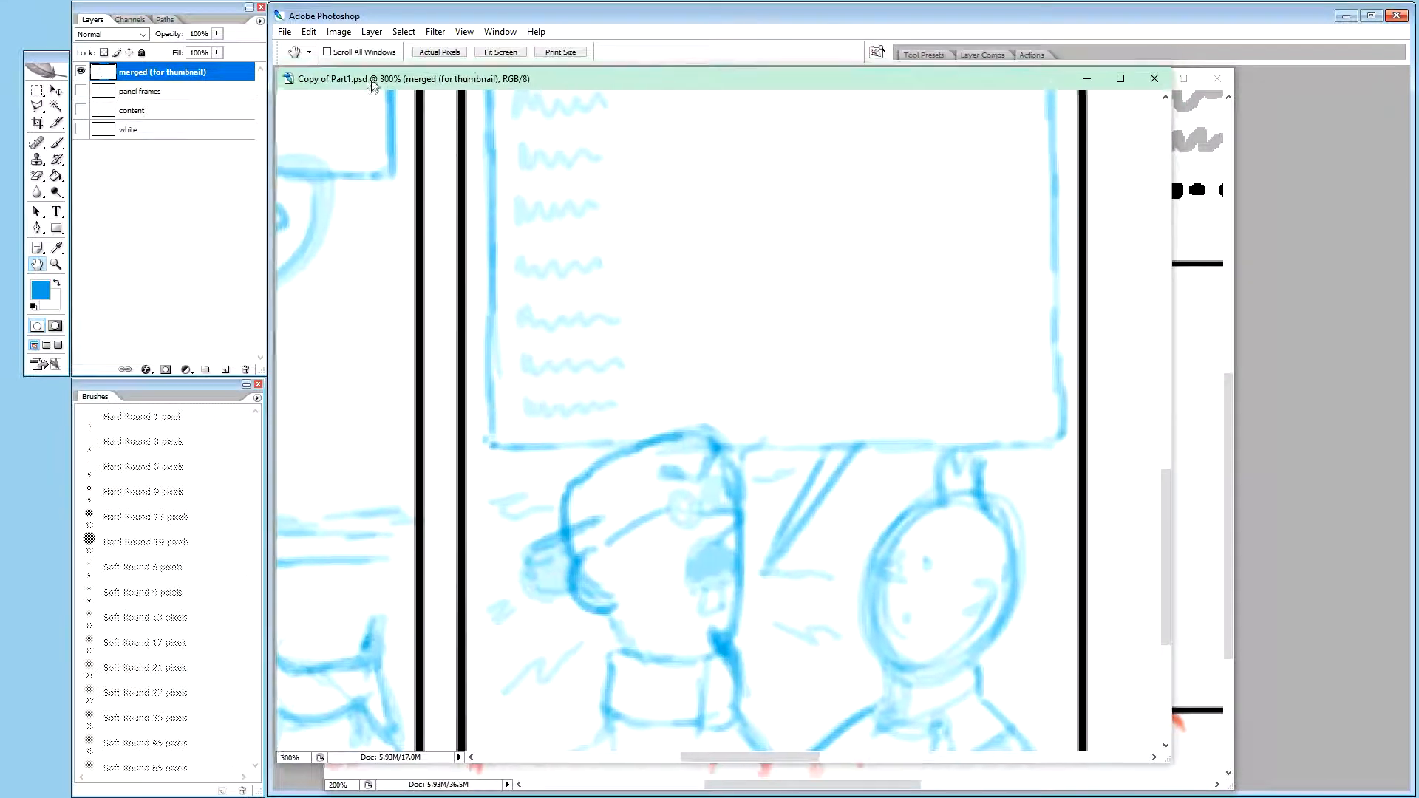
{"action": "left_click_drag", "start_coordinate": [522, 386], "coordinate": [807, 557]}
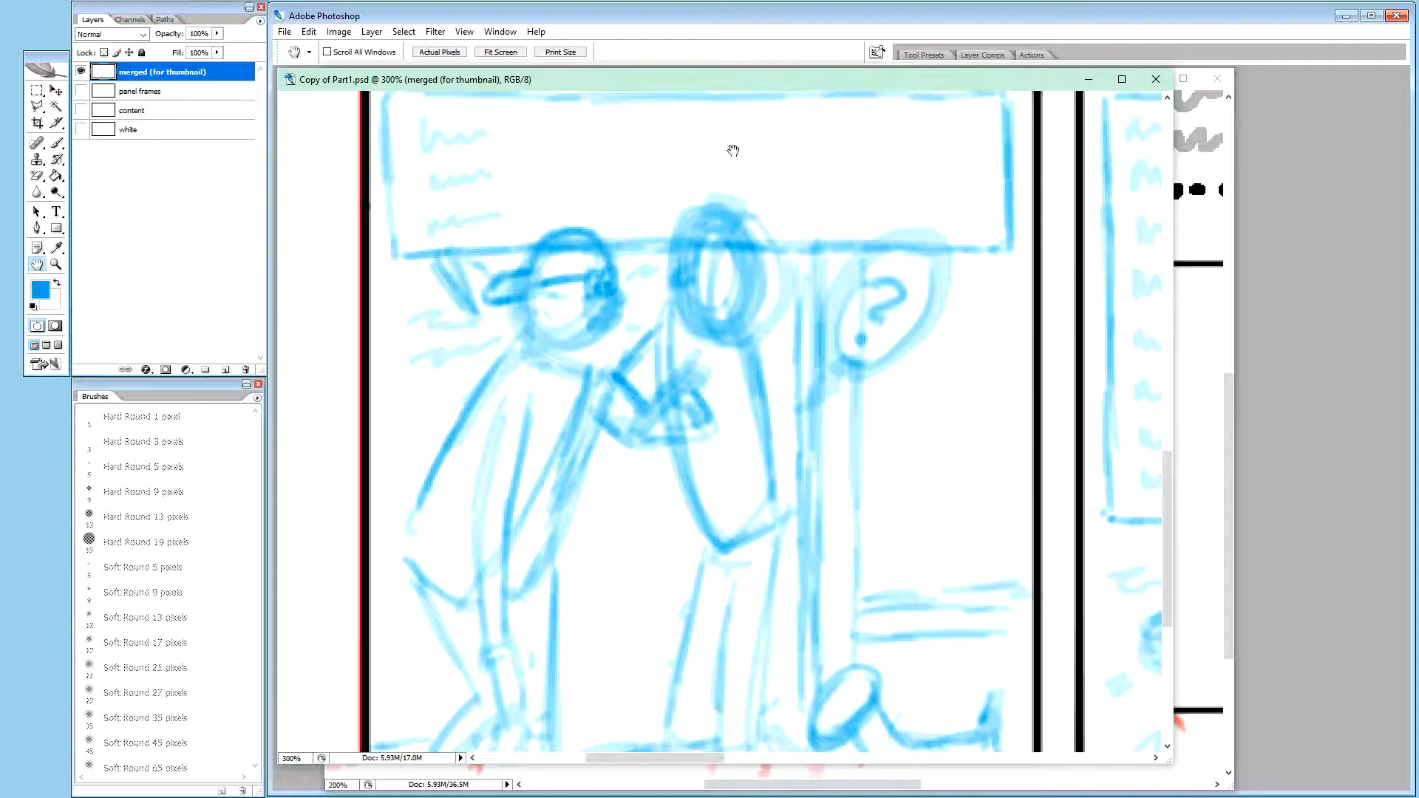
{"action": "left_click_drag", "start_coordinate": [658, 88], "coordinate": [593, 101]}
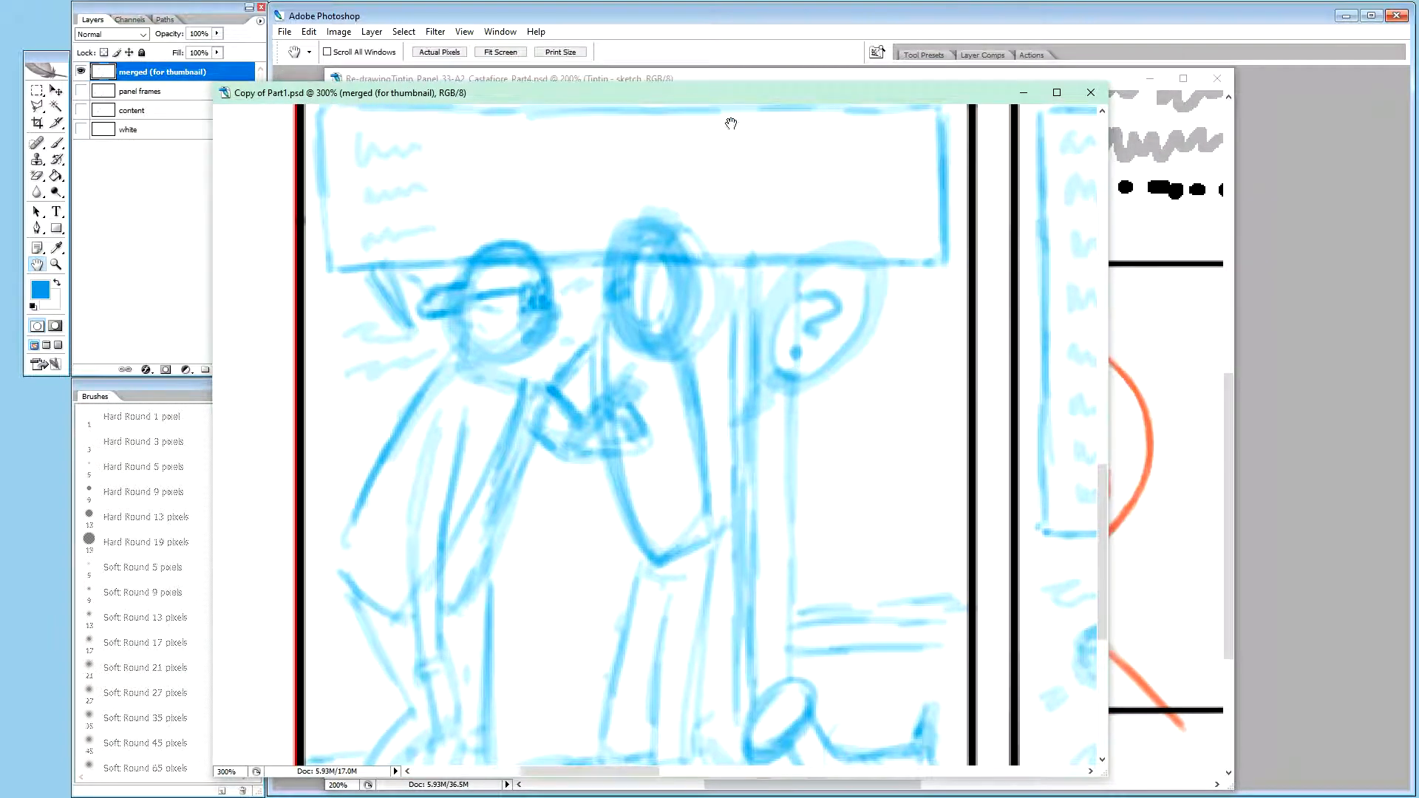
{"action": "left_click_drag", "start_coordinate": [735, 98], "coordinate": [732, 106]}
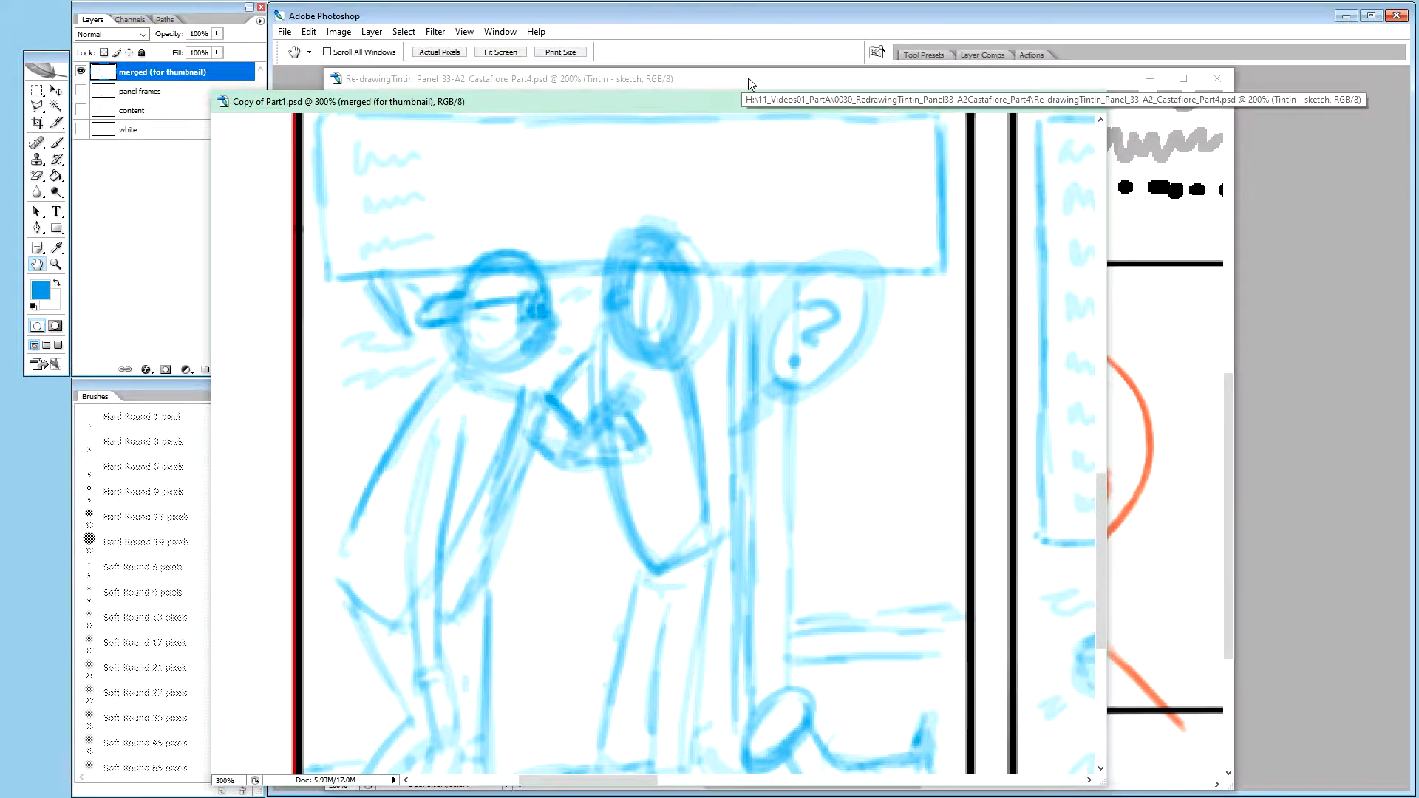
{"action": "left_click", "coordinate": [748, 80]}
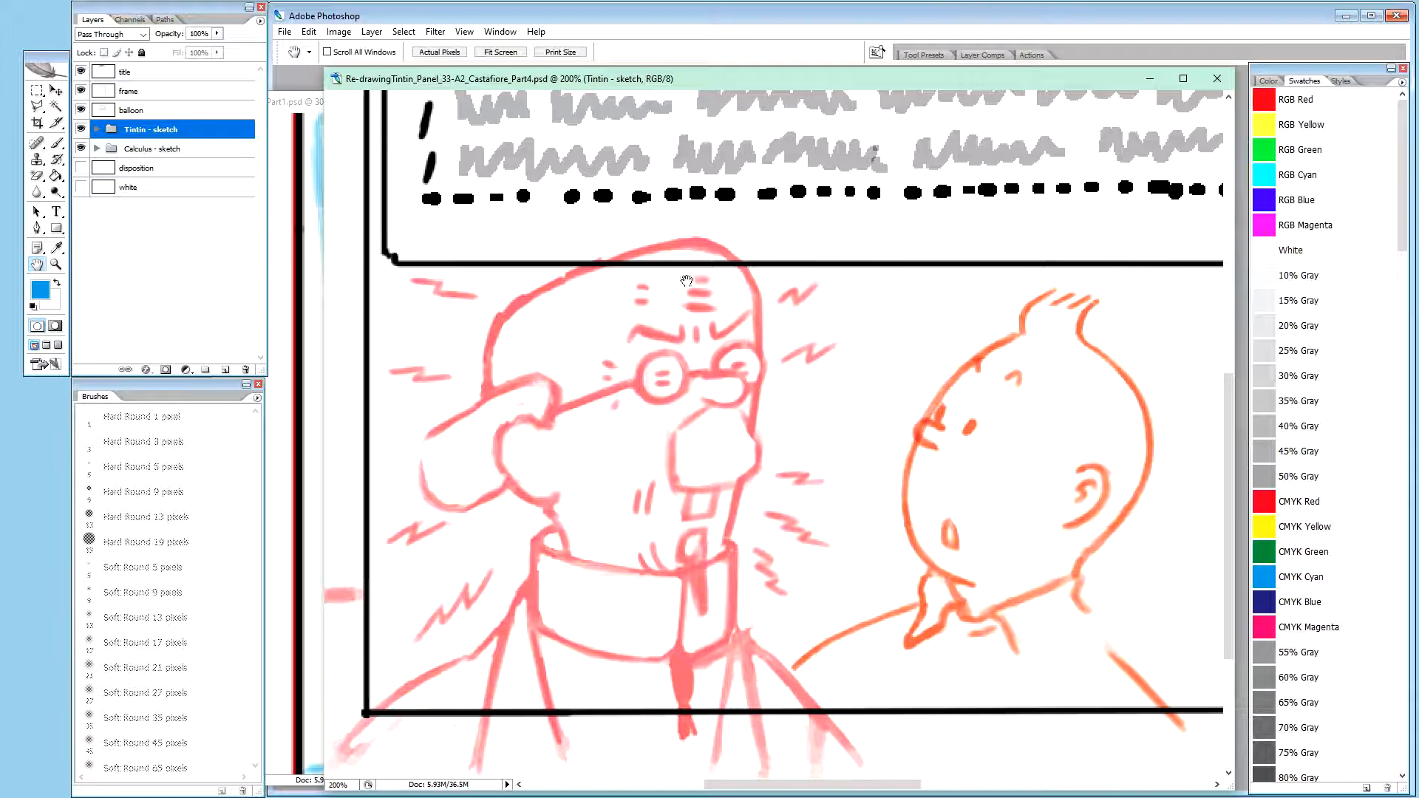
Arrange the Part4 and Copy of Part1.psd windows so the first-panel thumbnail shows beside the Calculus sketch
{"action": "left_click_drag", "start_coordinate": [644, 82], "coordinate": [1101, 23]}
{"action": "left_click_drag", "start_coordinate": [612, 104], "coordinate": [645, 57]}
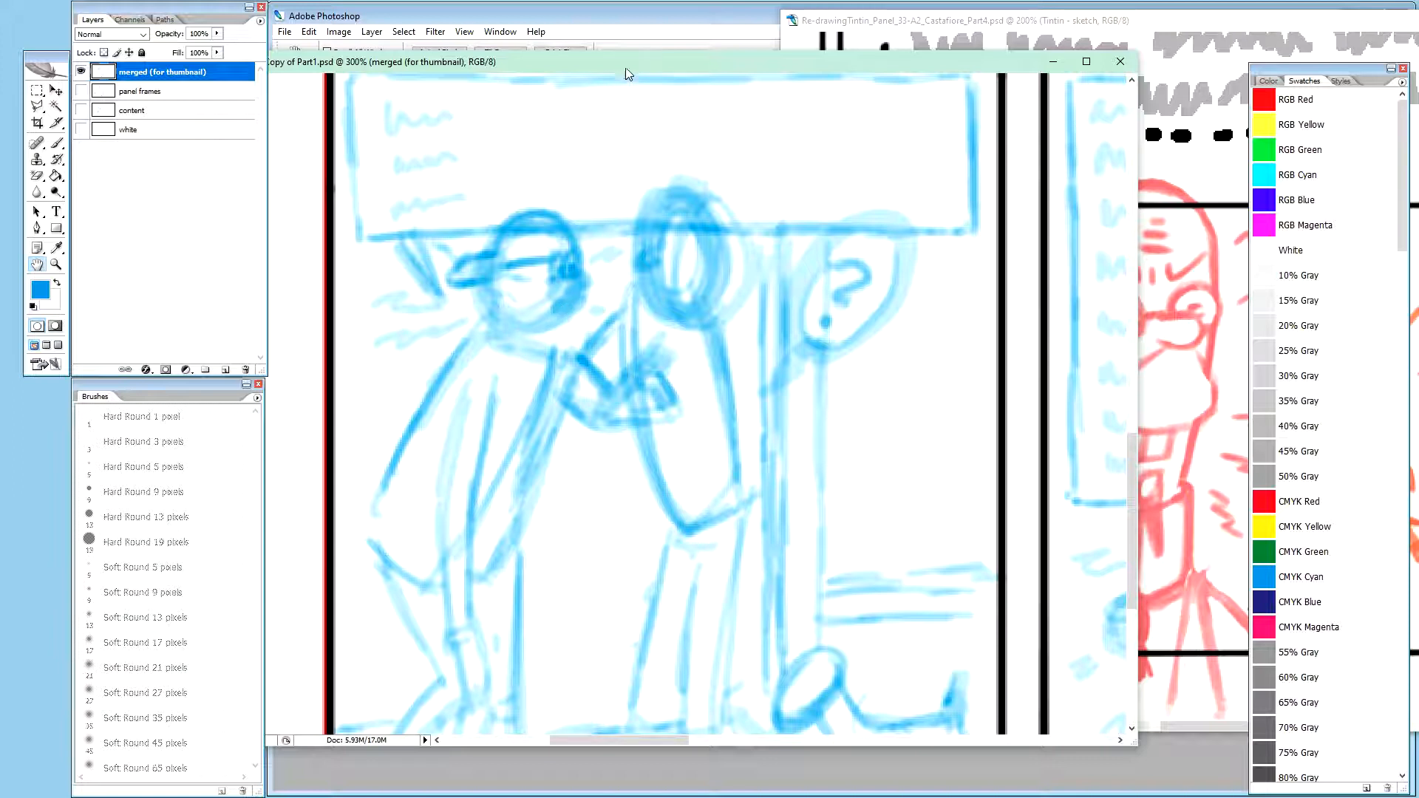
{"action": "left_click_drag", "start_coordinate": [633, 71], "coordinate": [548, 86]}
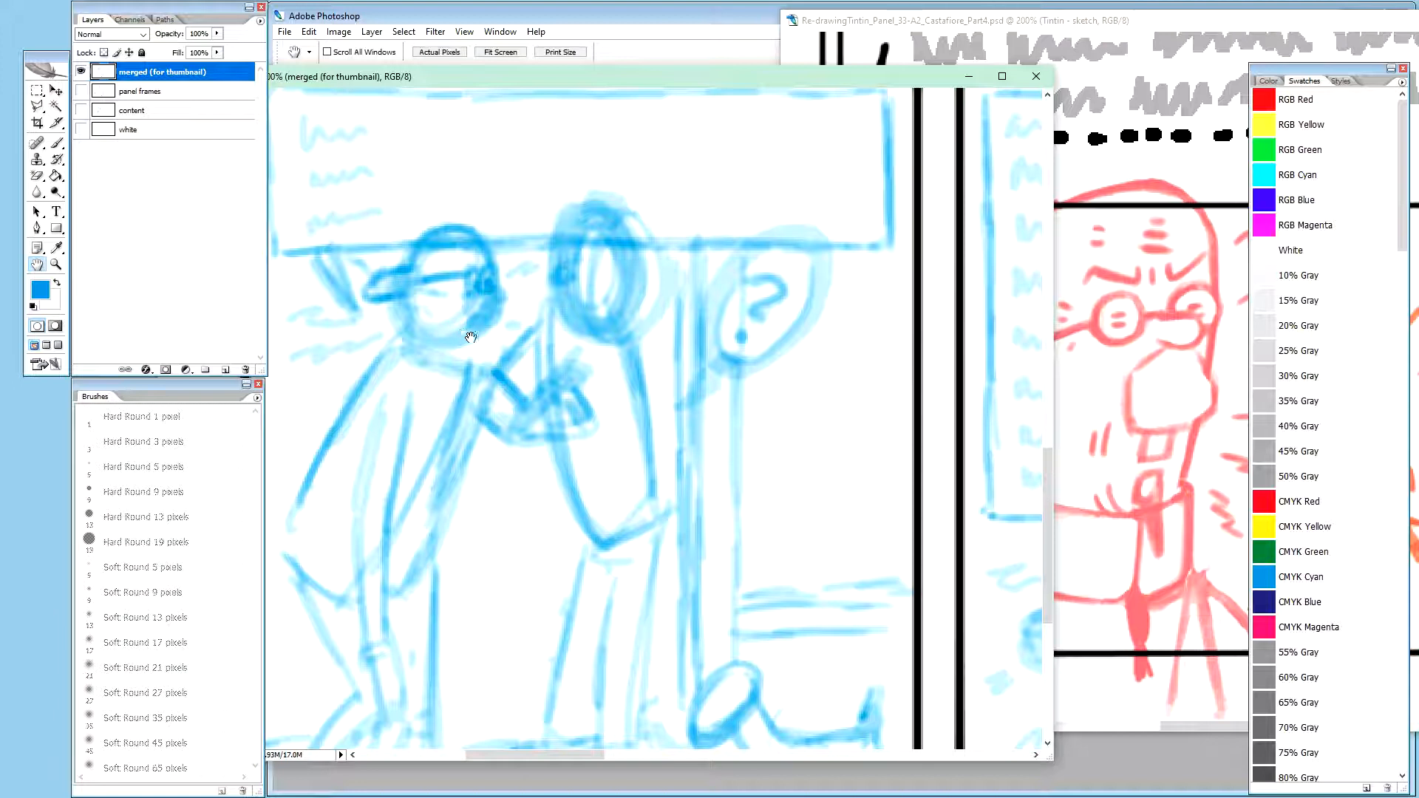
{"action": "key", "text": "ctrl+plus"}
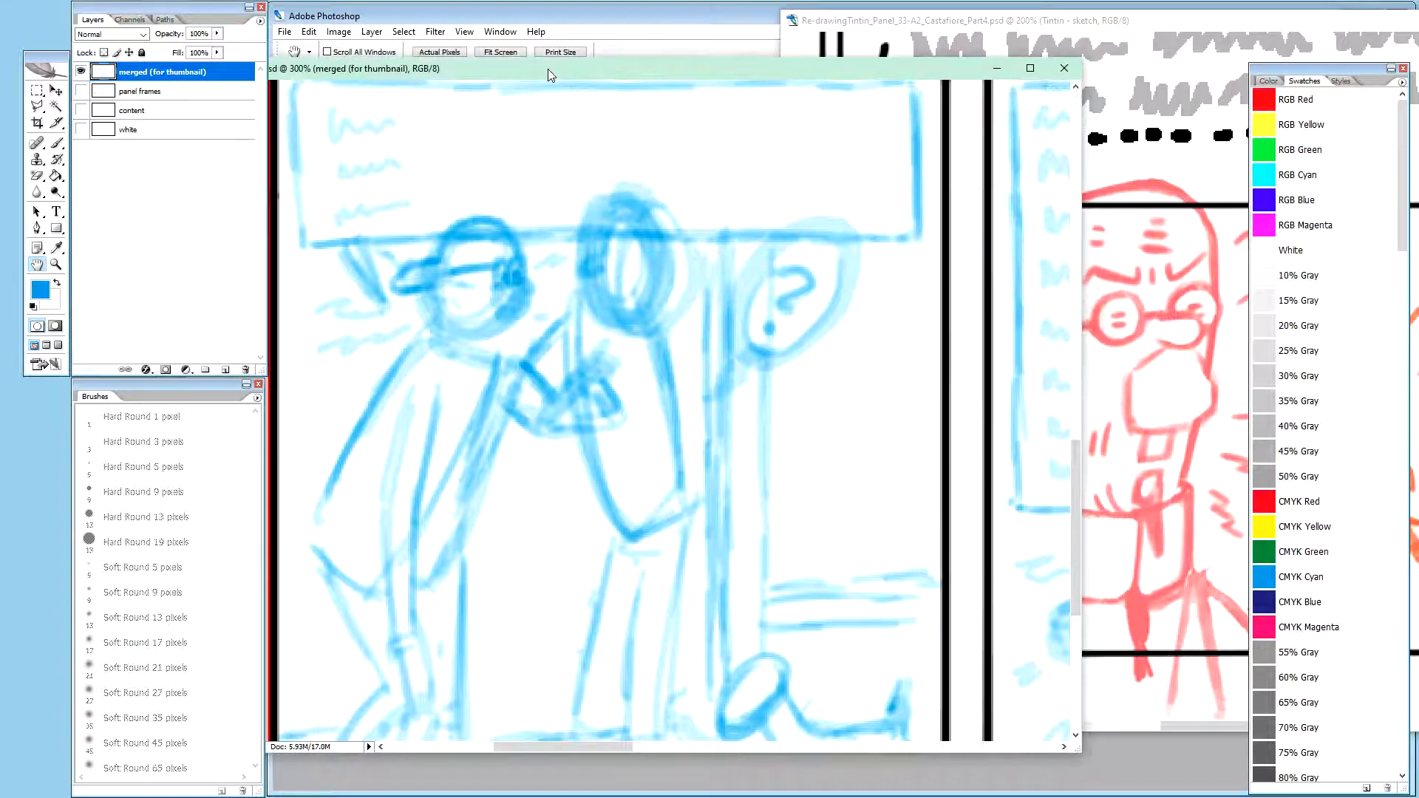
{"action": "left_click_drag", "start_coordinate": [545, 69], "coordinate": [549, 67]}
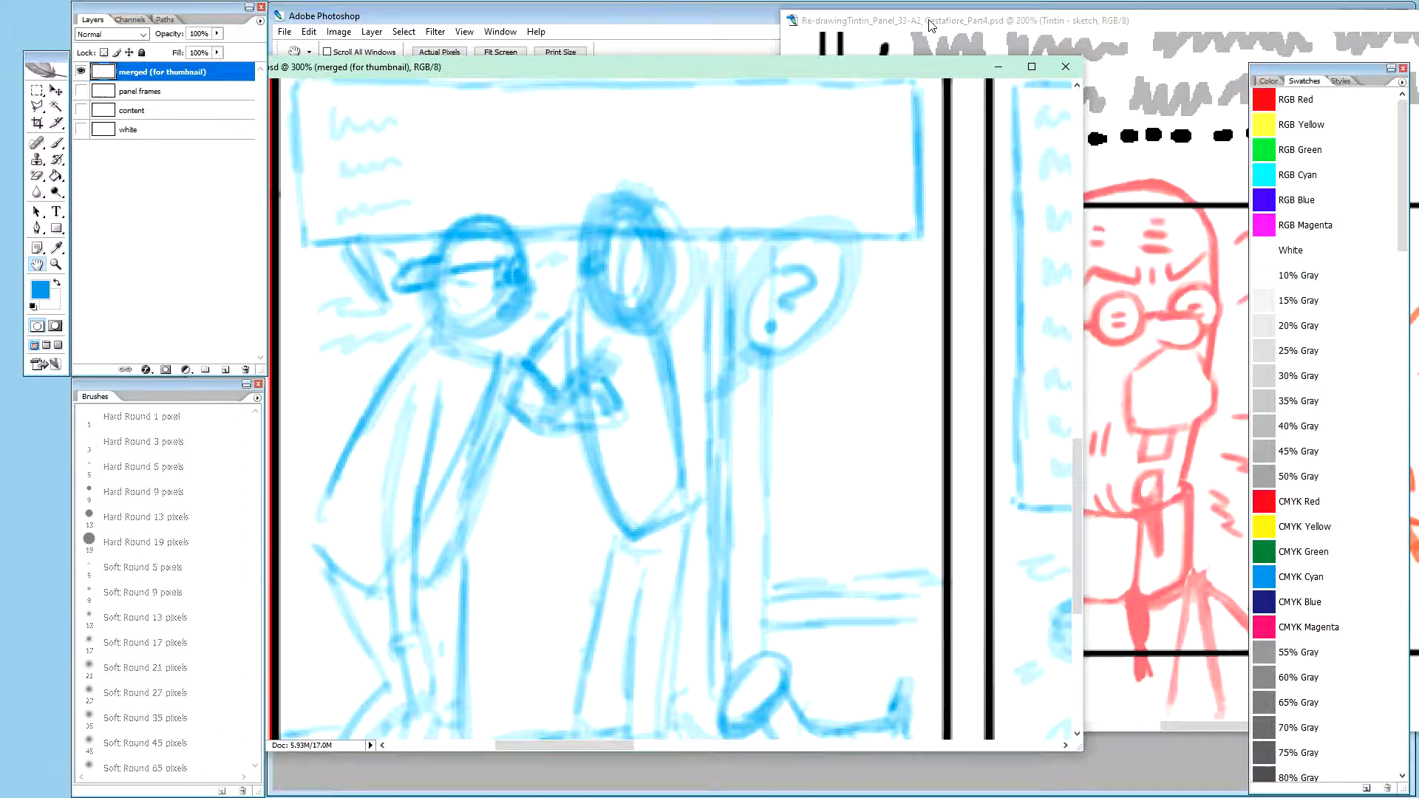
Bring the Part4 sketch forward and shift its window over the thumbnail until both Calculus and Tintin are in view
{"action": "left_click_drag", "start_coordinate": [931, 25], "coordinate": [690, 19]}
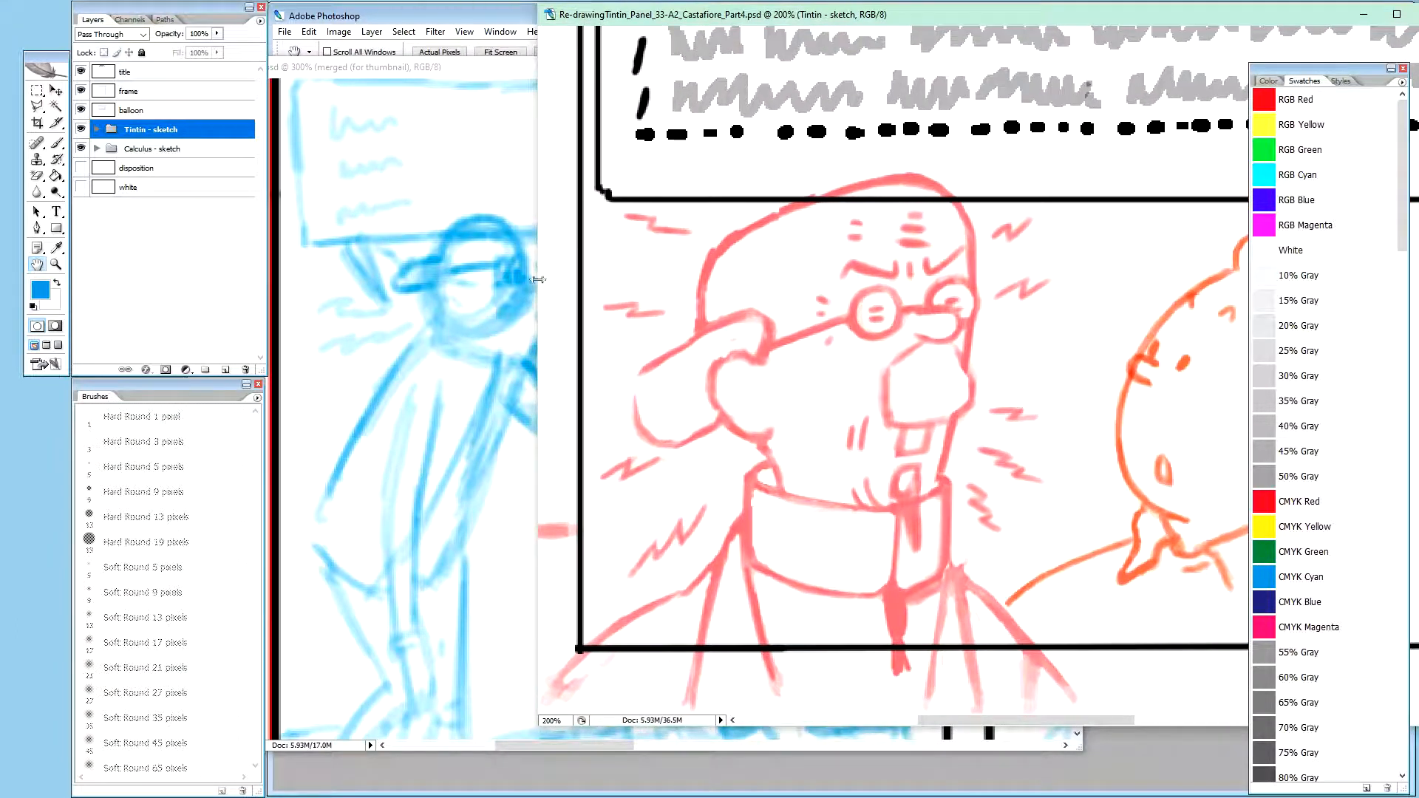
{"action": "left_click_drag", "start_coordinate": [712, 24], "coordinate": [819, 20]}
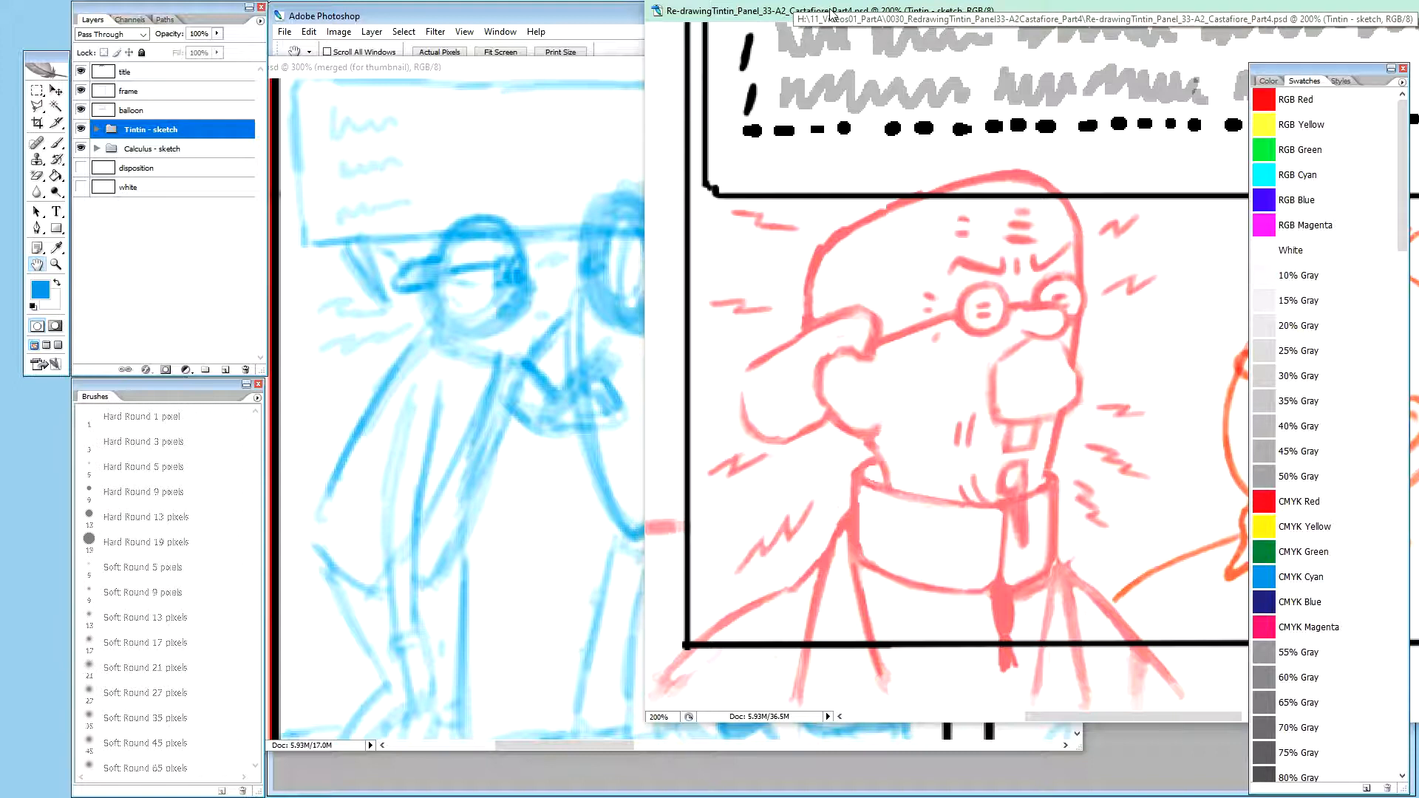
{"action": "left_click_drag", "start_coordinate": [838, 15], "coordinate": [624, 11]}
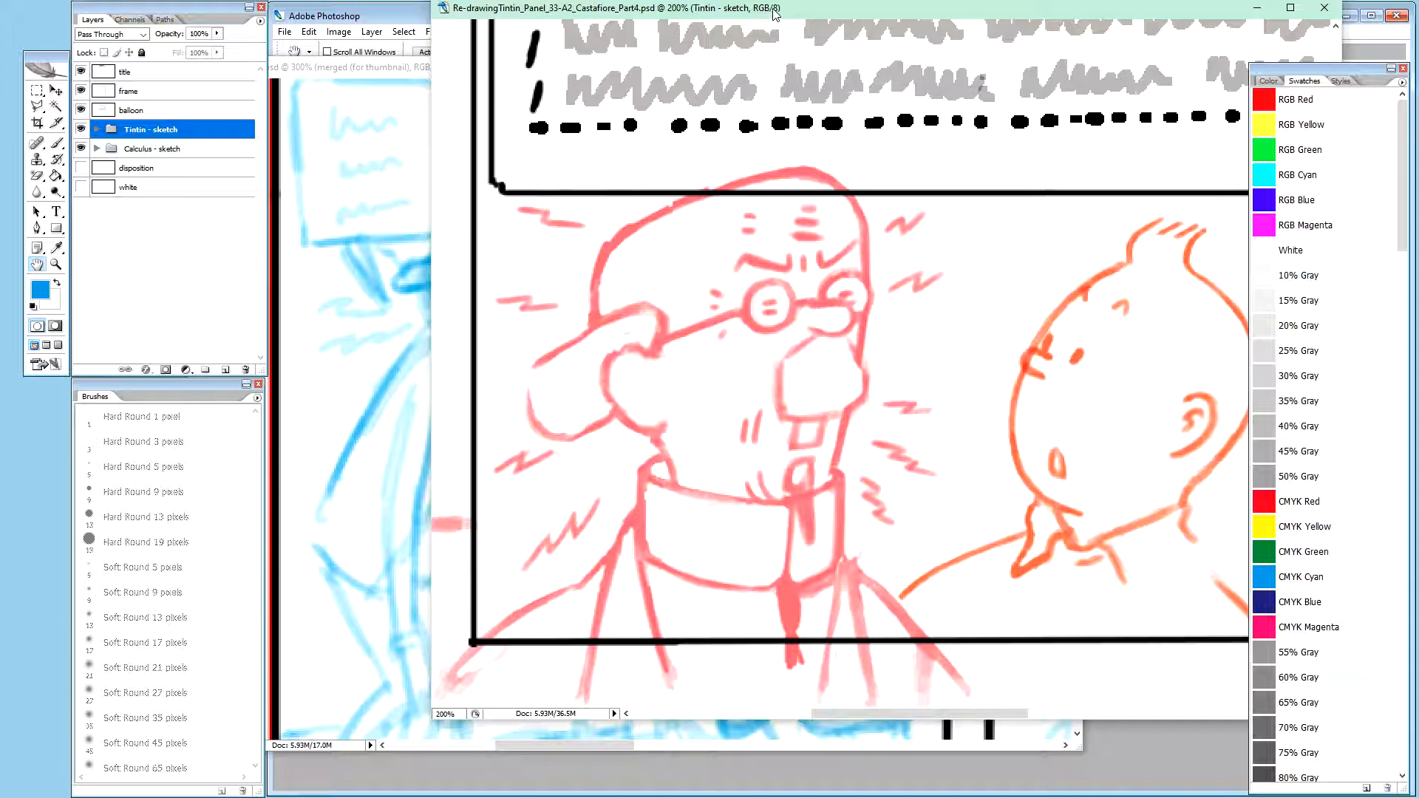
{"action": "left_click_drag", "start_coordinate": [778, 10], "coordinate": [736, 20]}
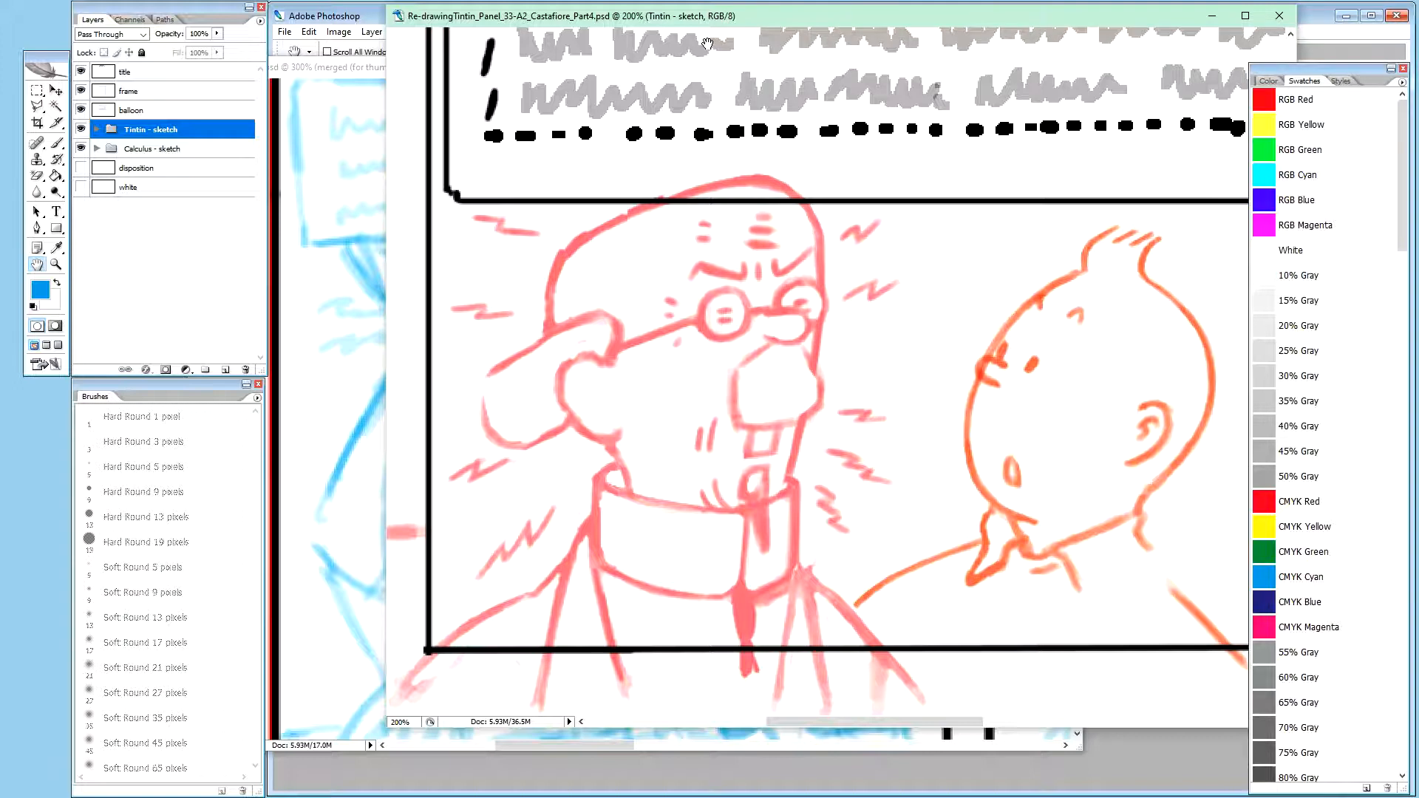
{"action": "mouse_move", "coordinate": [756, 16]}
{"action": "left_mouse_down"}
{"action": "mouse_move", "coordinate": [744, 42]}
{"action": "mouse_move", "coordinate": [730, 17]}
{"action": "left_mouse_up"}
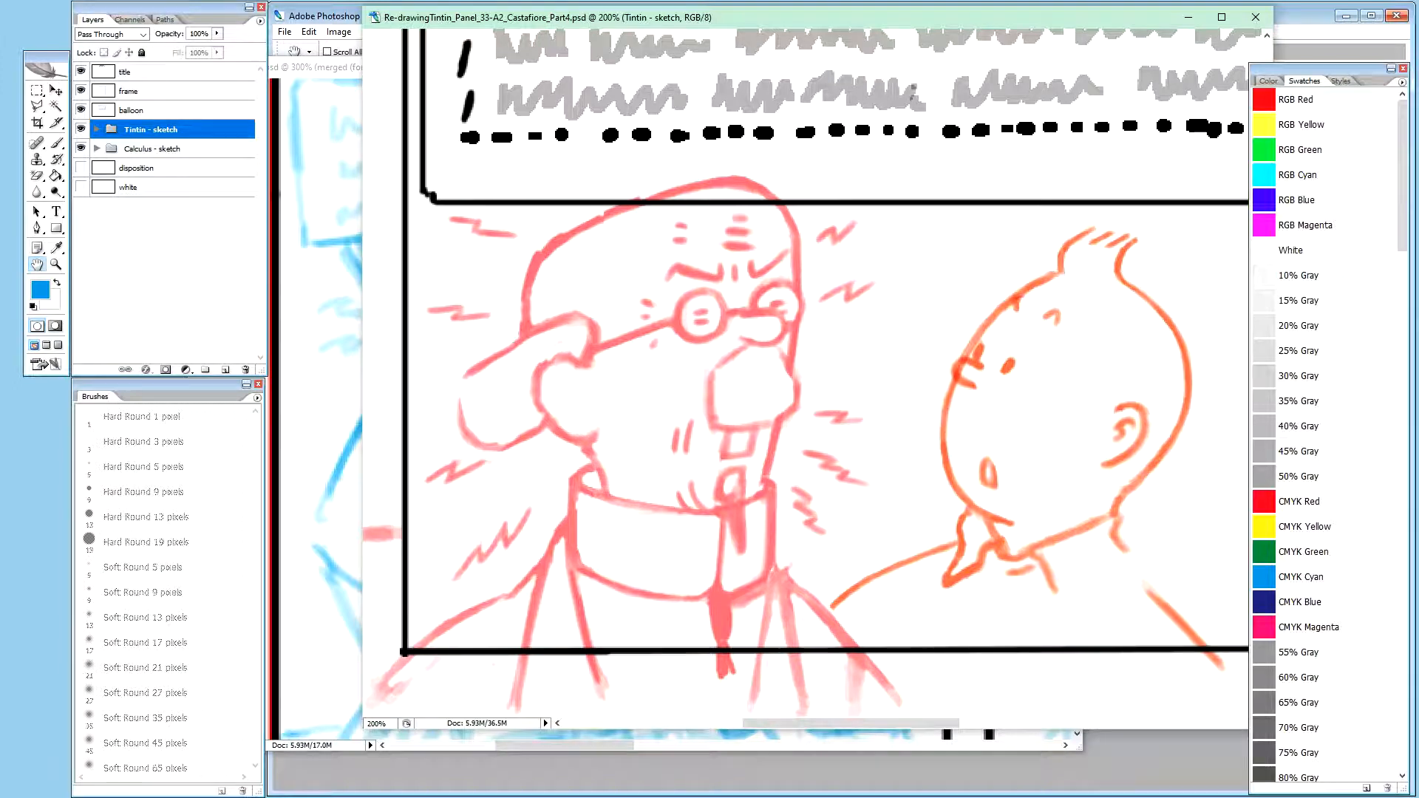
In the Part4 document, create a layer group named "Hand - sketch" above the Tintin - sketch group and select it
{"action": "key", "text": "ctrl+Tab"}
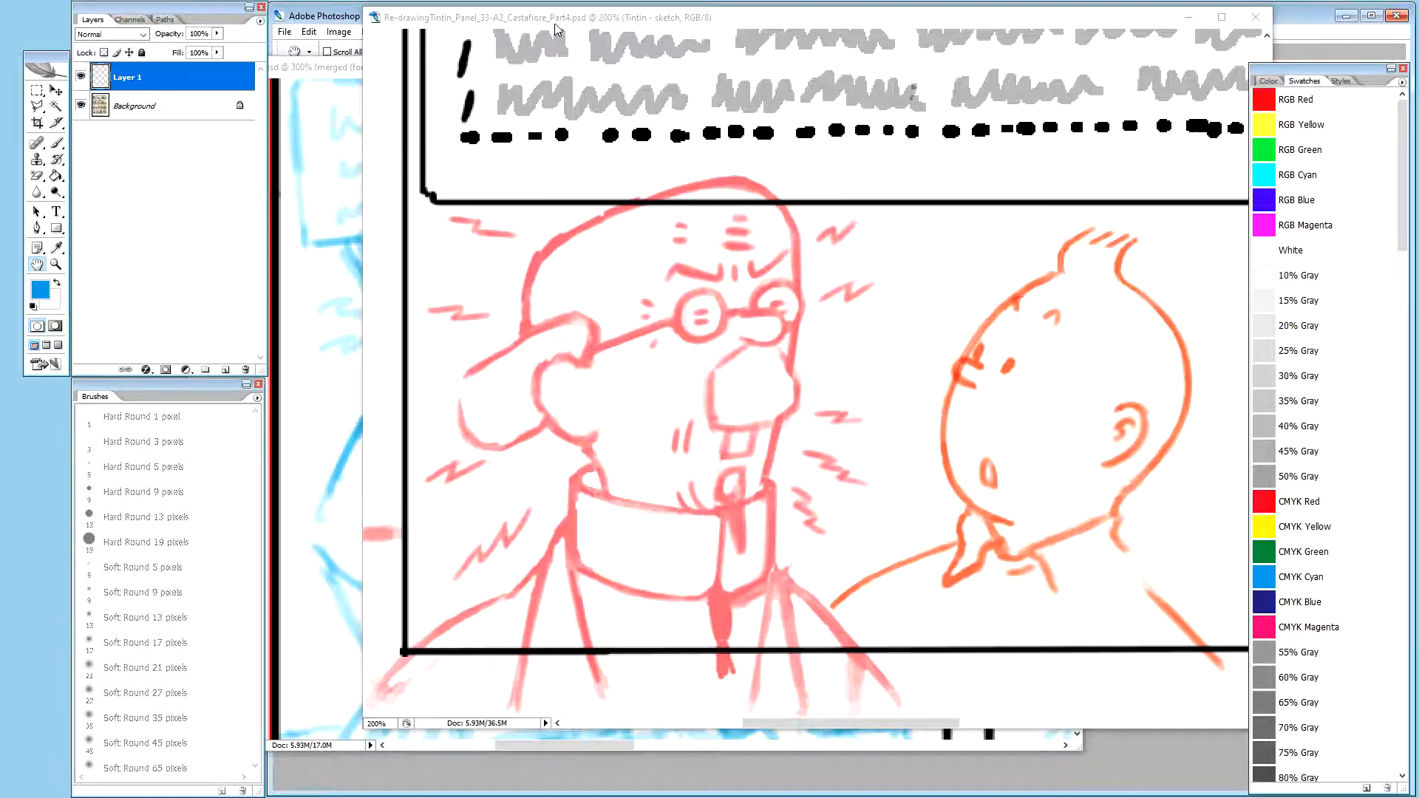
{"action": "left_click", "coordinate": [427, 148]}
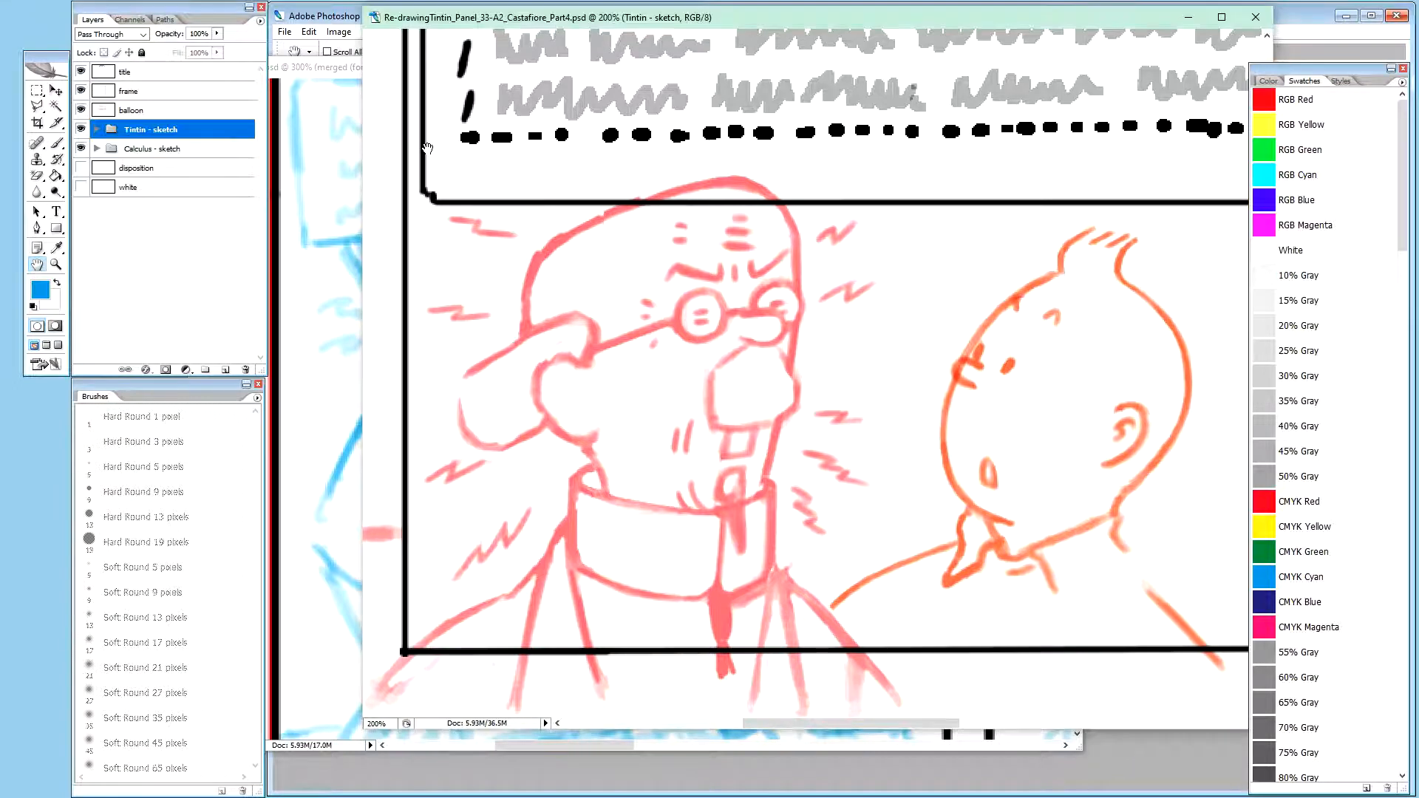
{"action": "left_click", "coordinate": [137, 148]}
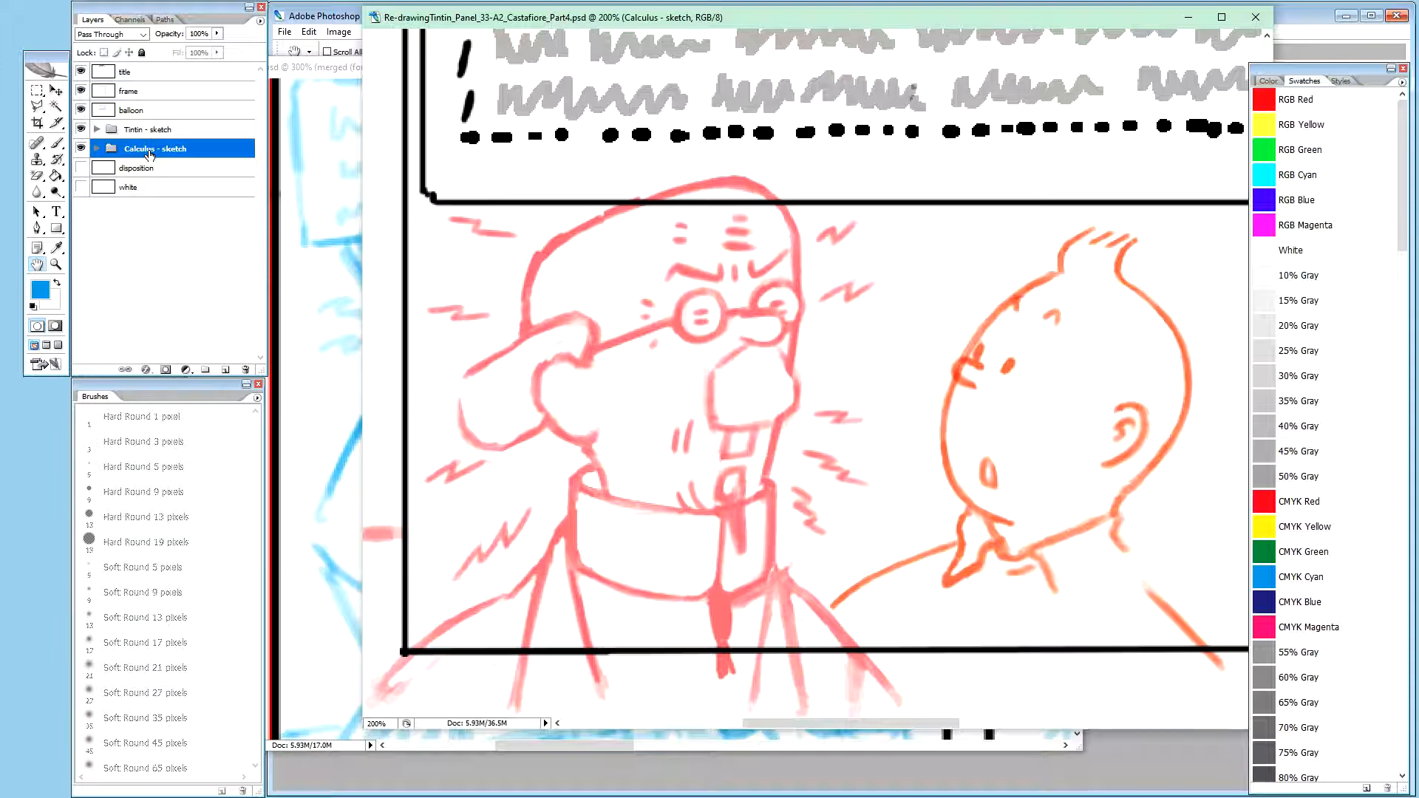
{"action": "left_click", "coordinate": [148, 131]}
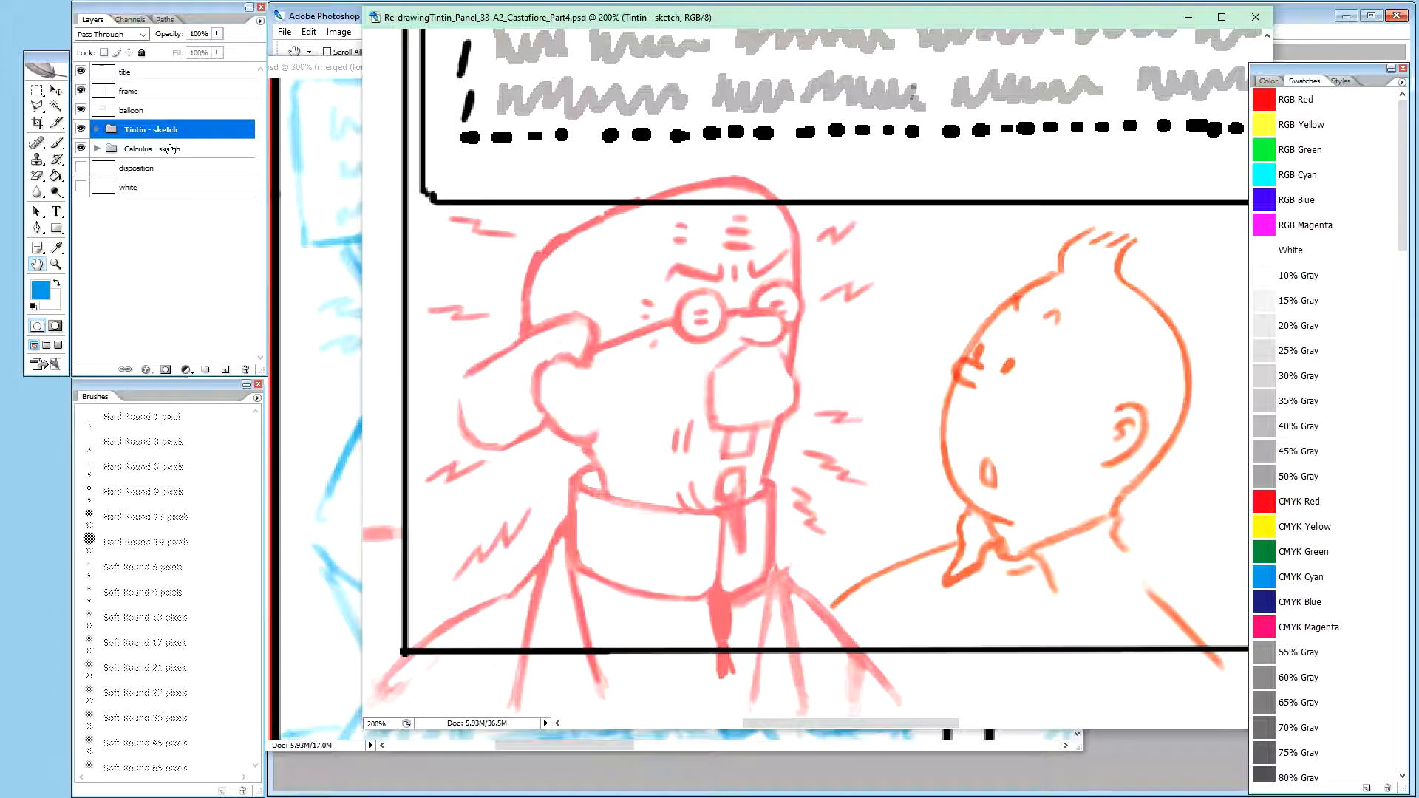
{"action": "key", "text": "ctrl+g"}
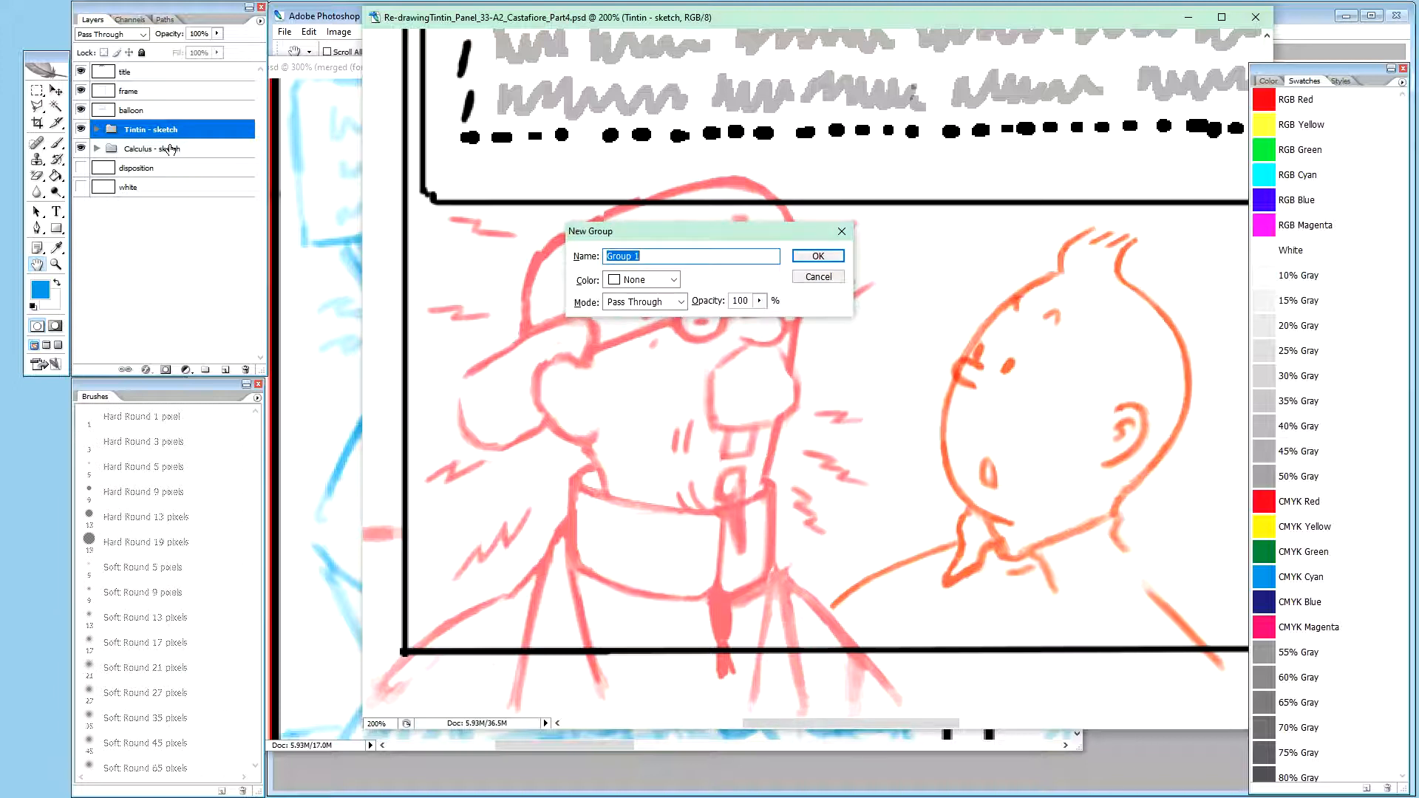
{"action": "type", "text": "Hand - sketch"}
{"action": "key", "text": "Return"}
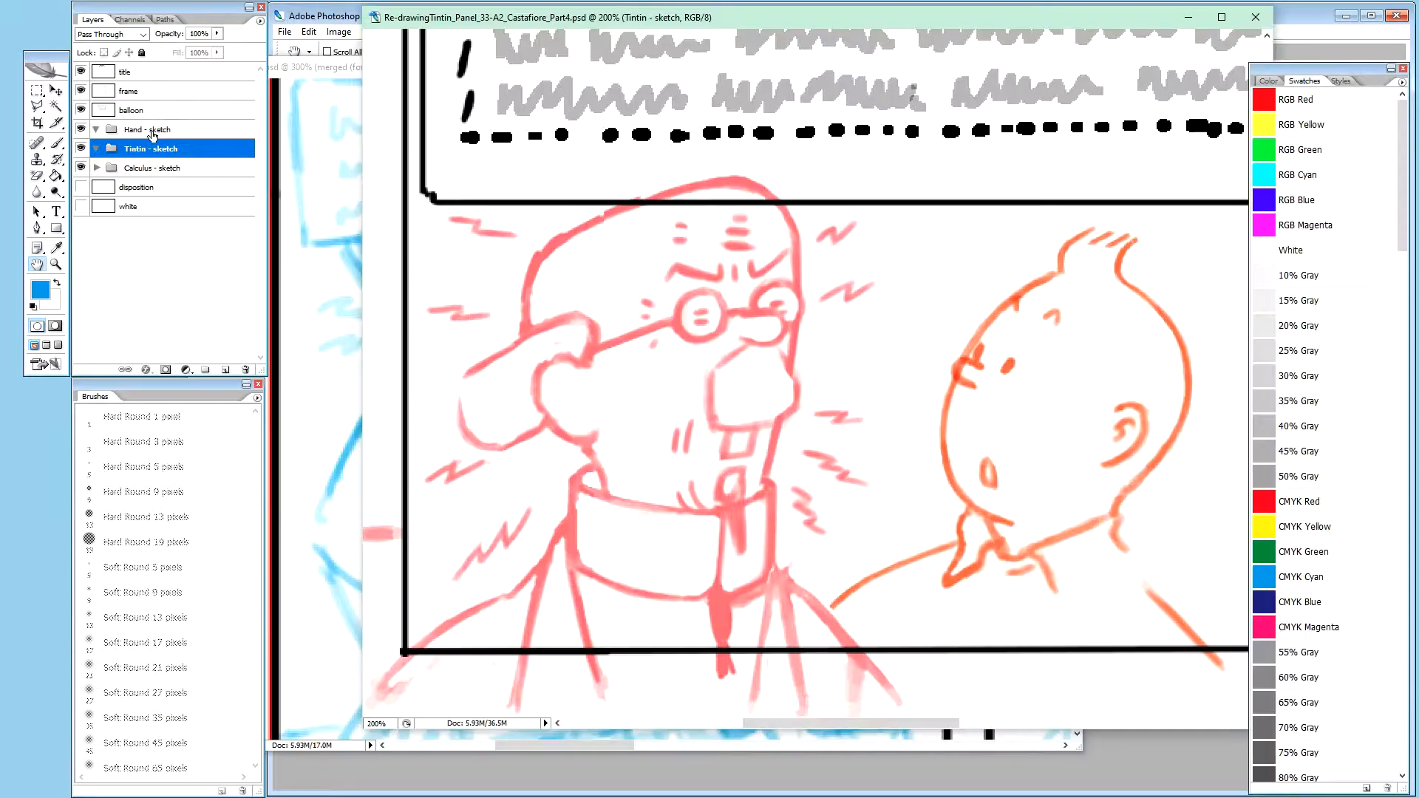
{"action": "left_click", "coordinate": [151, 135]}
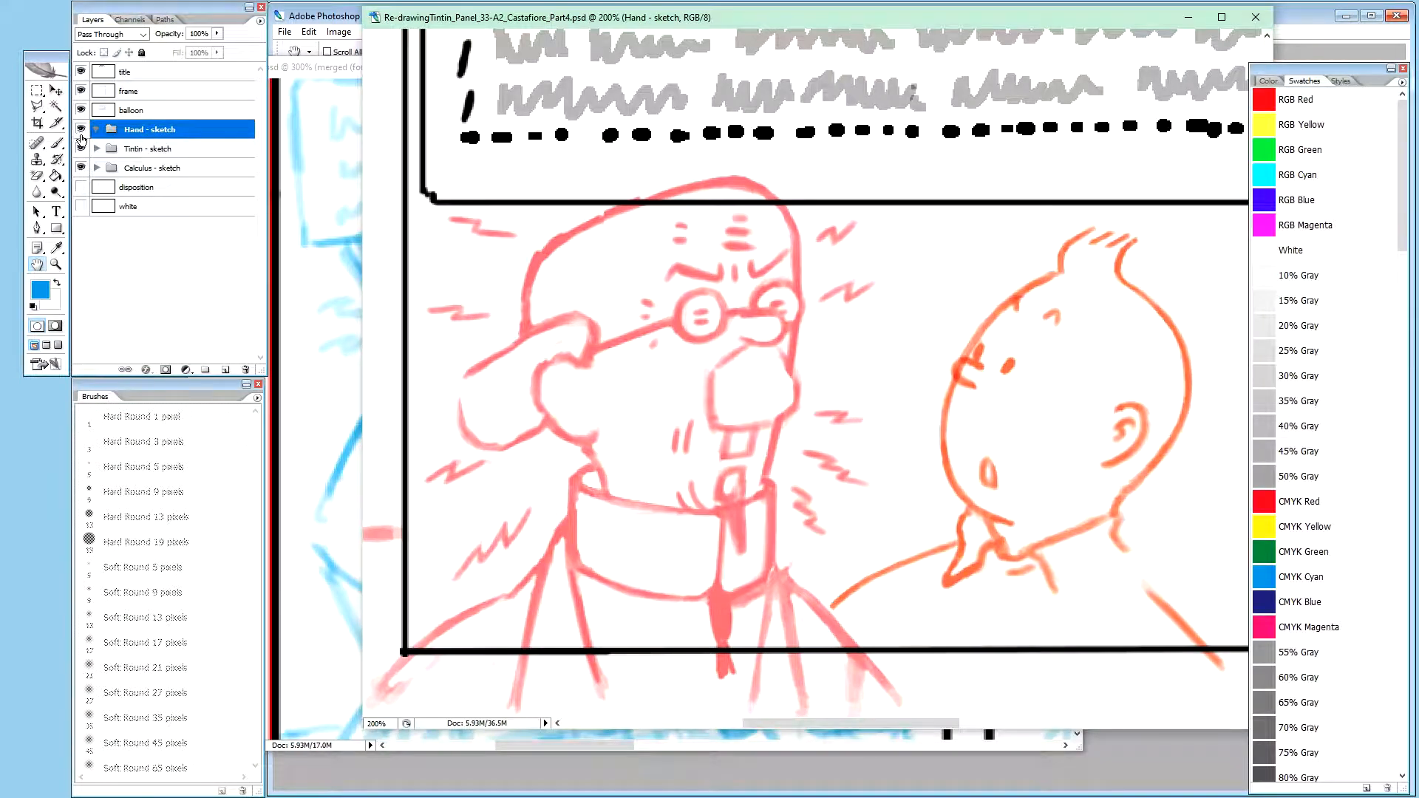
Duplicate the white layer into the Hand - sketch group, rename the copy "hand 1" and make it visible
{"action": "left_click", "coordinate": [127, 209]}
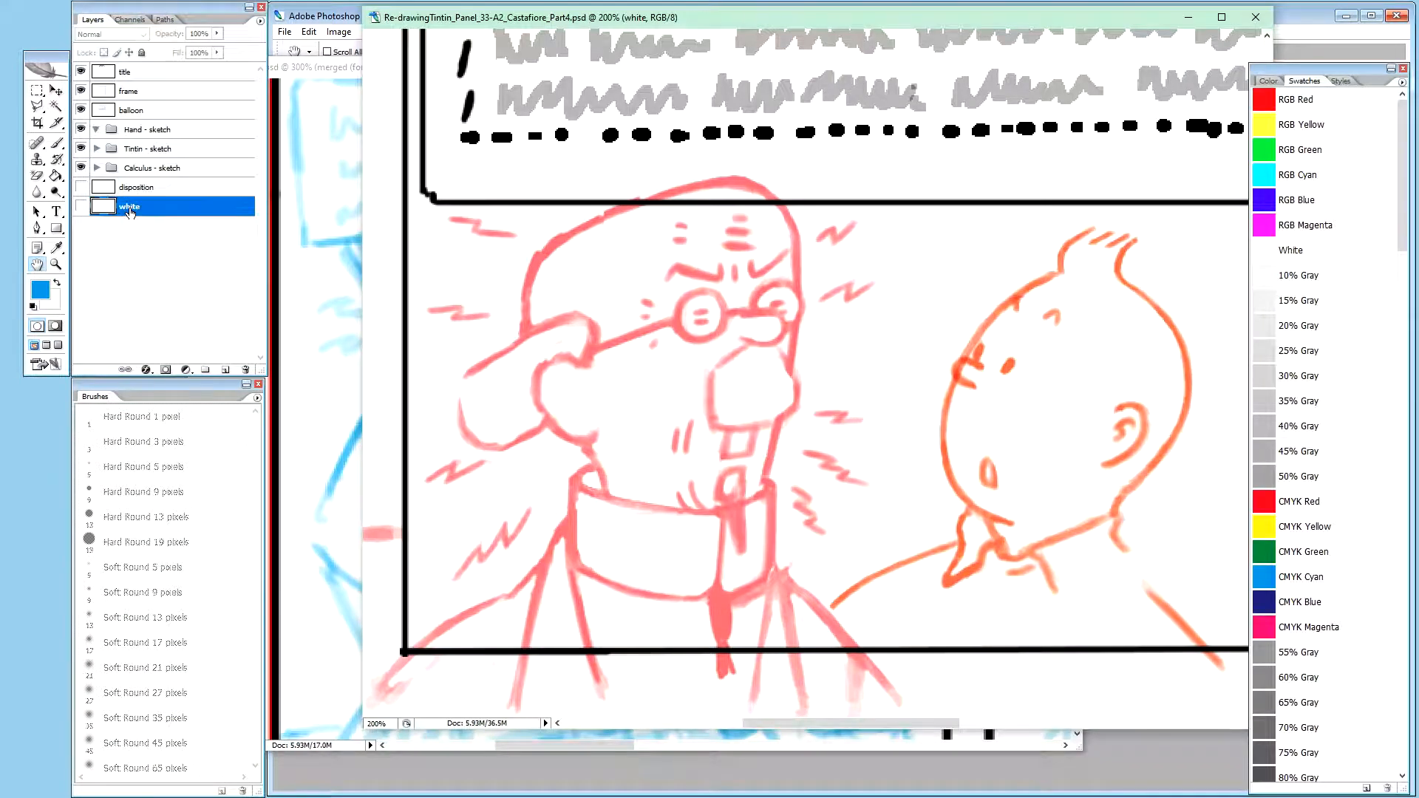
{"action": "left_click_drag", "start_coordinate": [132, 212], "coordinate": [146, 138]}
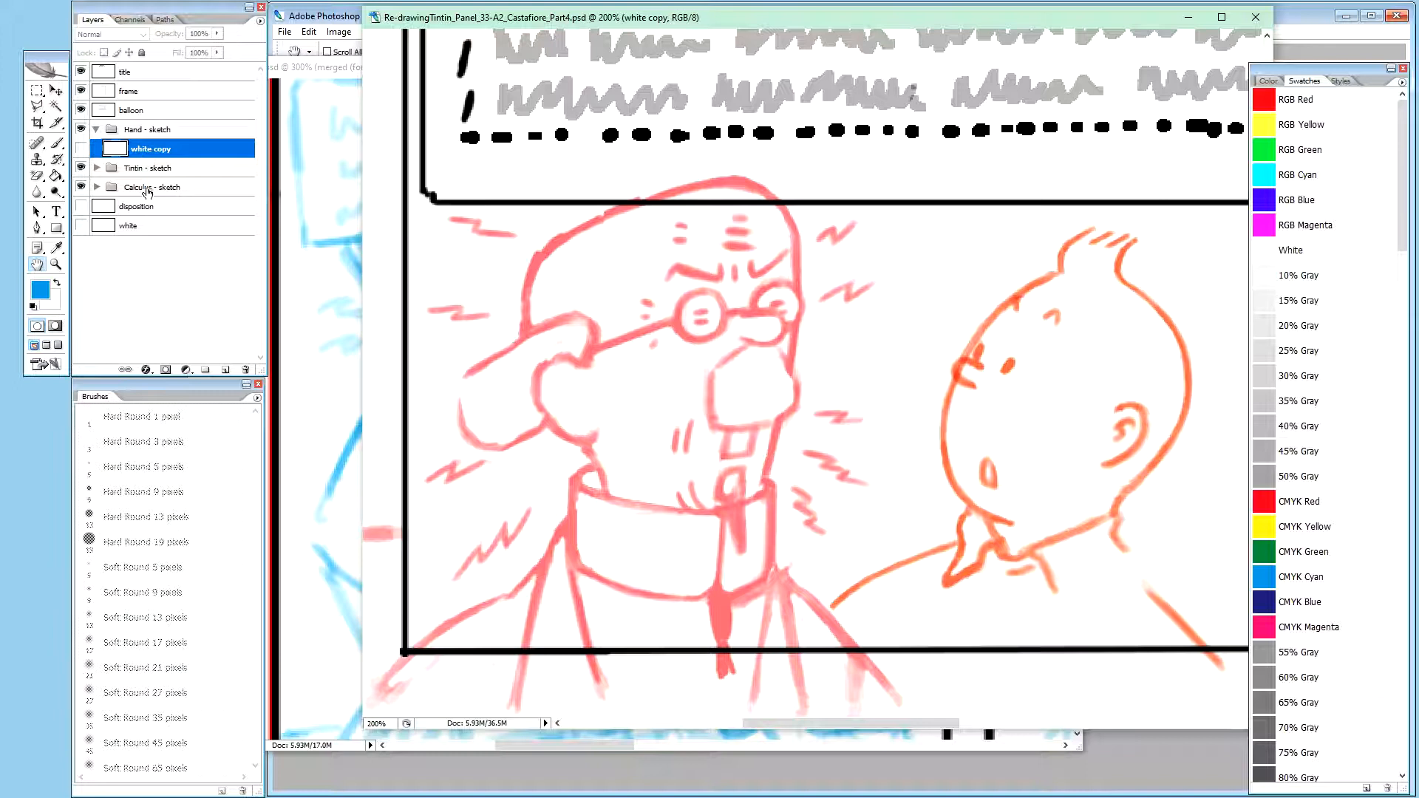
{"action": "double_click", "coordinate": [156, 151]}
{"action": "type", "text": "hand 1"}
{"action": "key", "text": "Return"}
{"action": "left_click", "coordinate": [81, 148]}
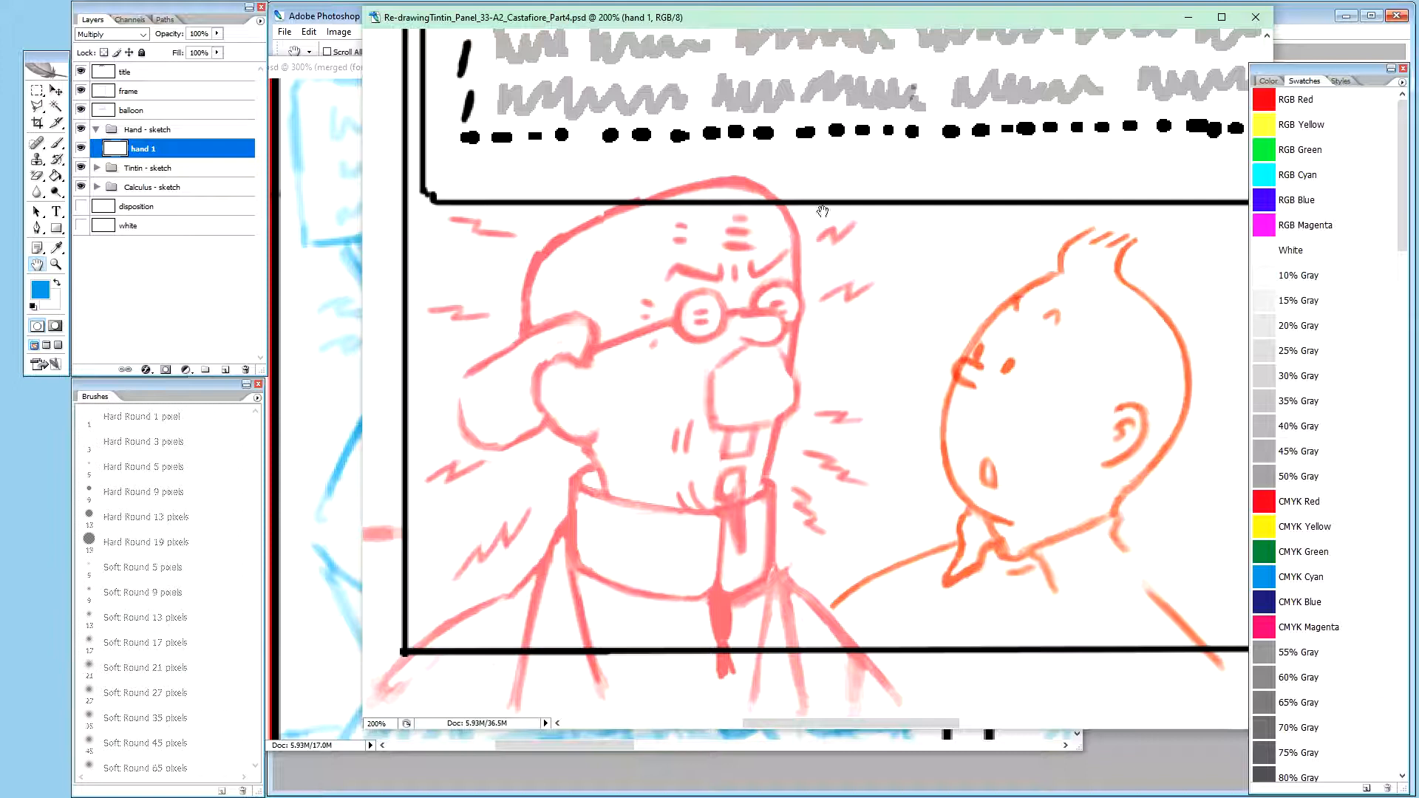
Examine the full panel layout, then the area around Calculus and Tintin where the hand belongs
{"action": "left_click_drag", "start_coordinate": [779, 21], "coordinate": [743, 18]}
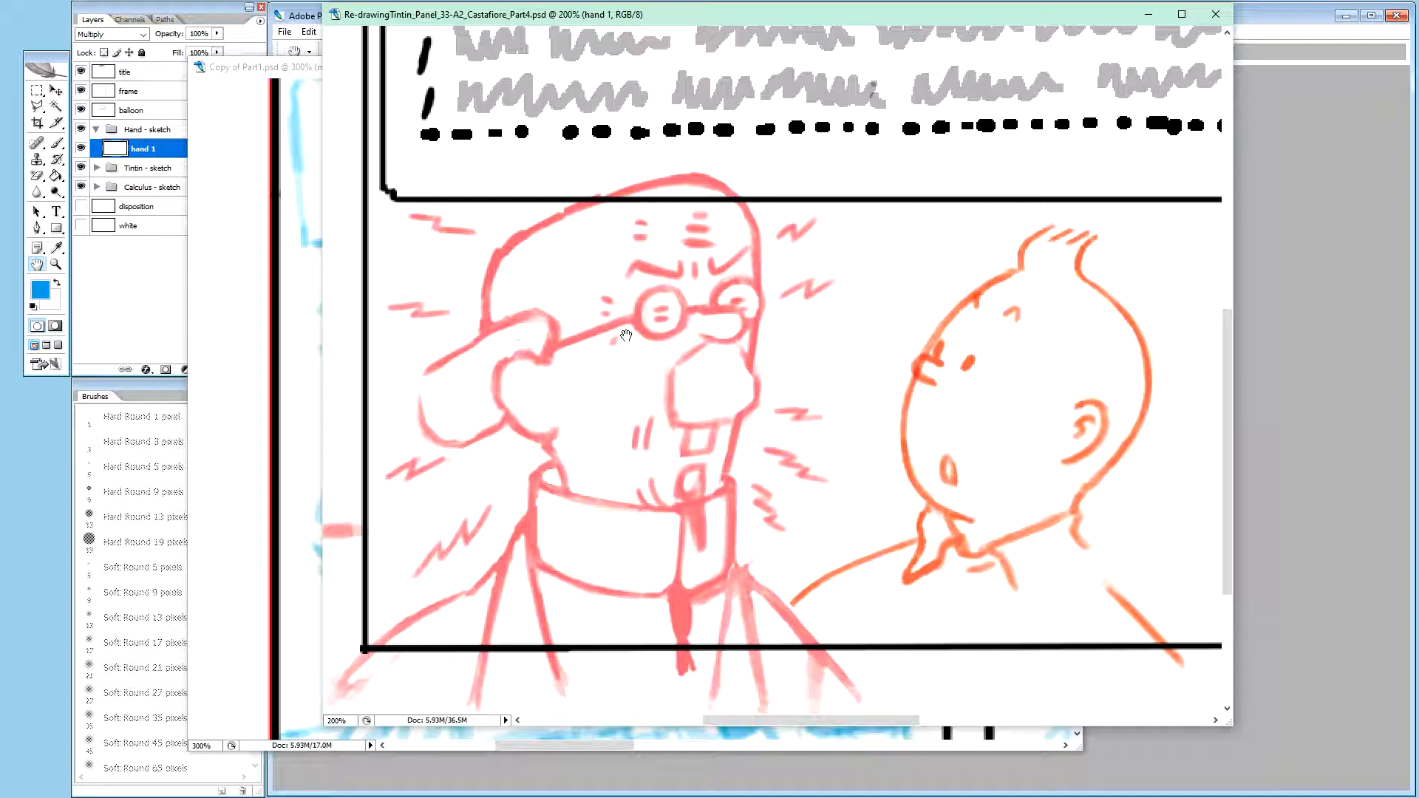
{"action": "key", "text": "ctrl+minus"}
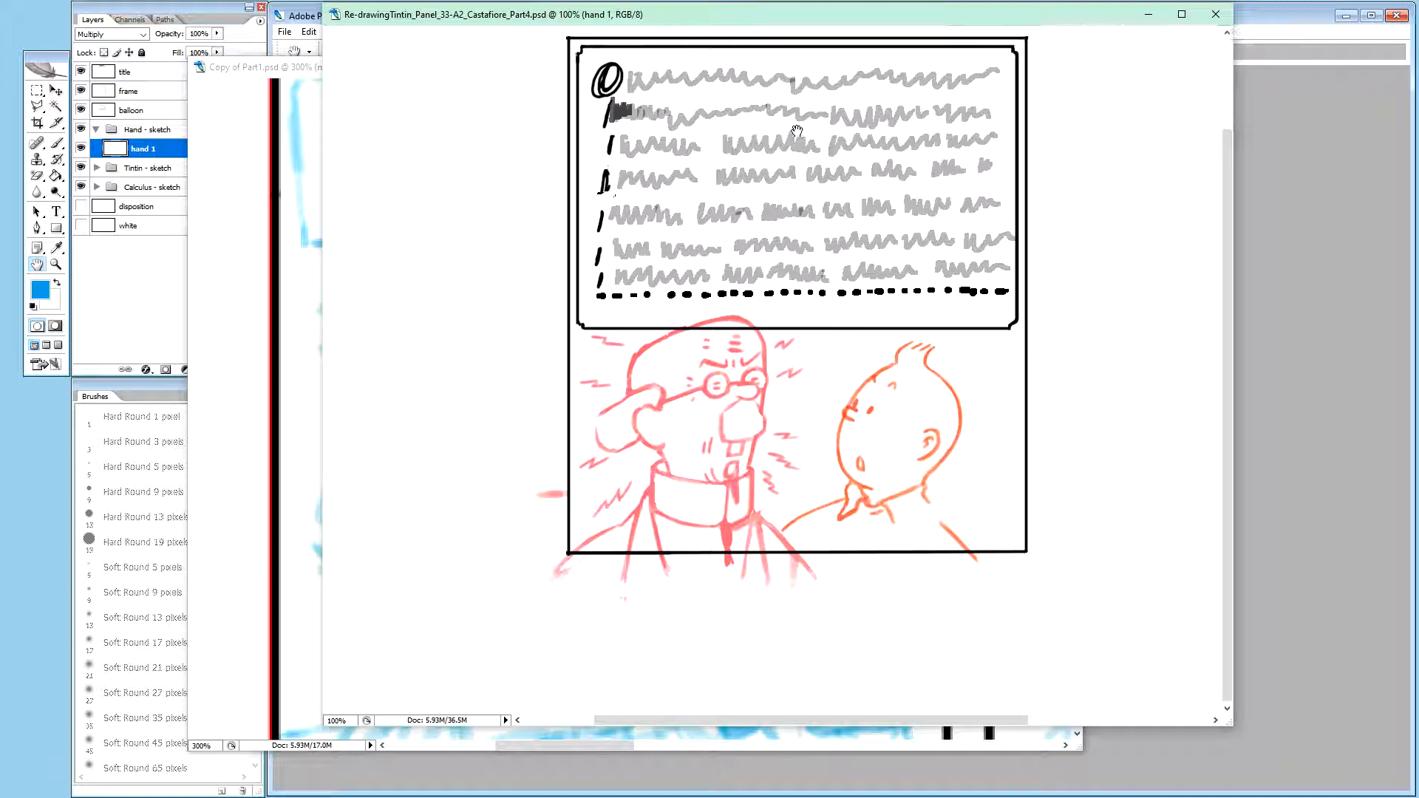
{"action": "left_click_drag", "start_coordinate": [783, 118], "coordinate": [751, 246]}
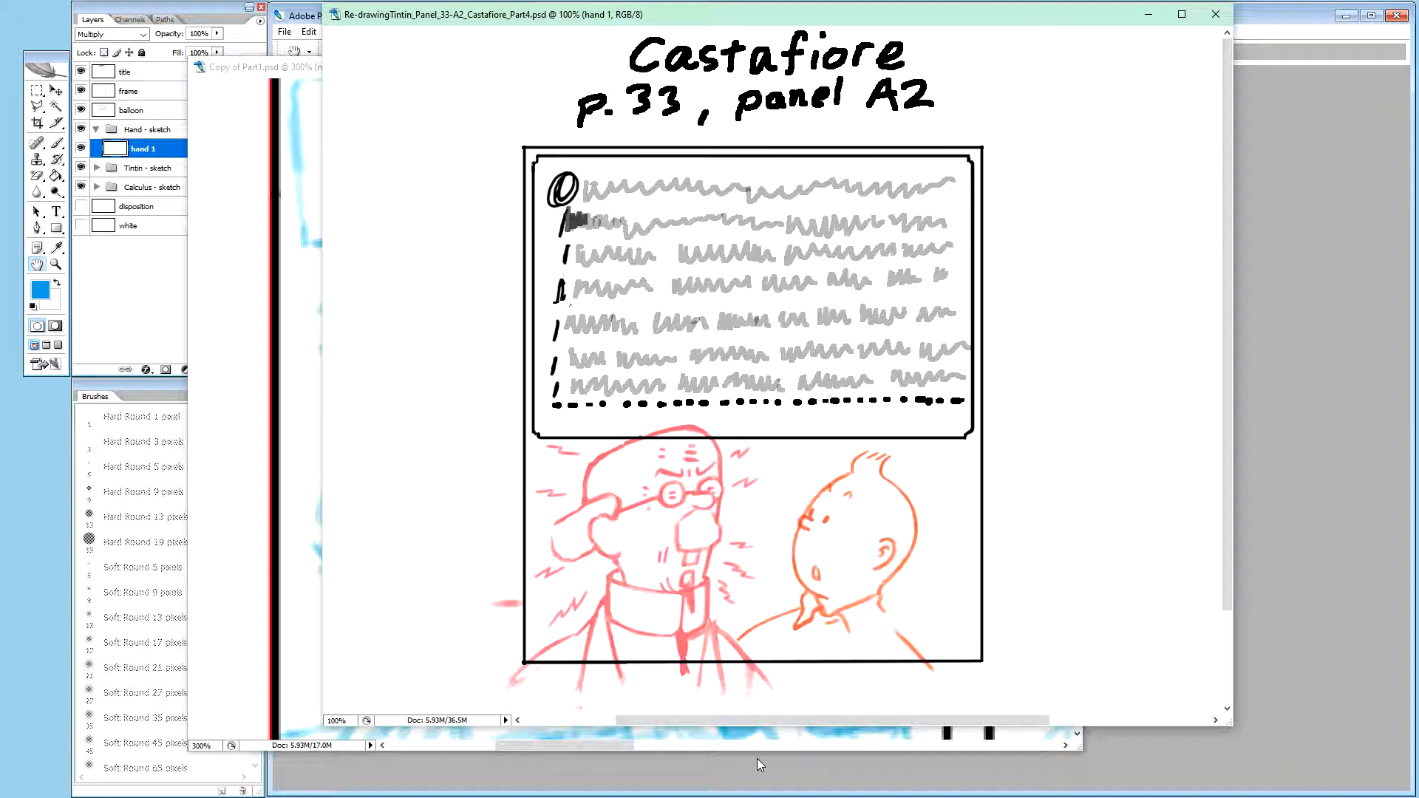
{"action": "key", "text": "ctrl+plus"}
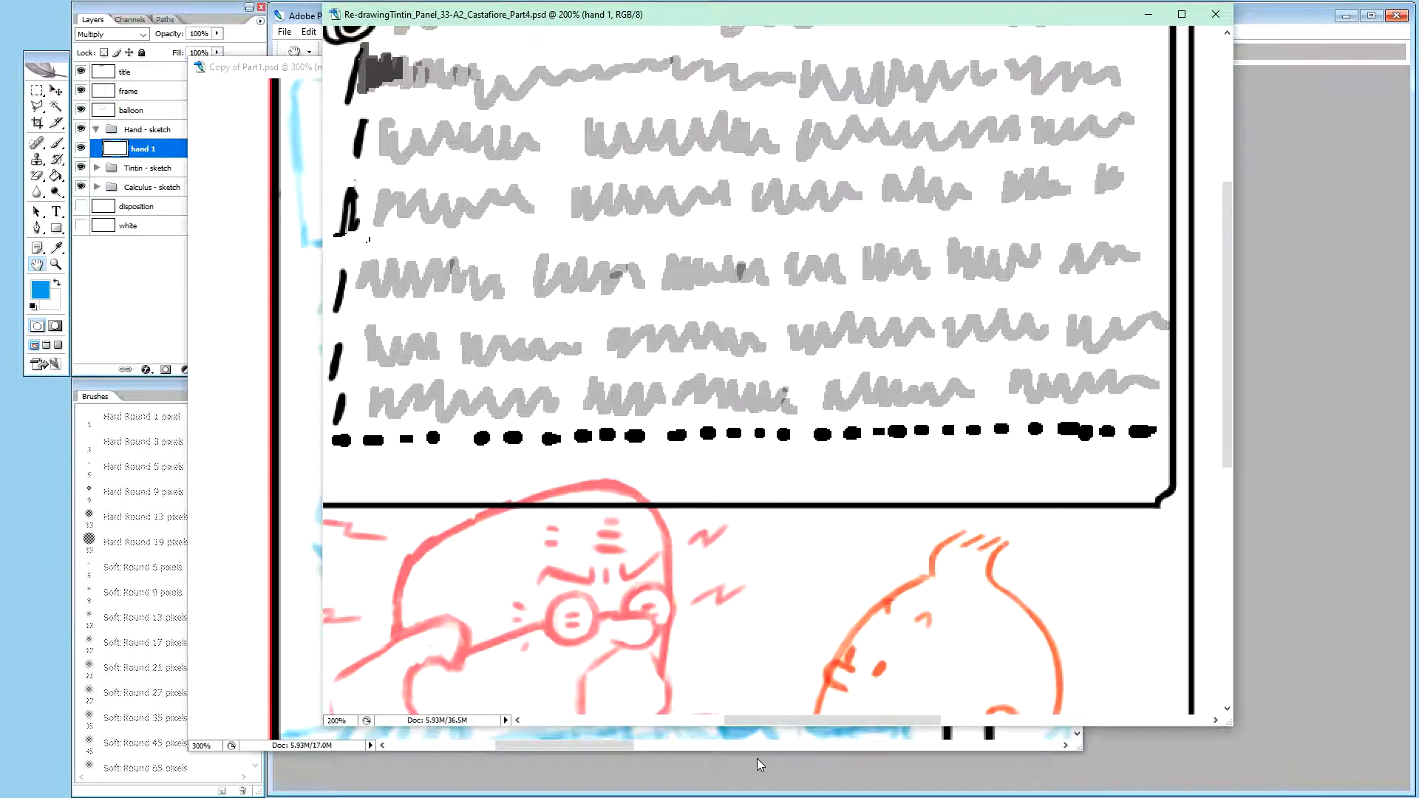
{"action": "left_click_drag", "start_coordinate": [789, 453], "coordinate": [722, 257]}
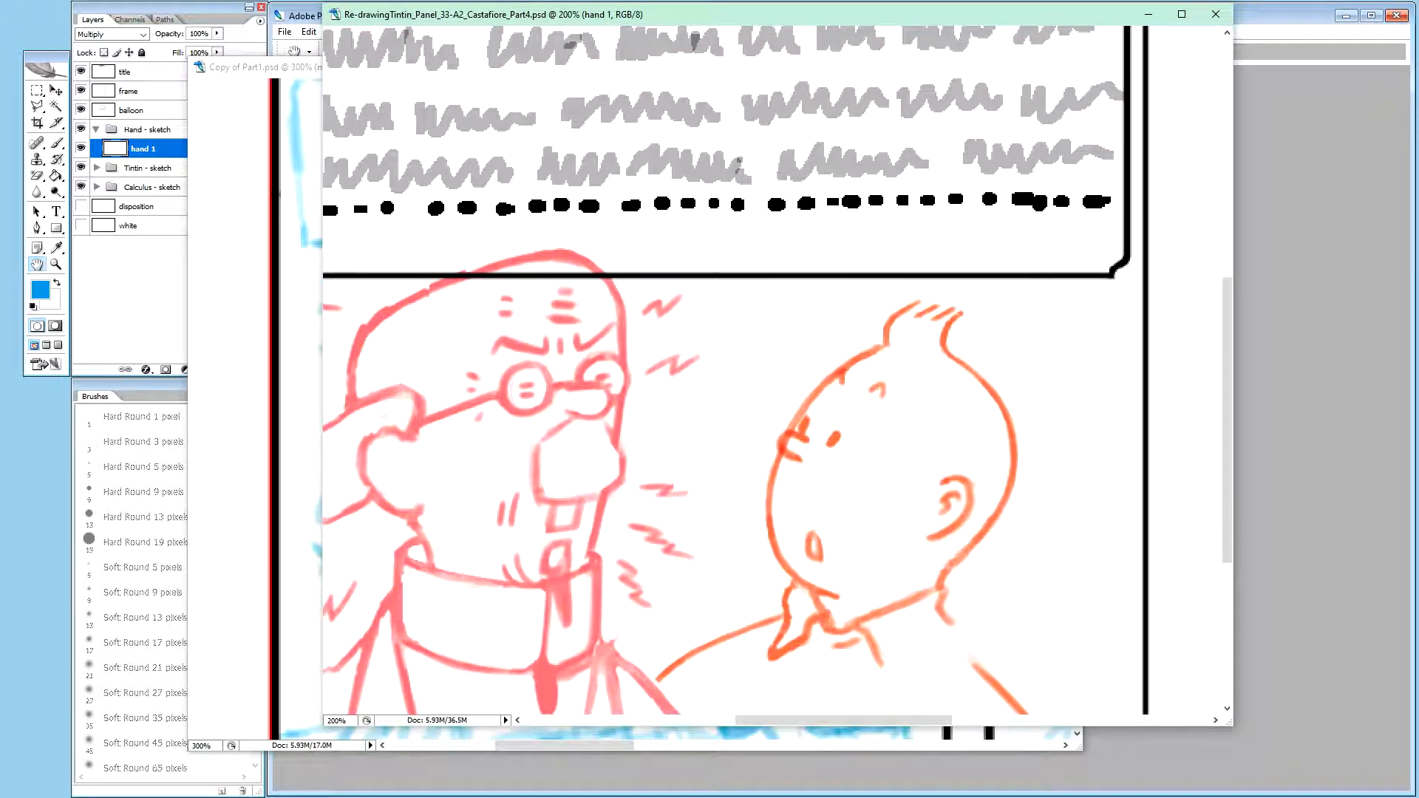
{"action": "key", "text": "ctrl+Tab"}
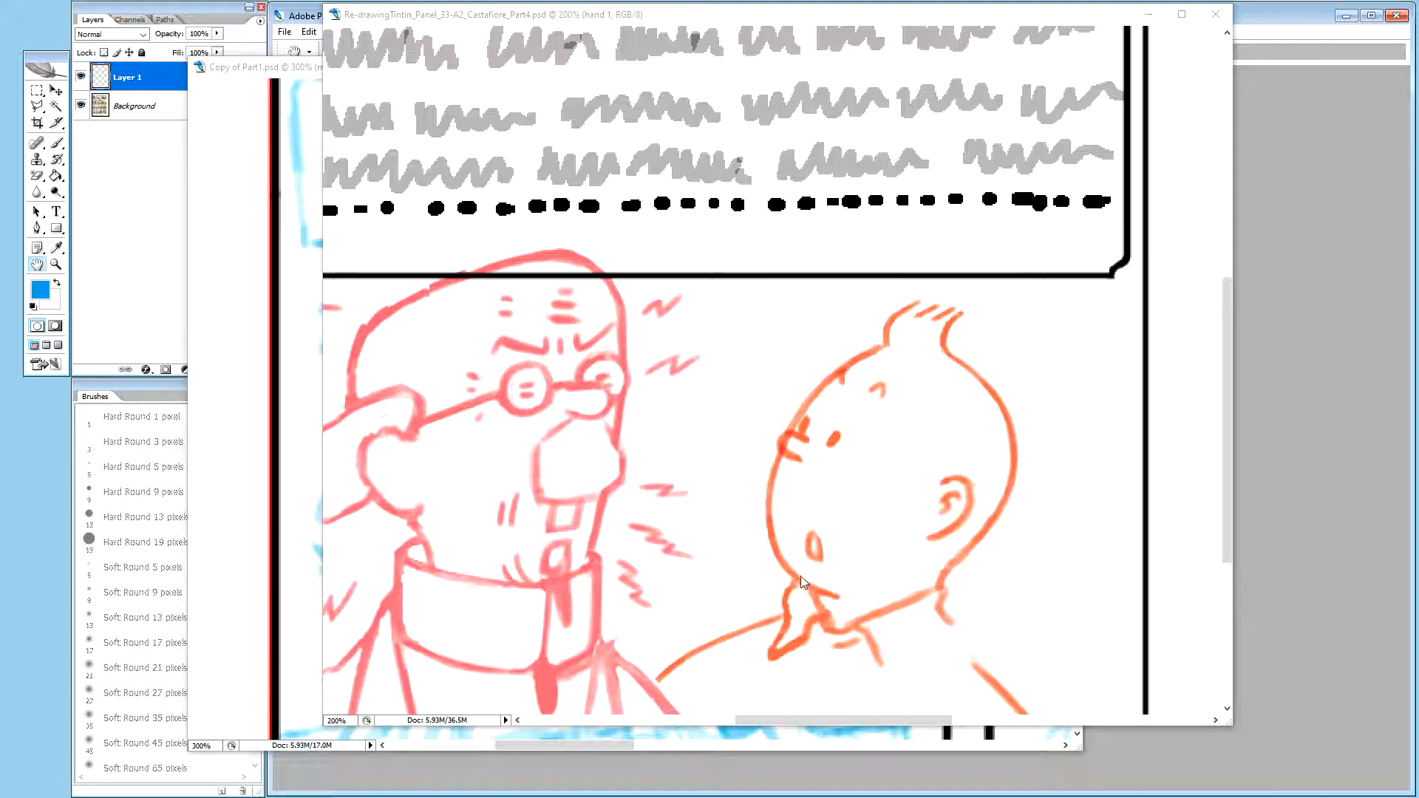
{"action": "left_click", "coordinate": [570, 6]}
{"action": "left_click_drag", "start_coordinate": [898, 506], "coordinate": [861, 378]}
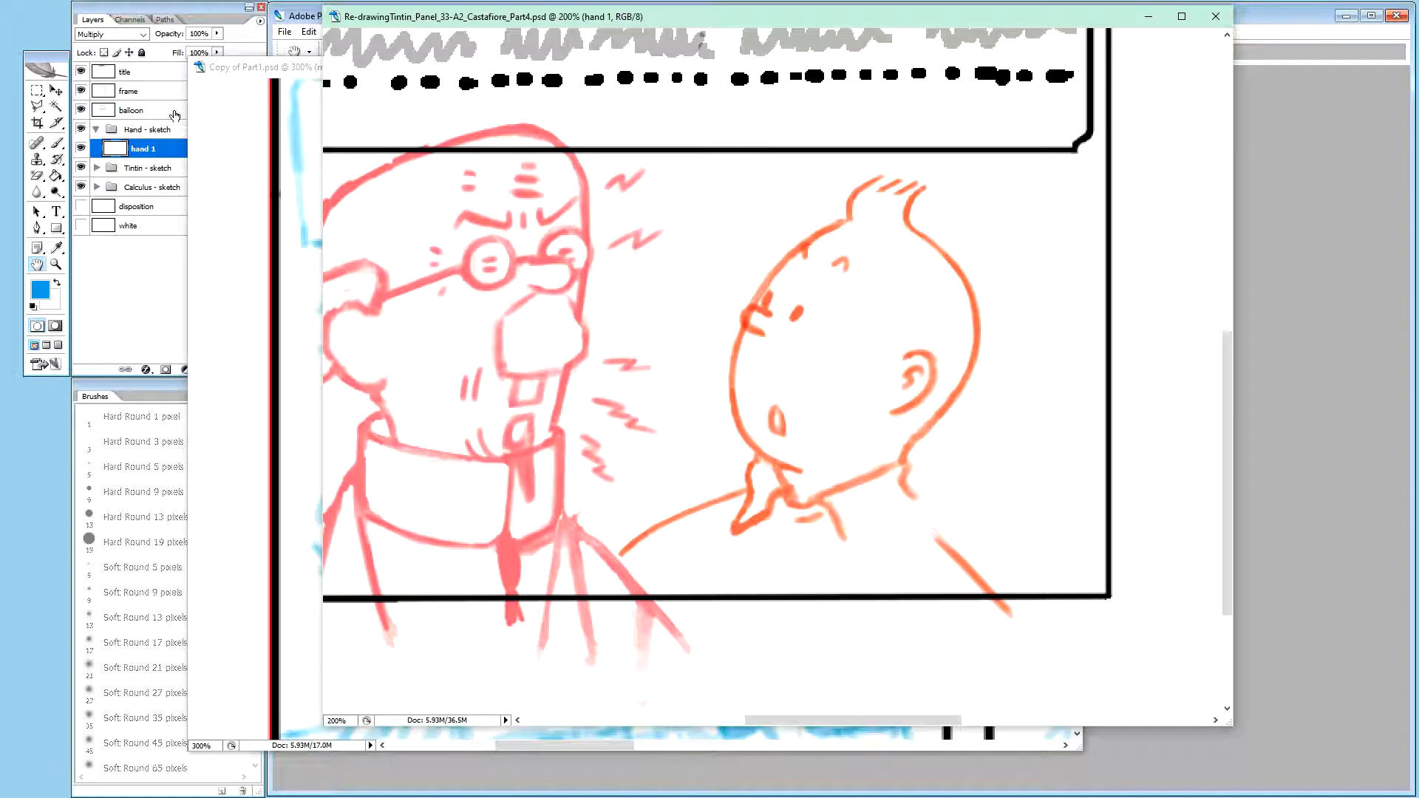
Tidy the workspace by minimising the Copy of Part1.psd window, lowering the Part4 window and showing the colour swatches
{"action": "left_click_drag", "start_coordinate": [273, 73], "coordinate": [358, 110]}
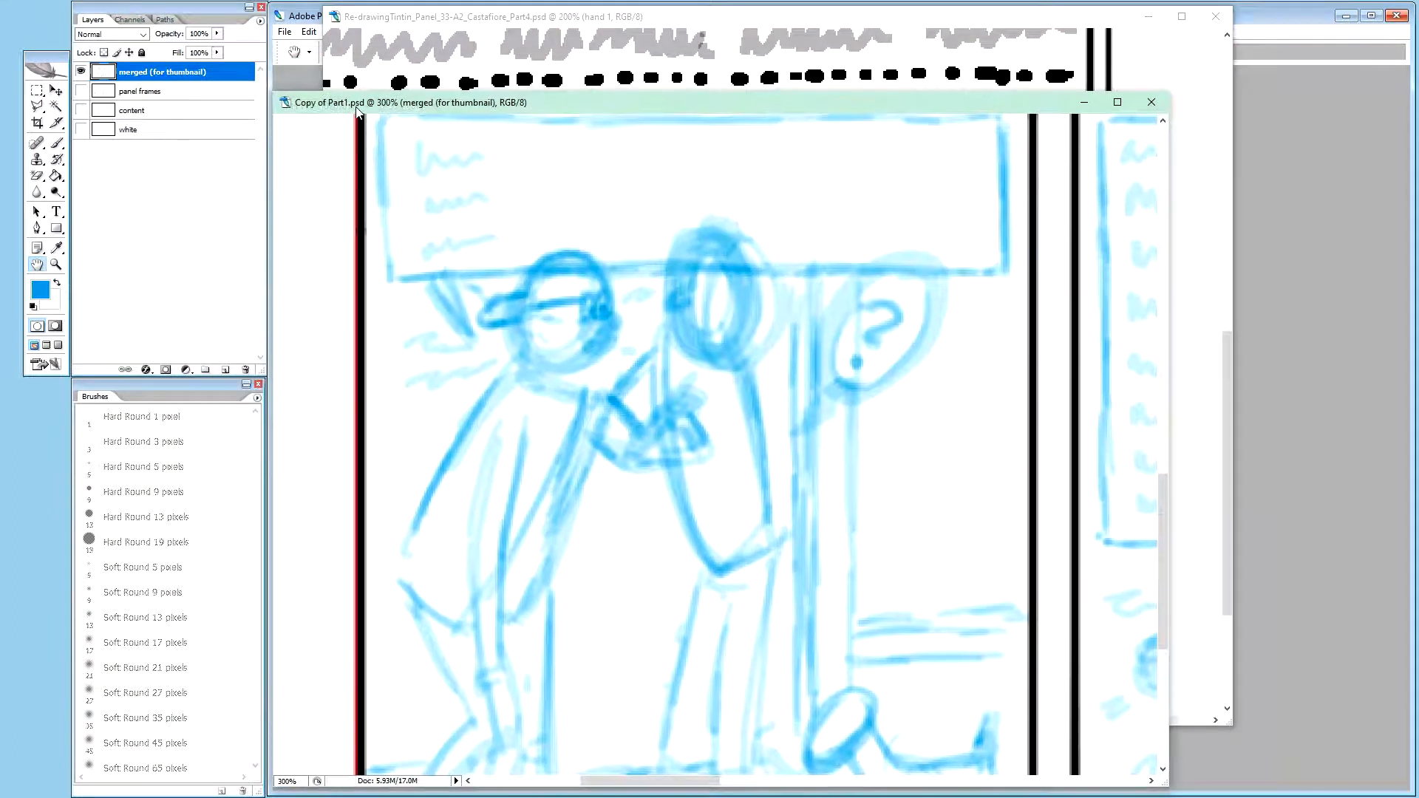
{"action": "left_click", "coordinate": [1085, 104]}
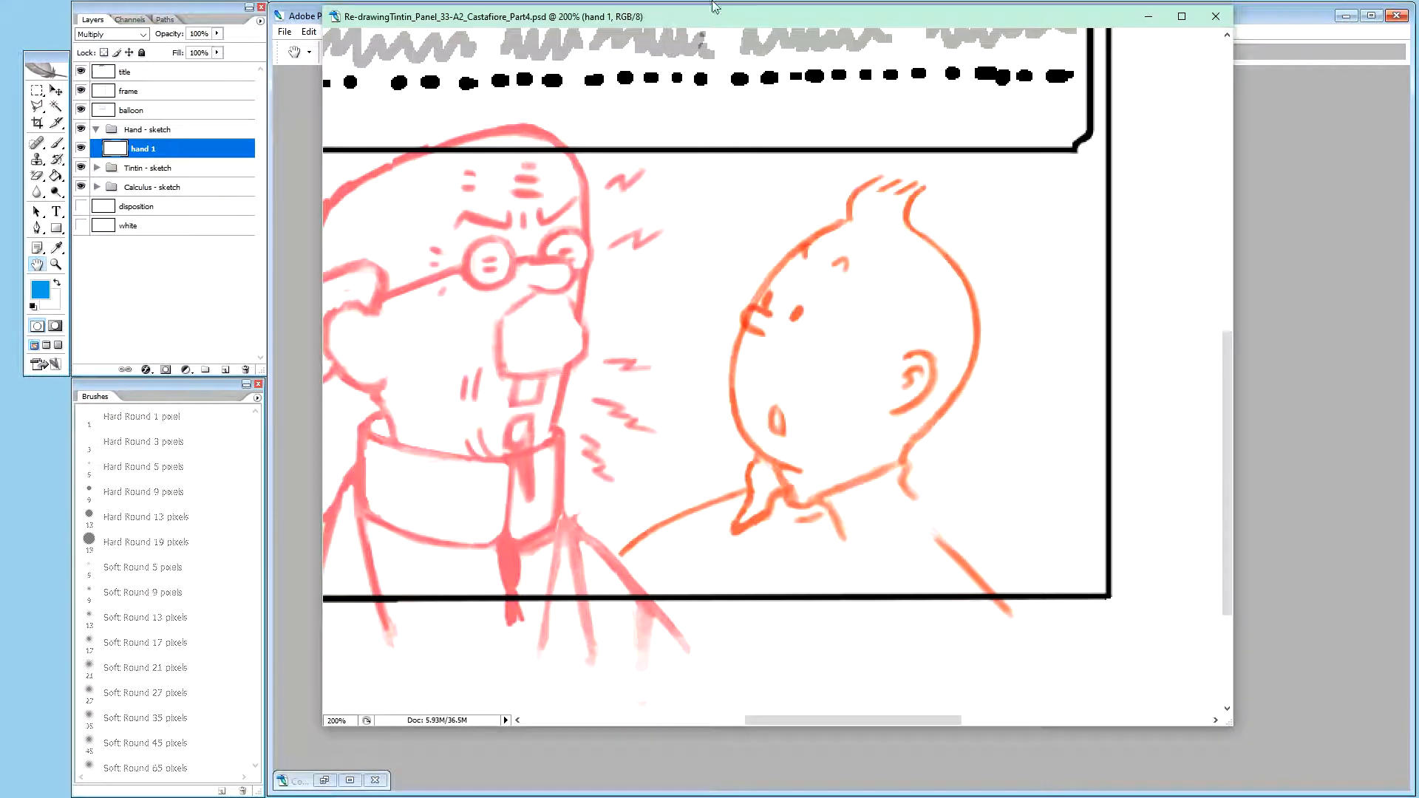
{"action": "left_click_drag", "start_coordinate": [717, 22], "coordinate": [734, 84]}
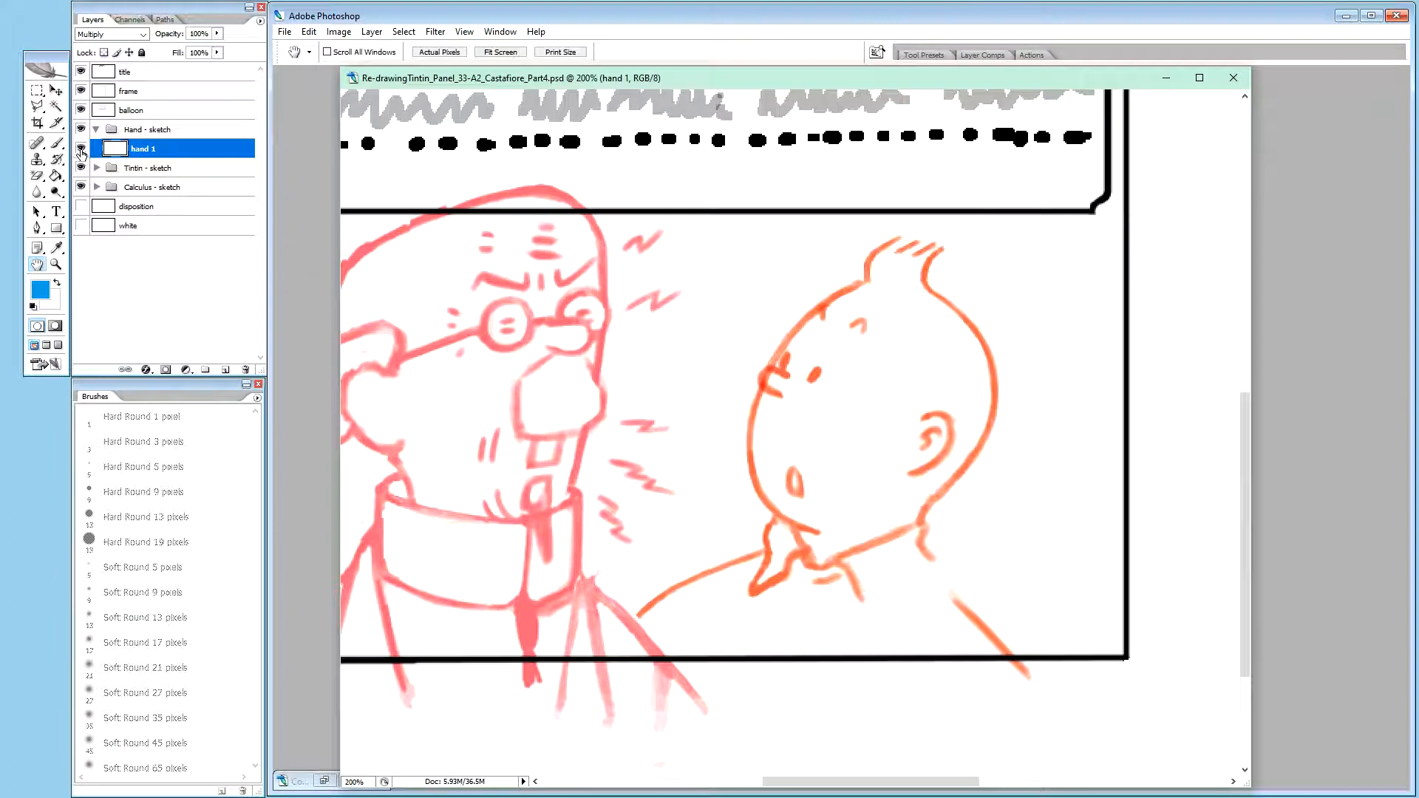
{"action": "key", "text": "F6"}
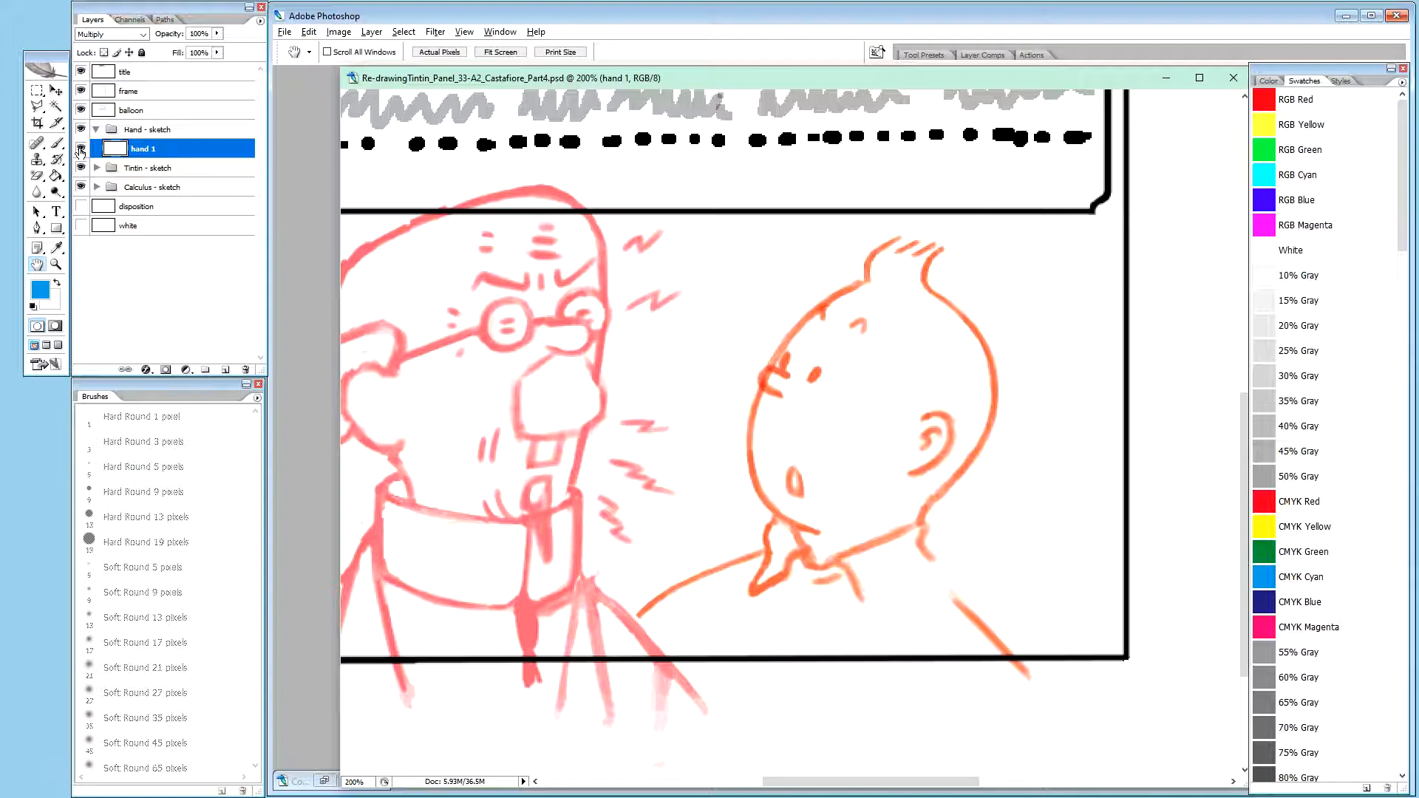
Copy a rectangular area of the hand 1 layer around Tintin's lower head and shoulders and paste it as a new layer
{"action": "left_click", "coordinate": [81, 150], "text": "alt"}
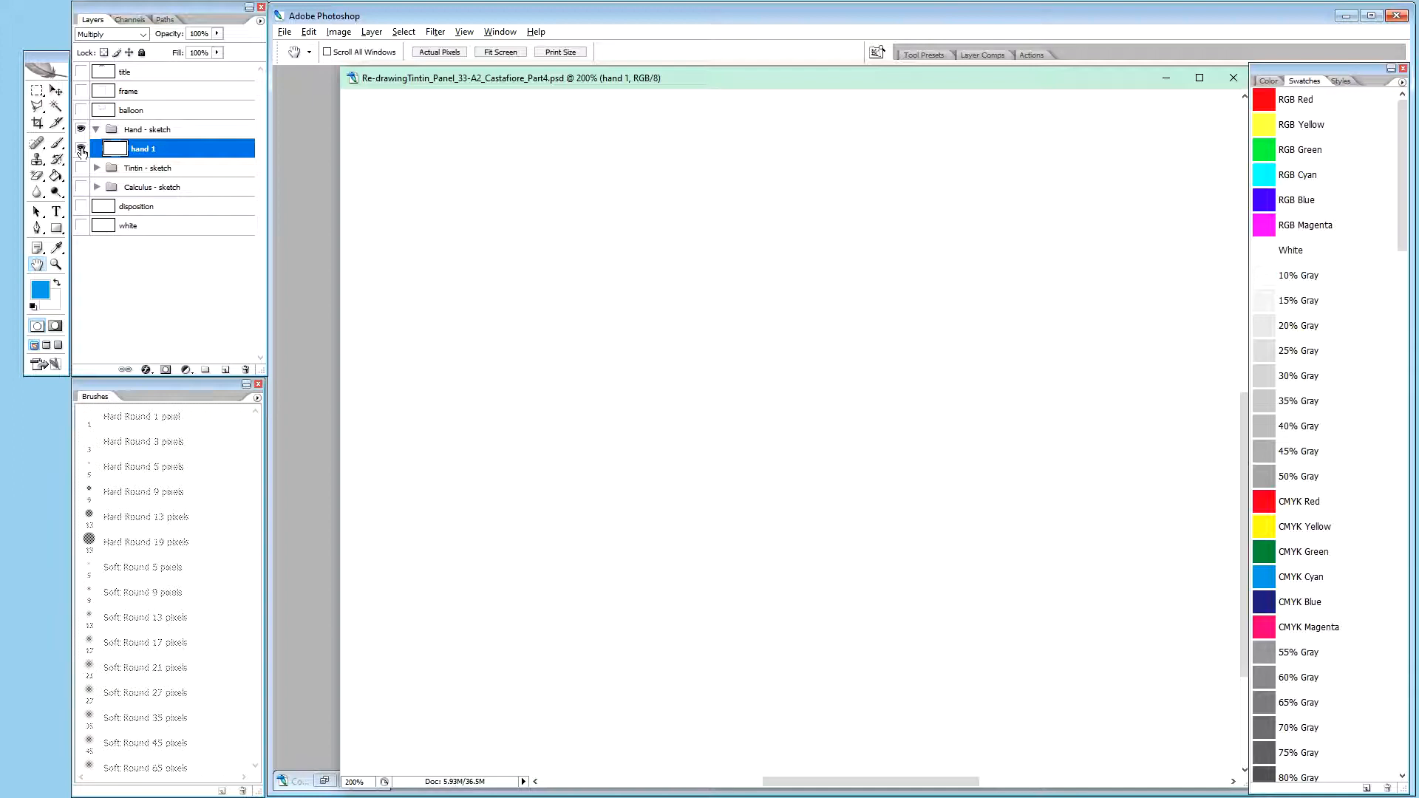
{"action": "left_click", "coordinate": [81, 149], "text": "alt"}
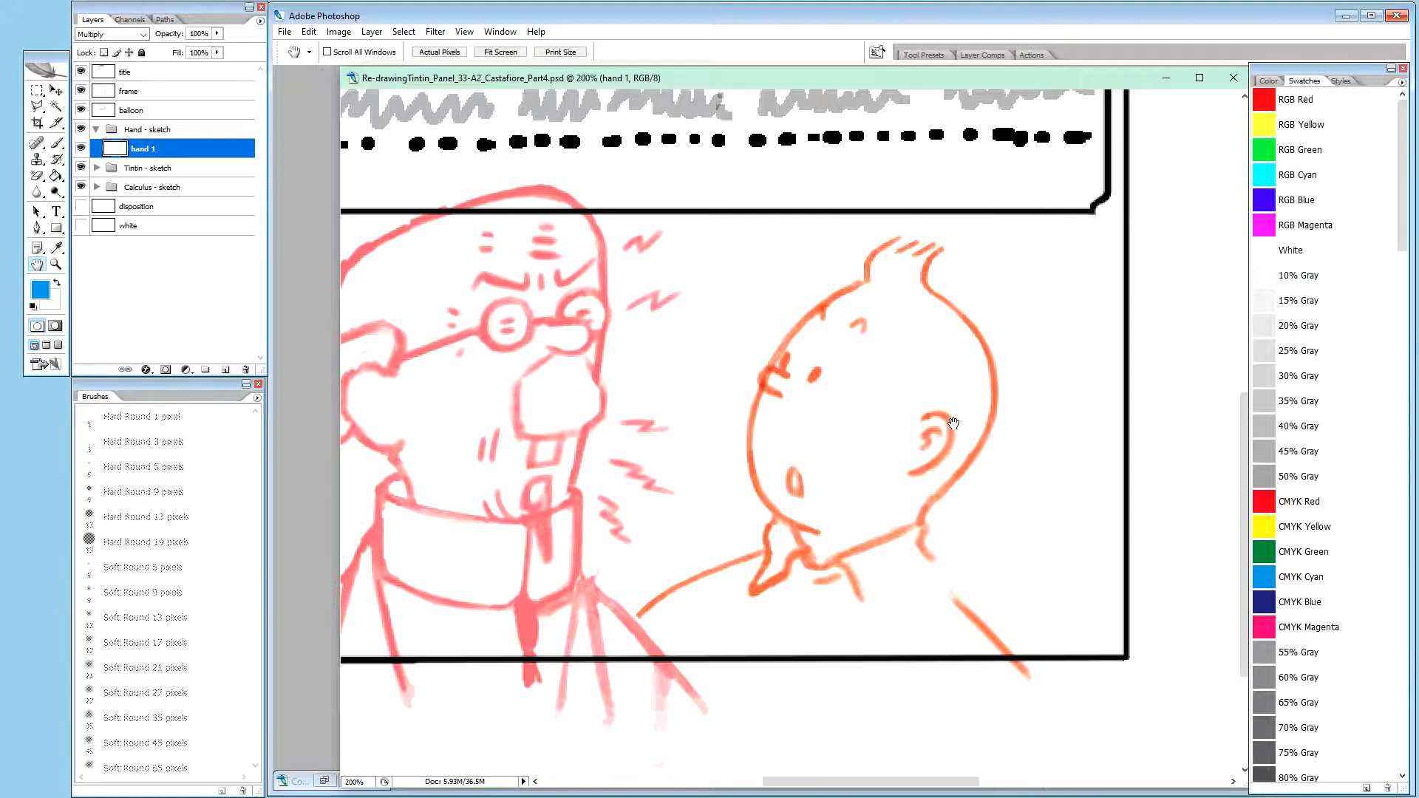
{"action": "key", "text": "m"}
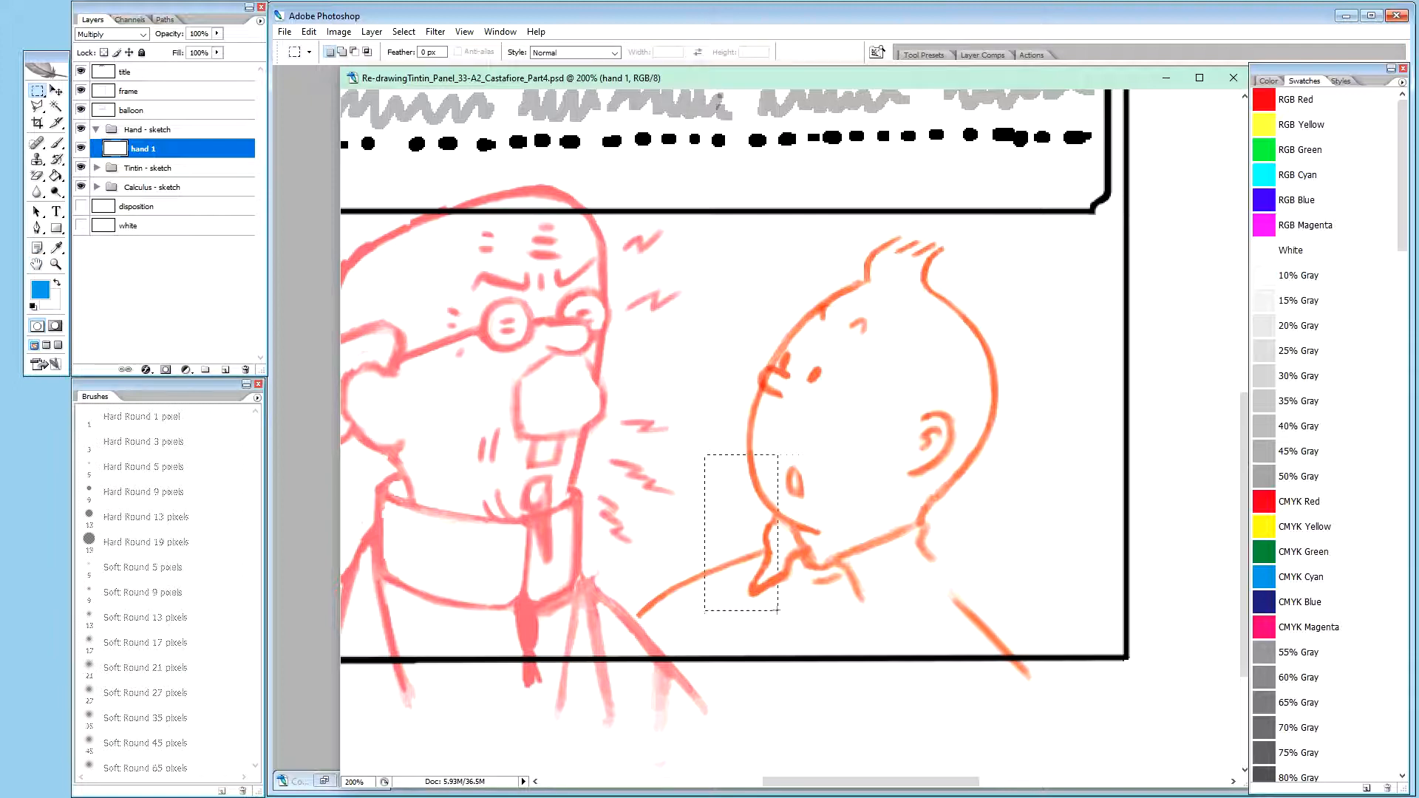
{"action": "left_click_drag", "start_coordinate": [777, 610], "coordinate": [1145, 739]}
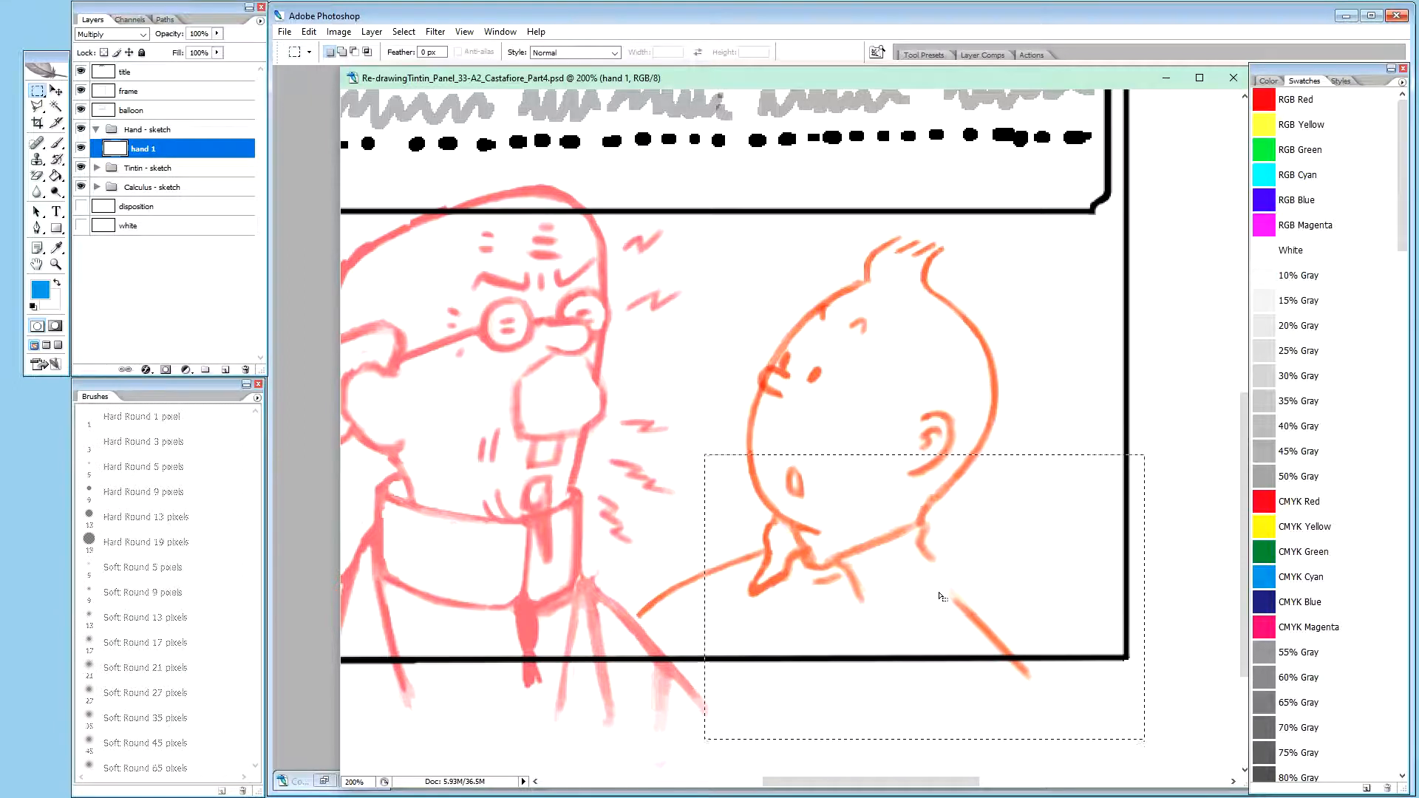
{"action": "mouse_move", "coordinate": [928, 589]}
{"action": "left_mouse_down"}
{"action": "mouse_move", "coordinate": [871, 549]}
{"action": "mouse_move", "coordinate": [887, 568]}
{"action": "left_mouse_up"}
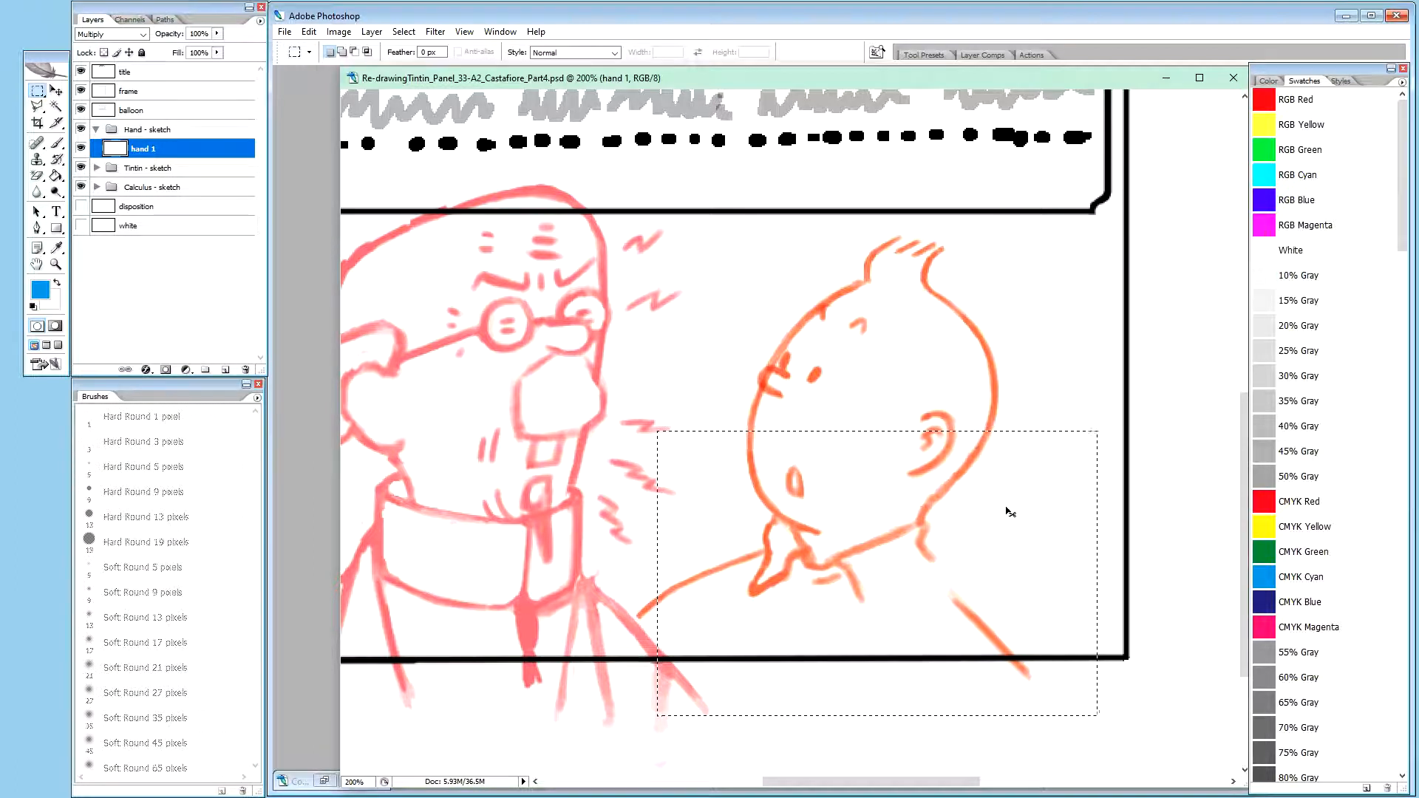
{"action": "key", "text": "ctrl+c"}
{"action": "key", "text": "ctrl+v"}
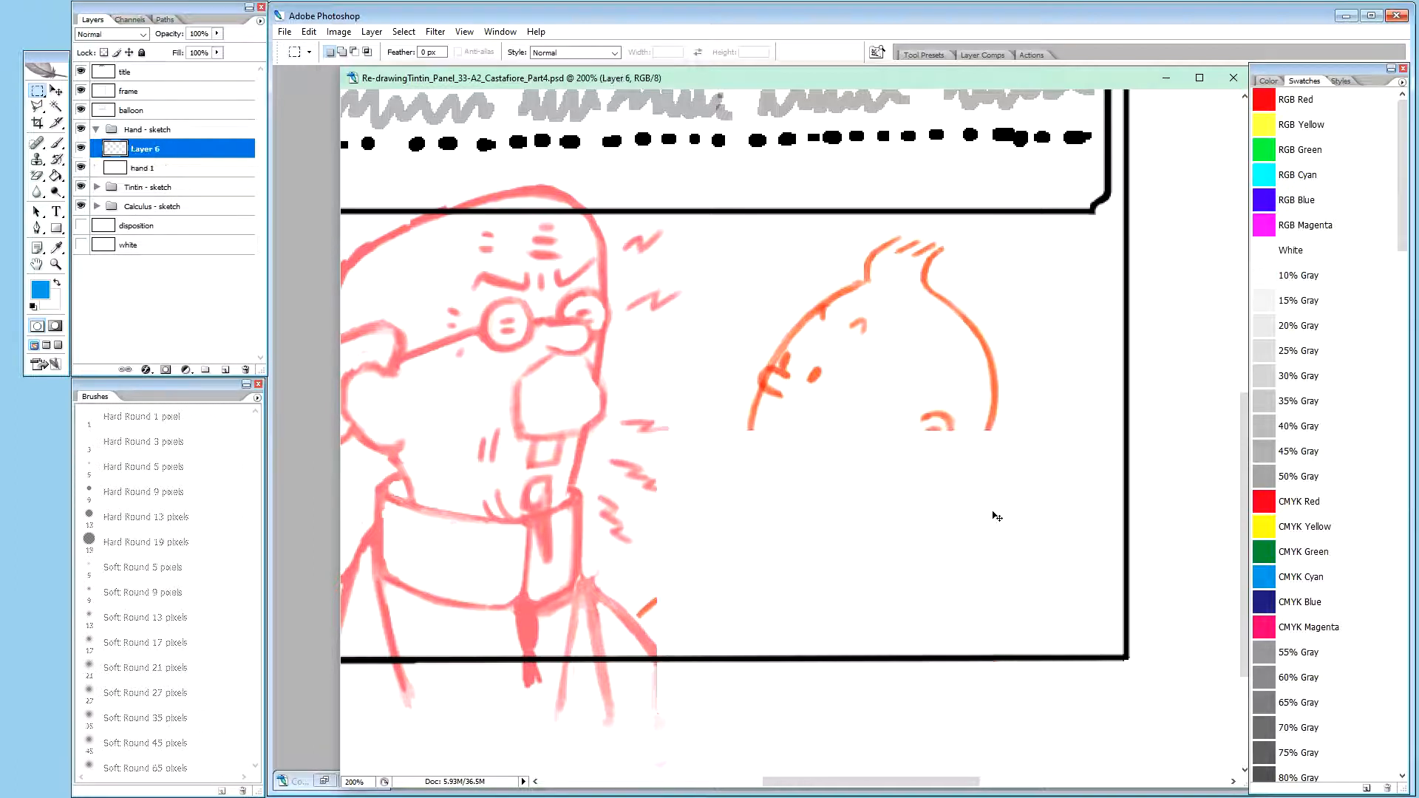
Rename the pasted layer "hand 1" and delete the original full-size hand 1 layer
{"action": "double_click", "coordinate": [145, 169]}
{"action": "key", "text": "ctrl+c"}
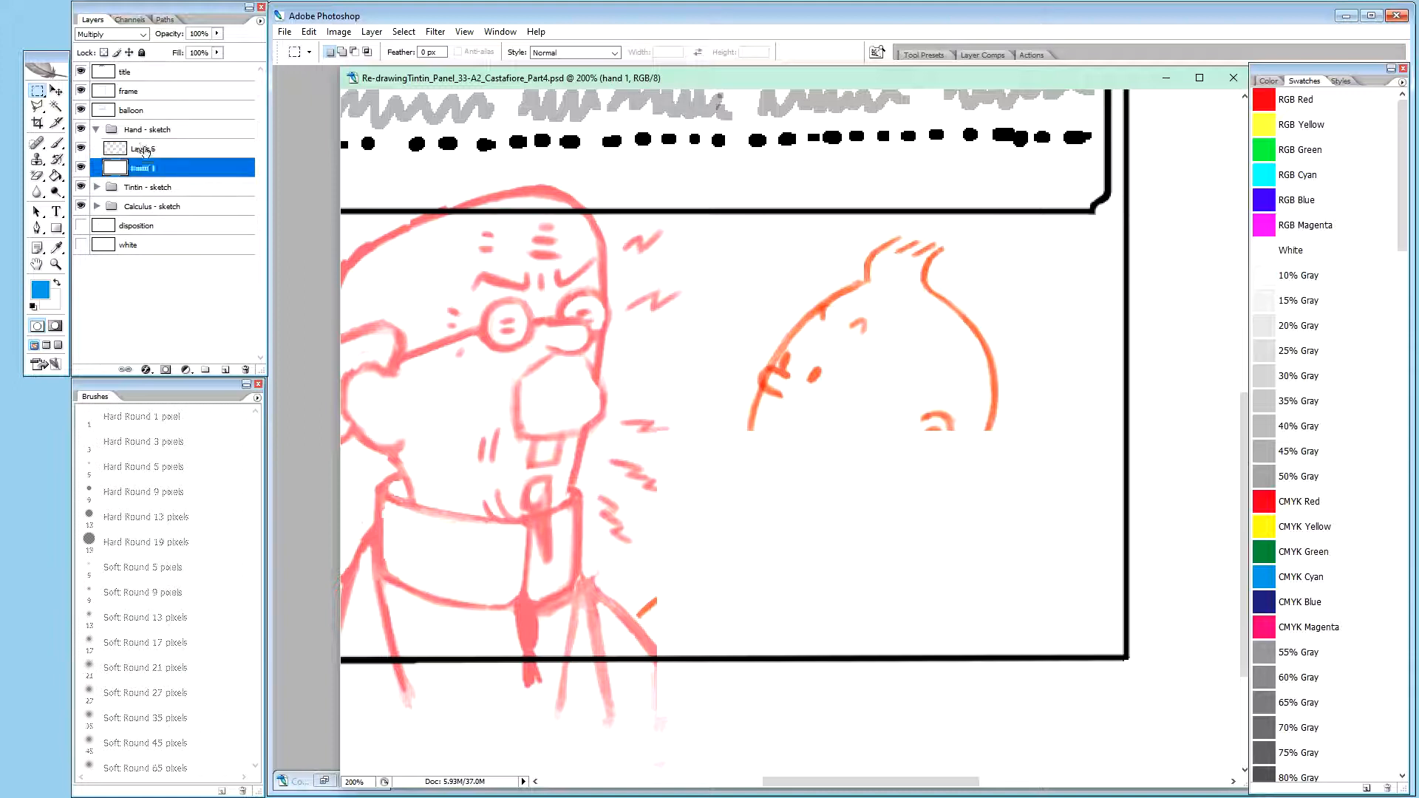
{"action": "double_click", "coordinate": [144, 149]}
{"action": "key", "text": "ctrl+v"}
{"action": "left_click", "coordinate": [150, 166]}
{"action": "key", "text": "Delete"}
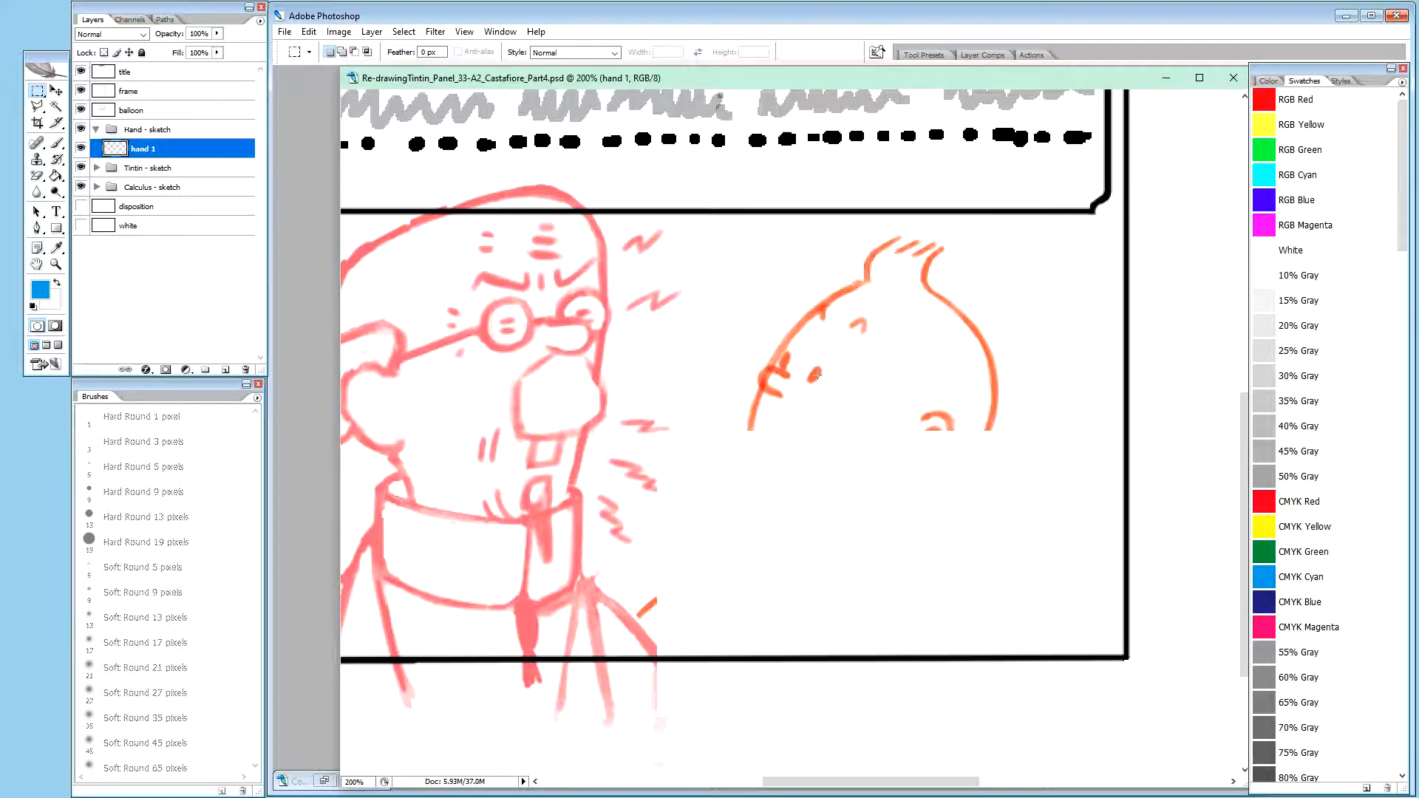
Shift the white hand 1 patch slightly upward and set its blend mode to Multiply
{"action": "key", "text": "v"}
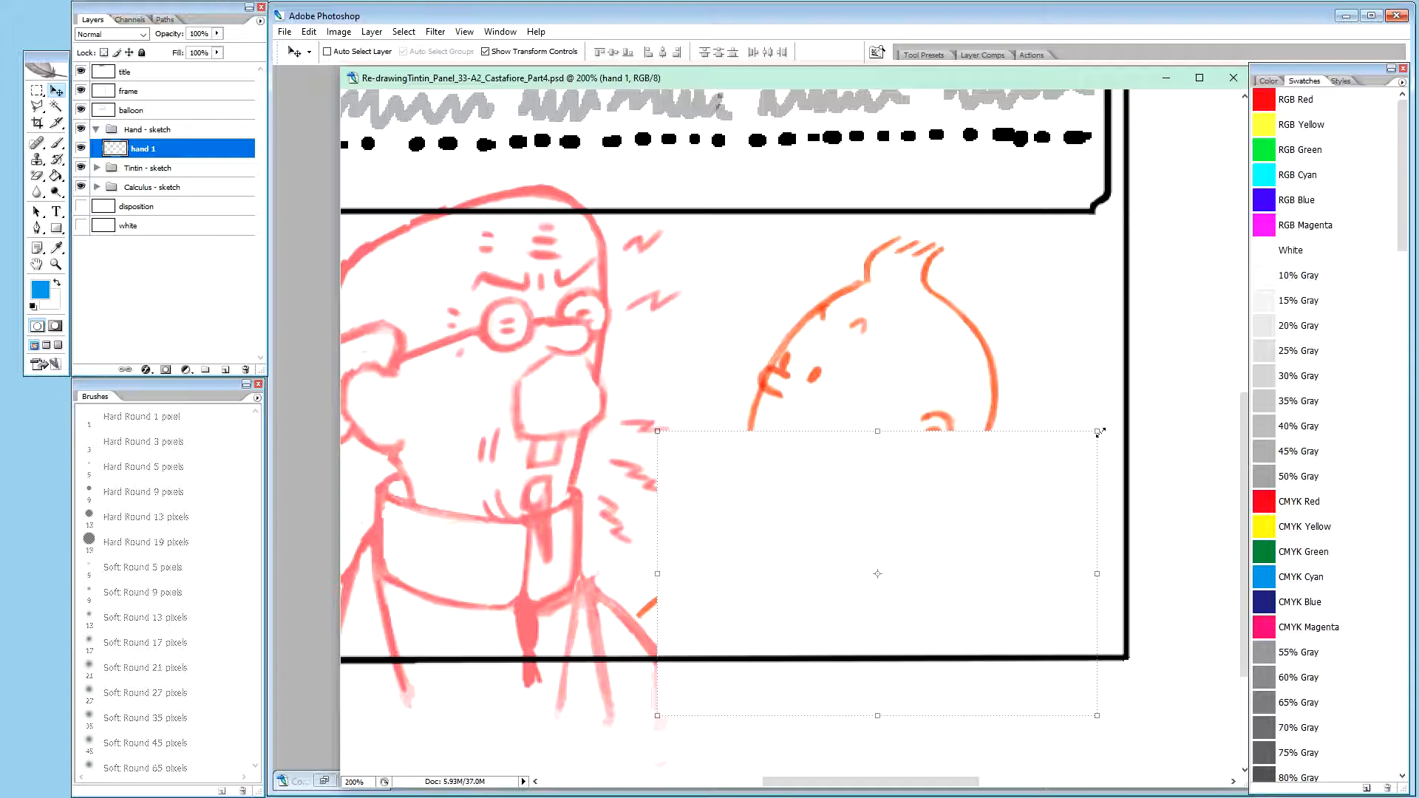
{"action": "mouse_move", "coordinate": [1011, 540]}
{"action": "left_mouse_down"}
{"action": "mouse_move", "coordinate": [1009, 511]}
{"action": "mouse_move", "coordinate": [1010, 525]}
{"action": "left_mouse_up"}
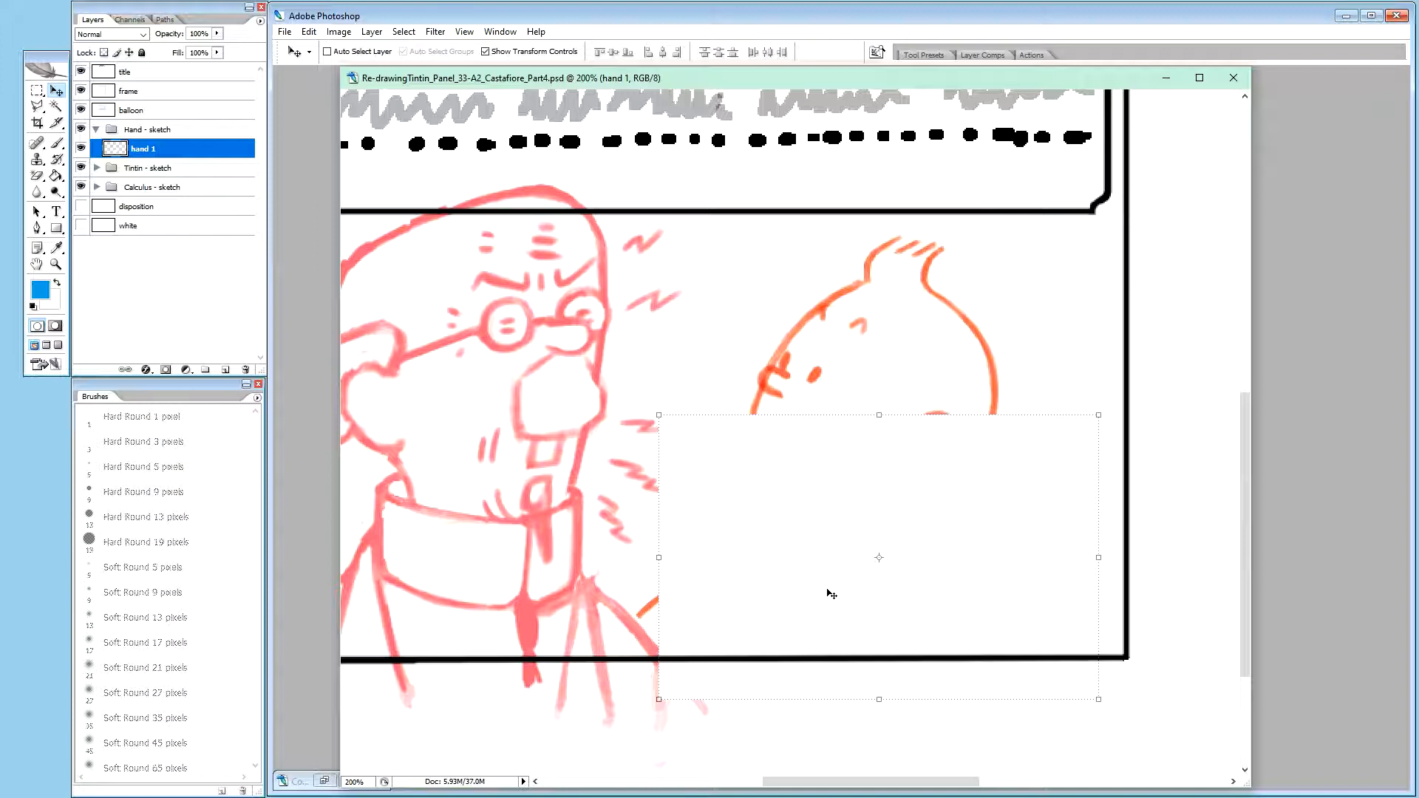
{"action": "key", "text": "shift+alt+m"}
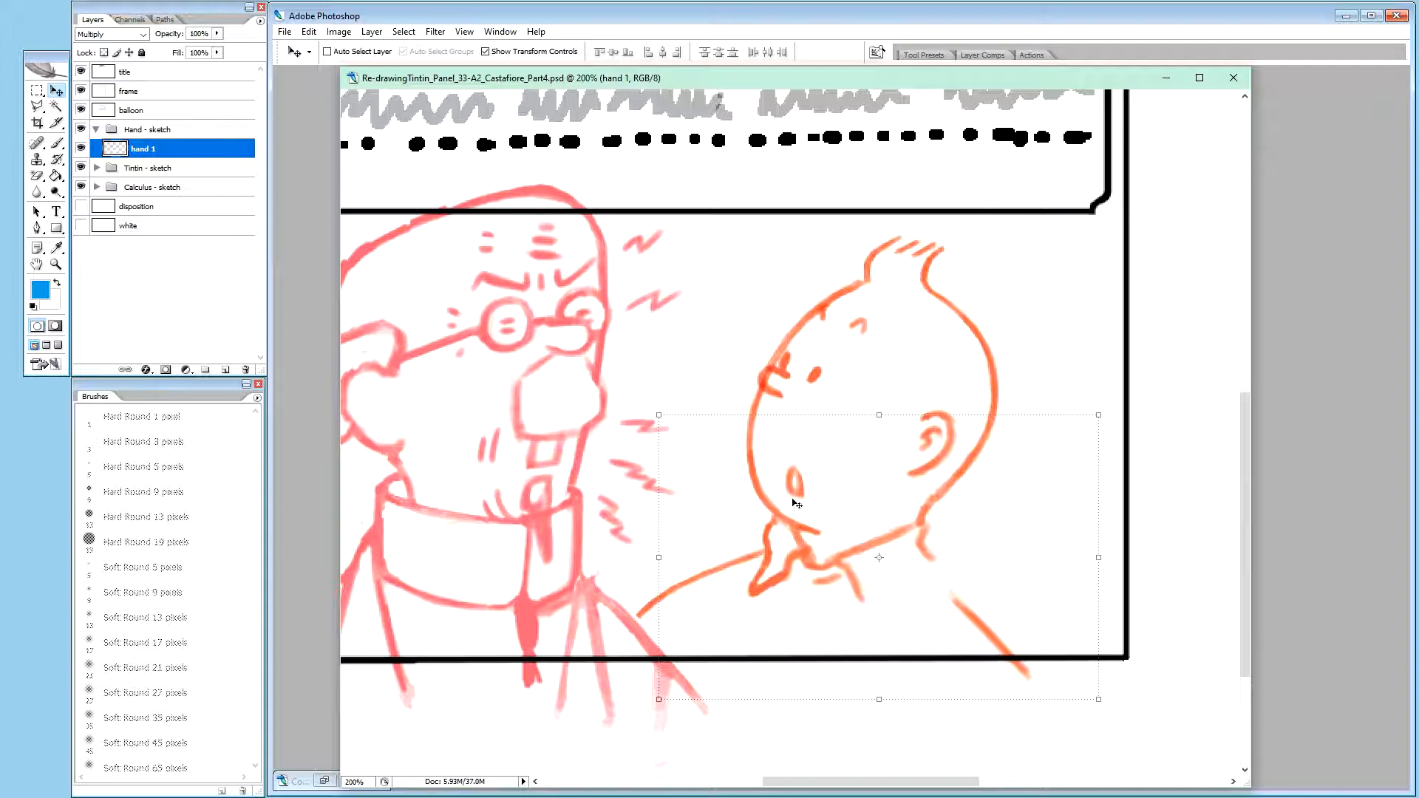
Bring the swatches back beside the Part4 window, pick Light Red as the foreground colour and activate the Brush tool
{"action": "left_click_drag", "start_coordinate": [675, 79], "coordinate": [656, 80]}
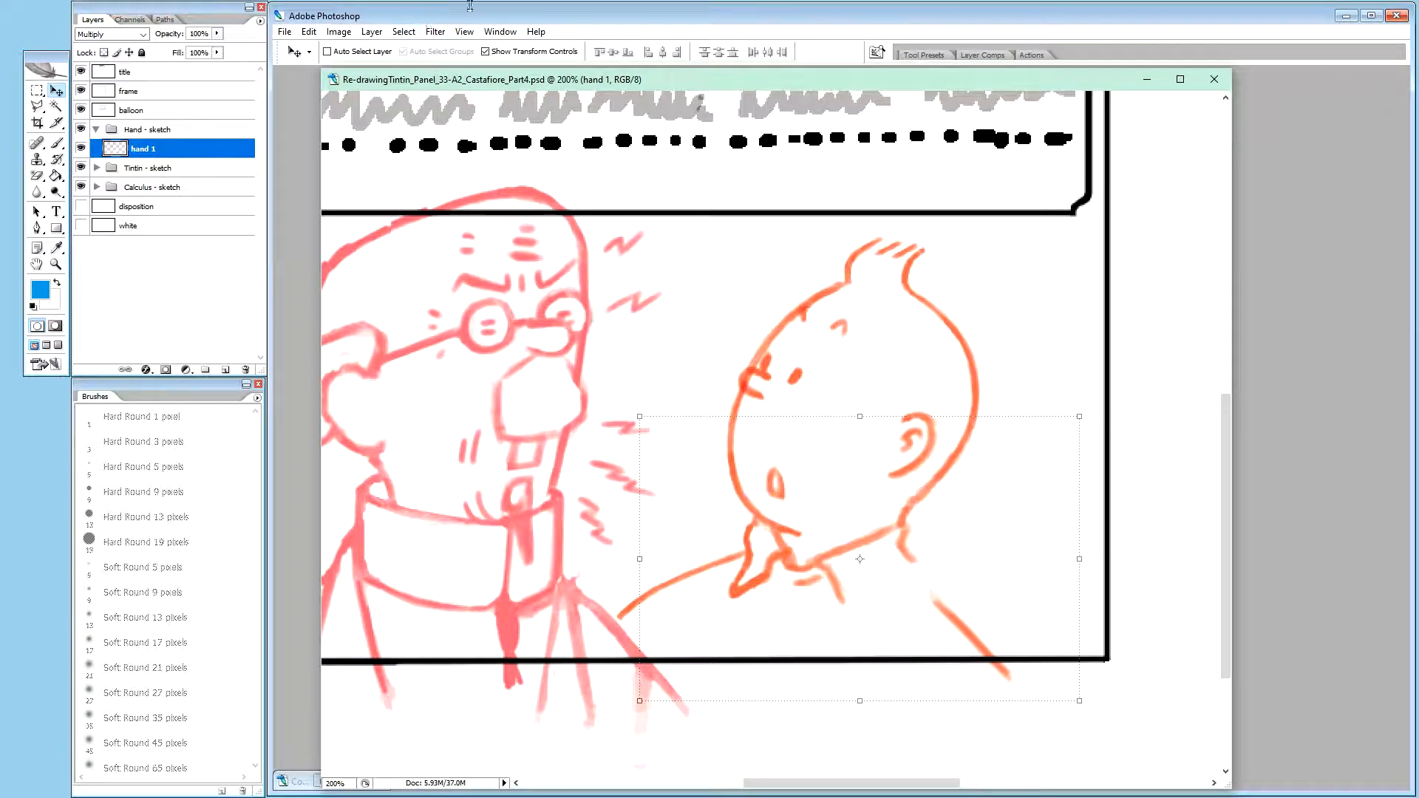
{"action": "left_click", "coordinate": [487, 32]}
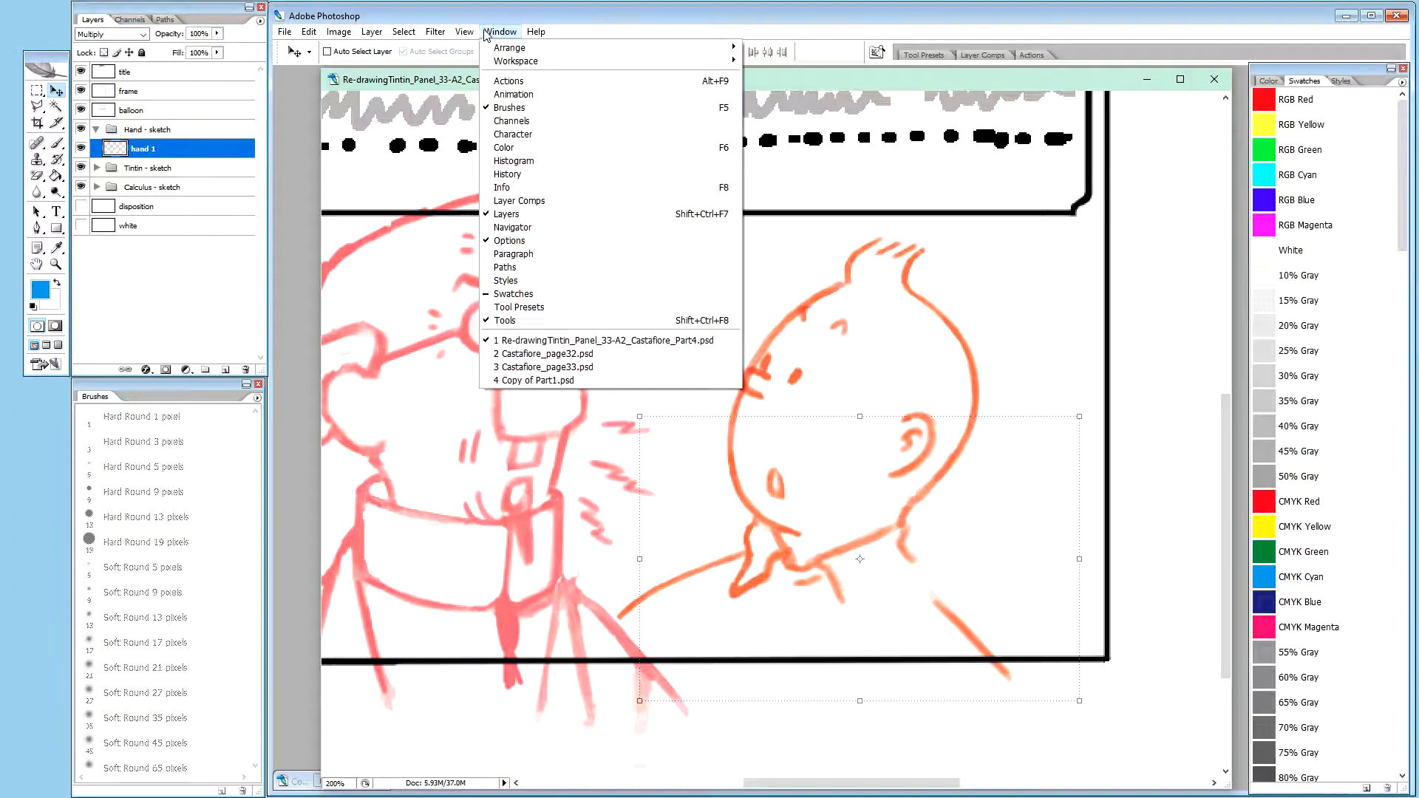
{"action": "left_click", "coordinate": [492, 31]}
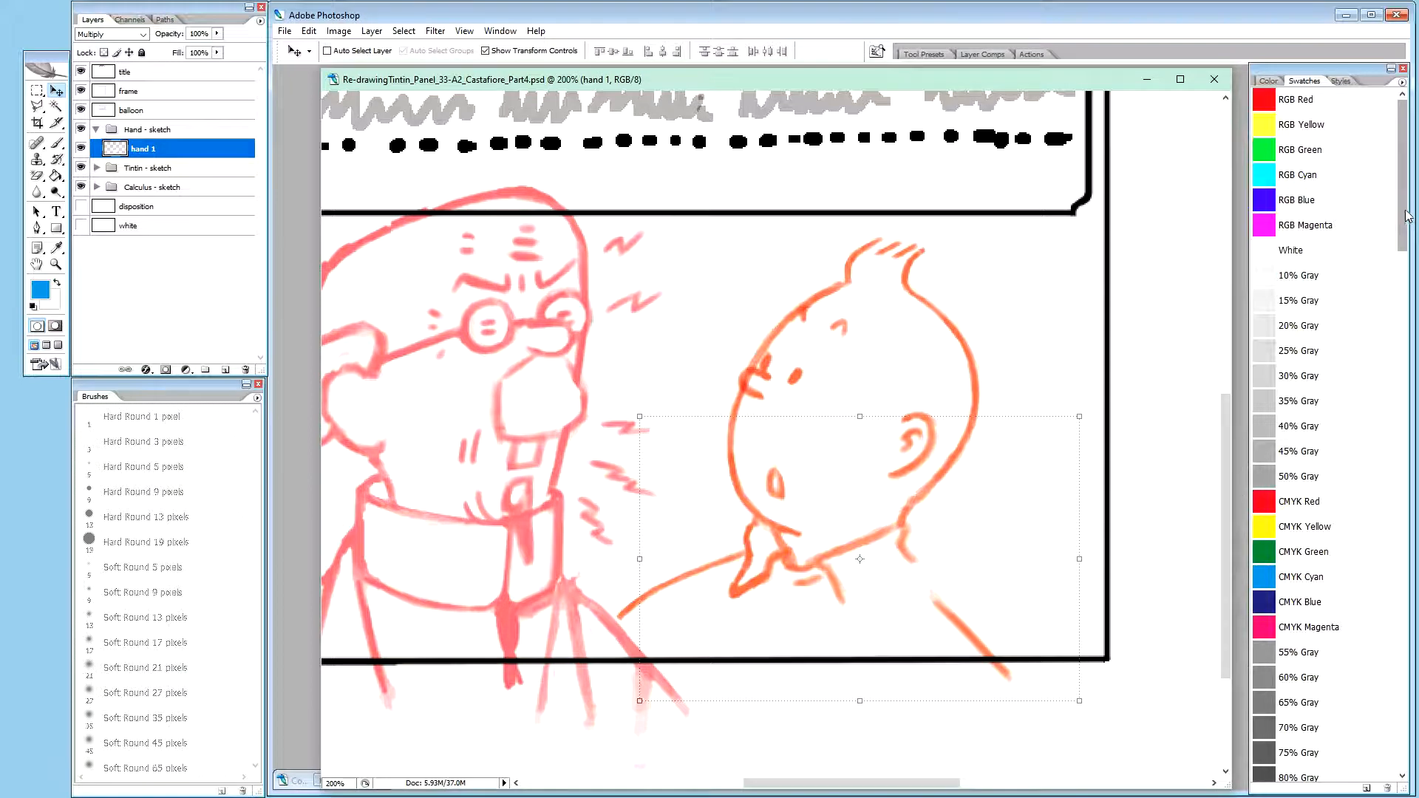
{"action": "left_click_drag", "start_coordinate": [1403, 218], "coordinate": [1389, 415]}
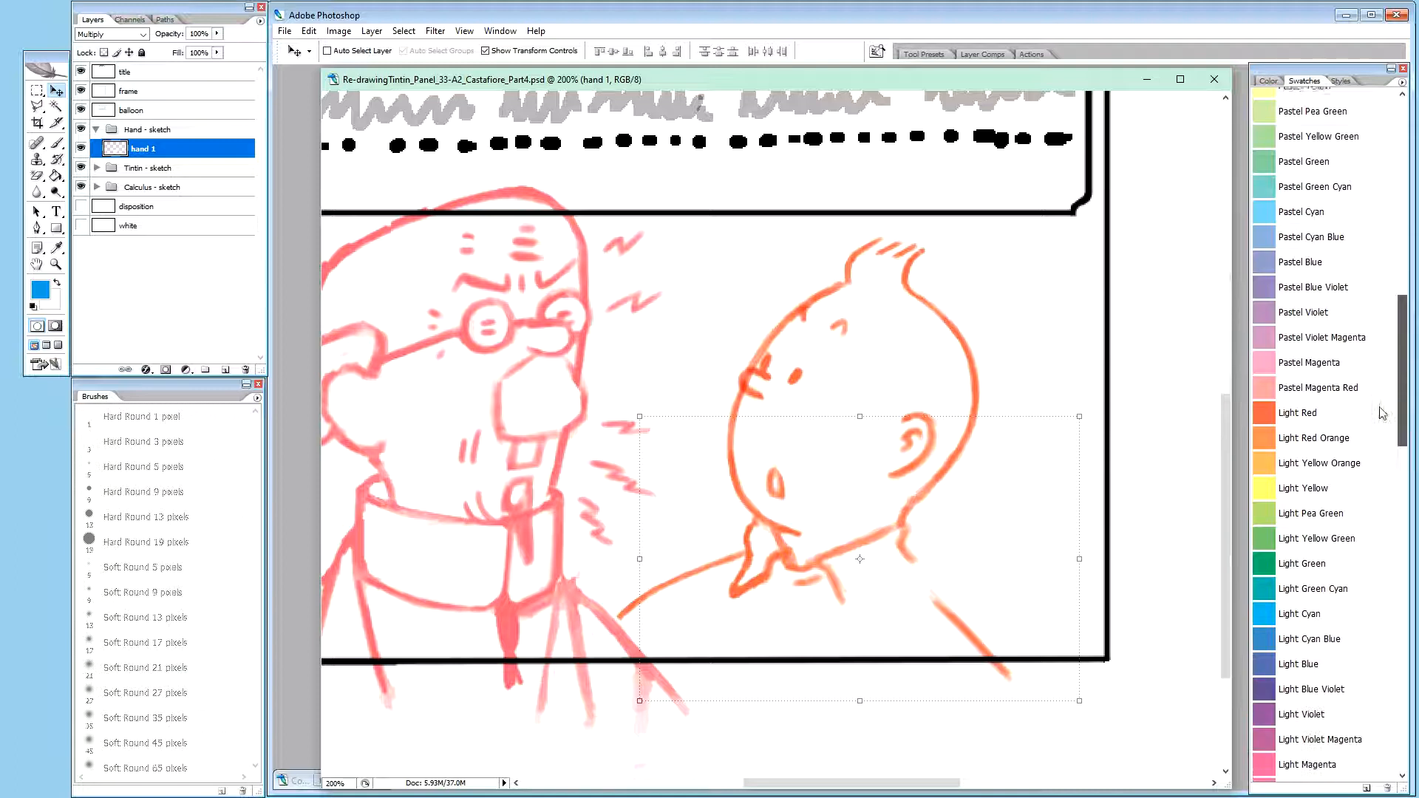
{"action": "left_click", "coordinate": [1293, 412]}
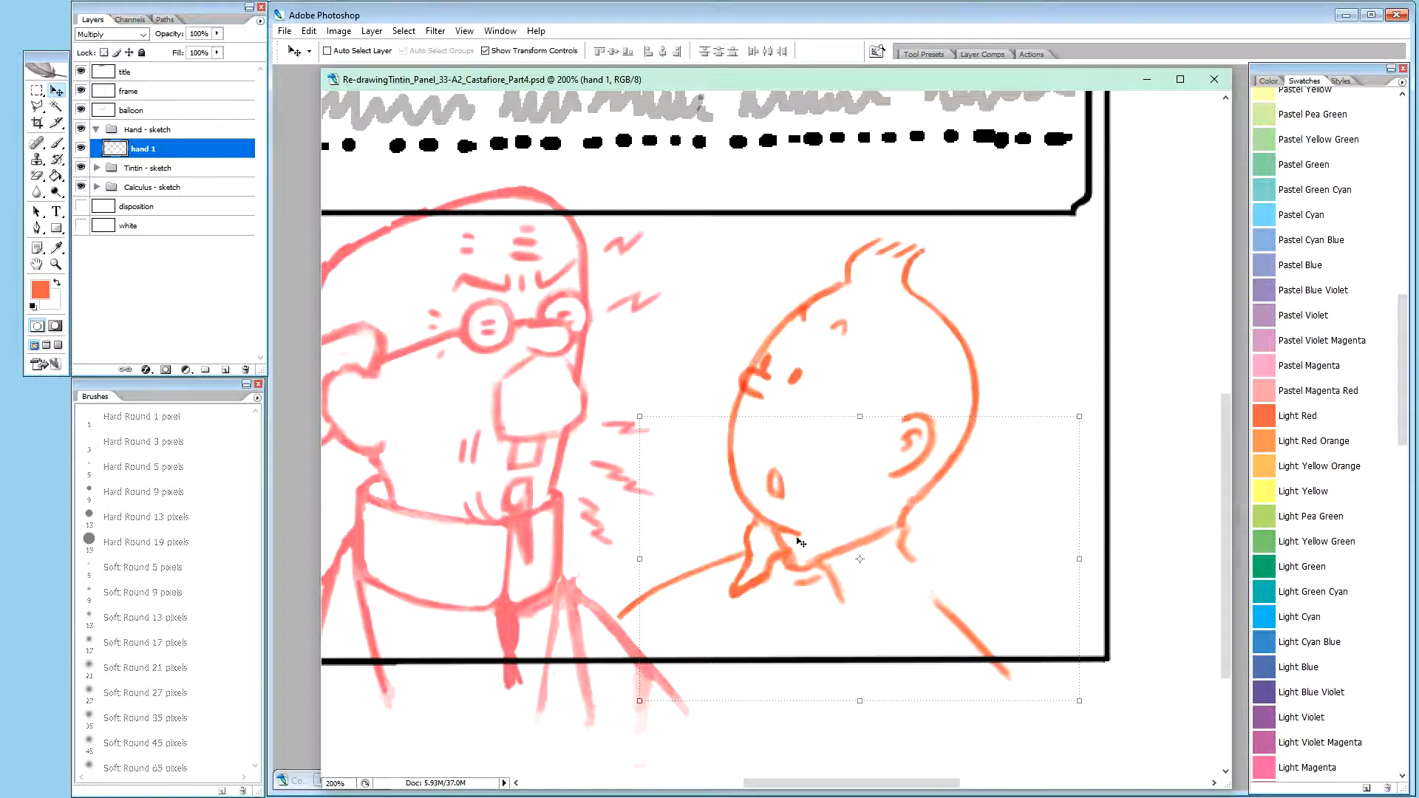
{"action": "key", "text": "b"}
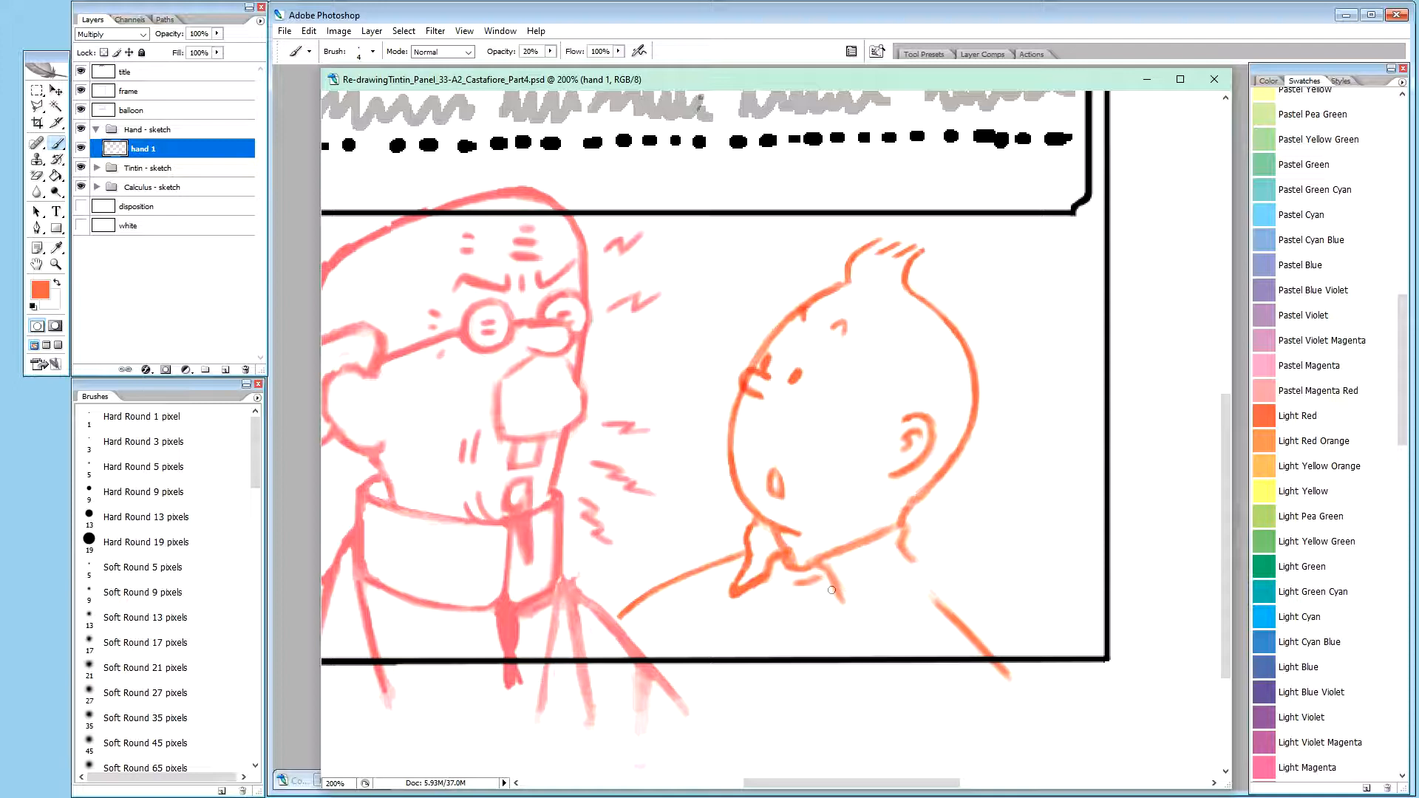
Try a Light Red brush stroke on the hand 1 layer just below Tintin's collar
{"action": "left_click_drag", "start_coordinate": [835, 586], "coordinate": [836, 590]}
{"action": "key", "text": "ctrl+Tab"}
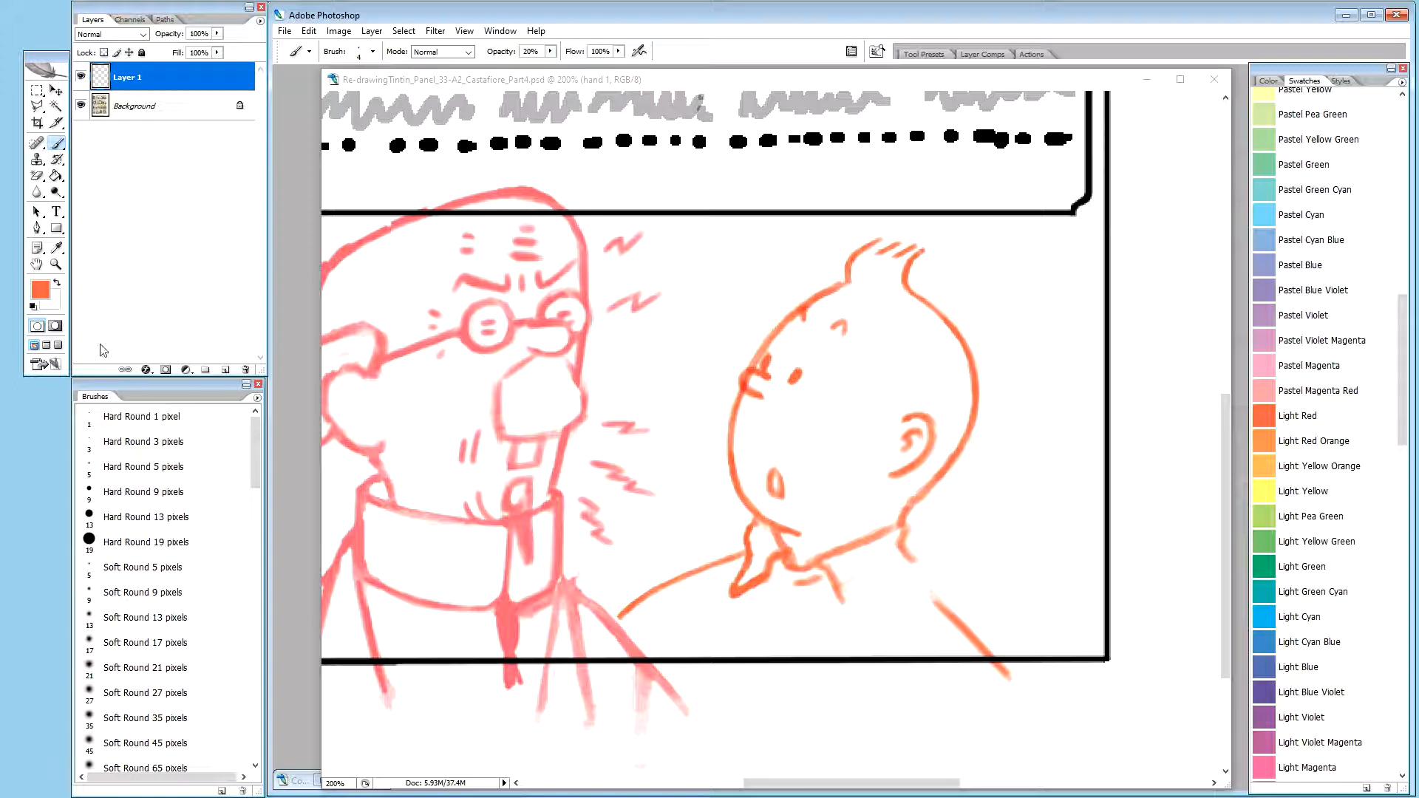
{"action": "left_click", "coordinate": [481, 79]}
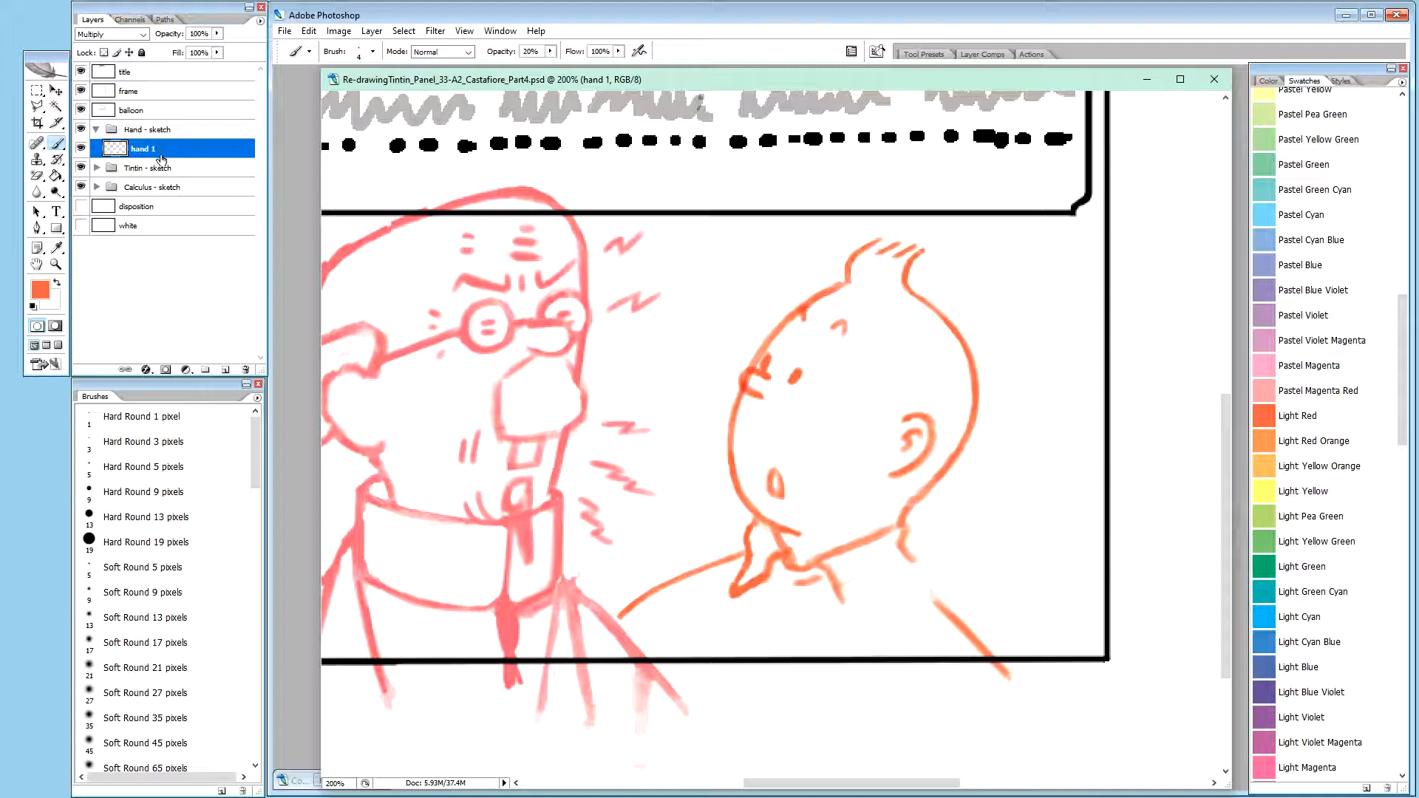
Duplicate the white layer above hand 1 as a visible layer named "ruler / grid" and set it to Multiply
{"action": "left_click", "coordinate": [152, 228]}
{"action": "left_click_drag", "start_coordinate": [152, 229], "coordinate": [145, 151]}
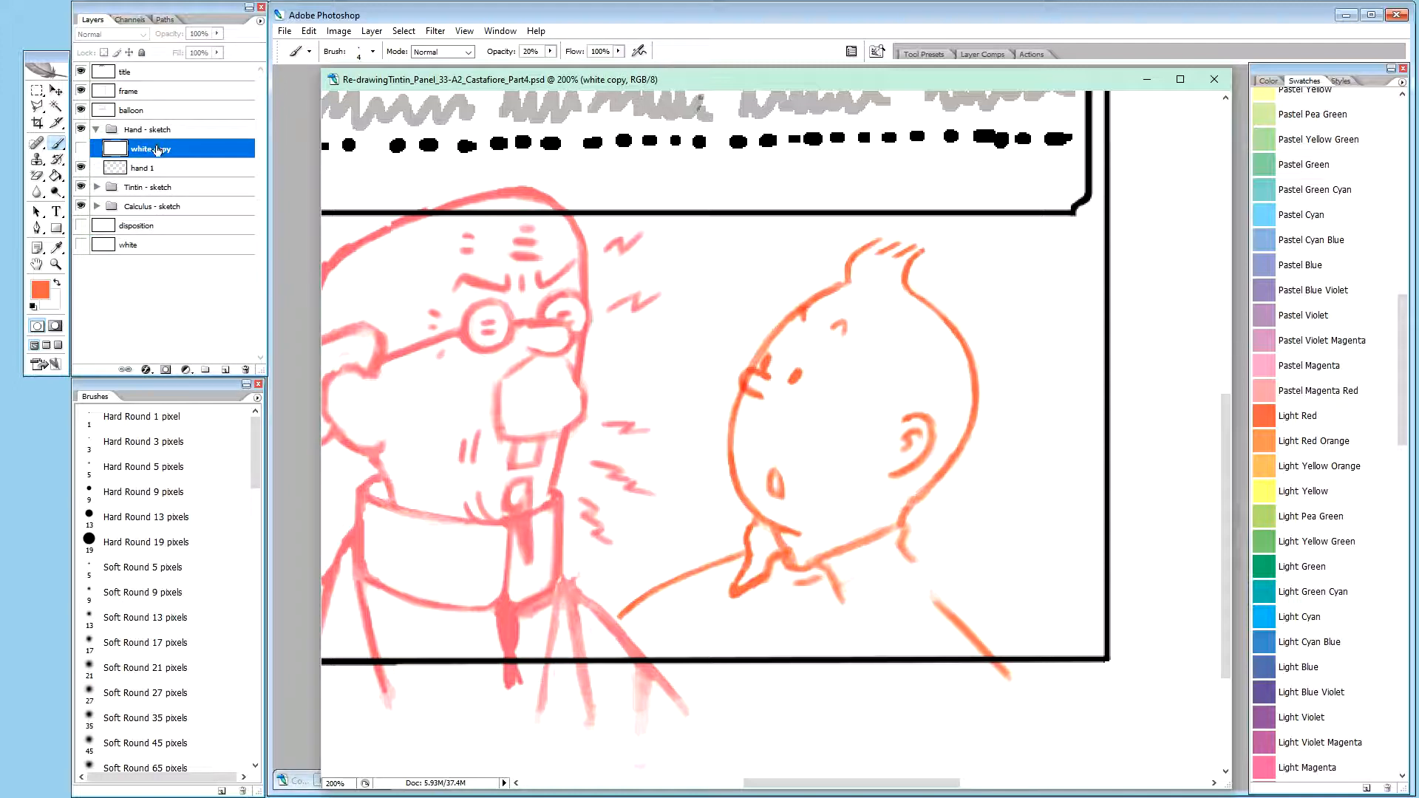
{"action": "double_click", "coordinate": [145, 151]}
{"action": "type", "text": "ruler / grid"}
{"action": "key", "text": "Return"}
{"action": "left_click", "coordinate": [80, 152]}
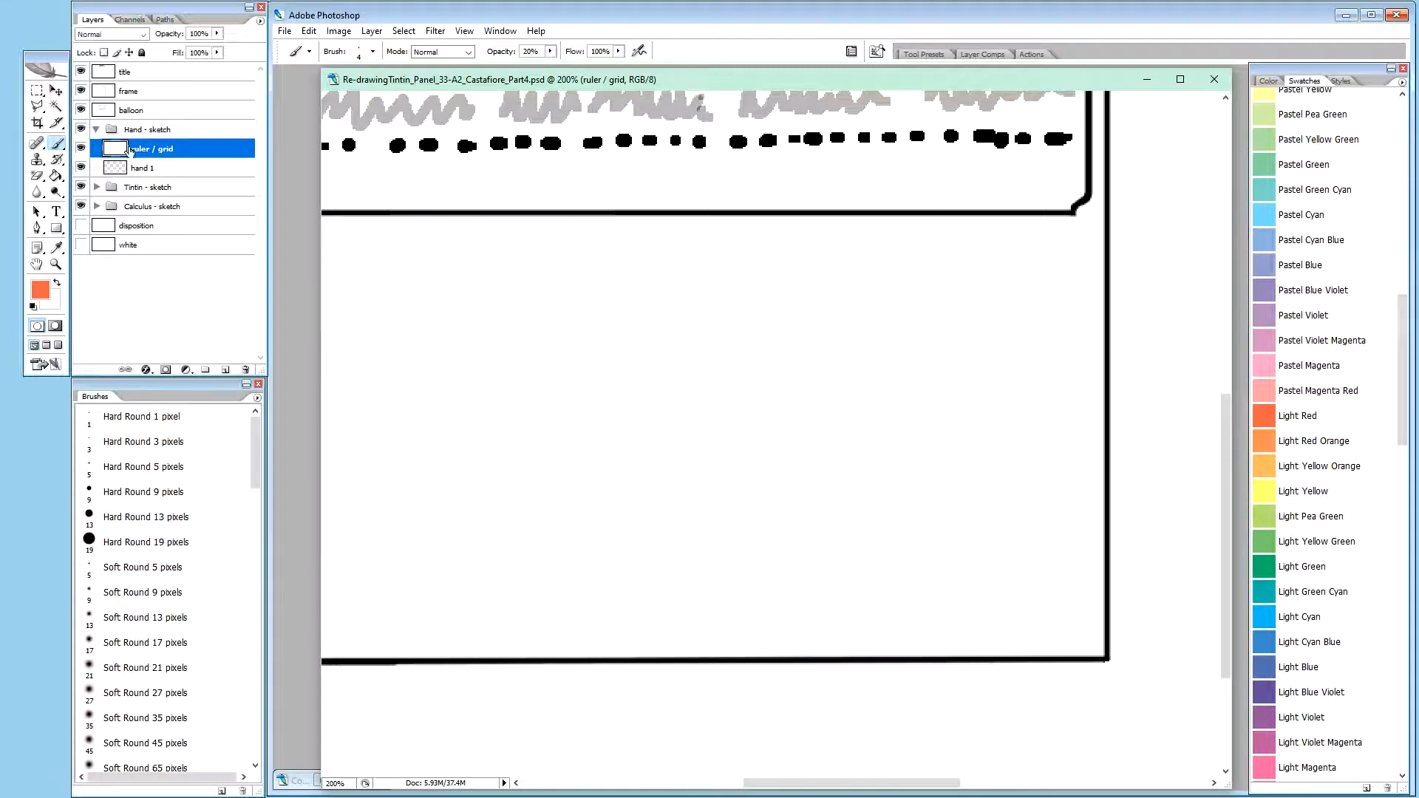
{"action": "key", "text": "shift+alt+m"}
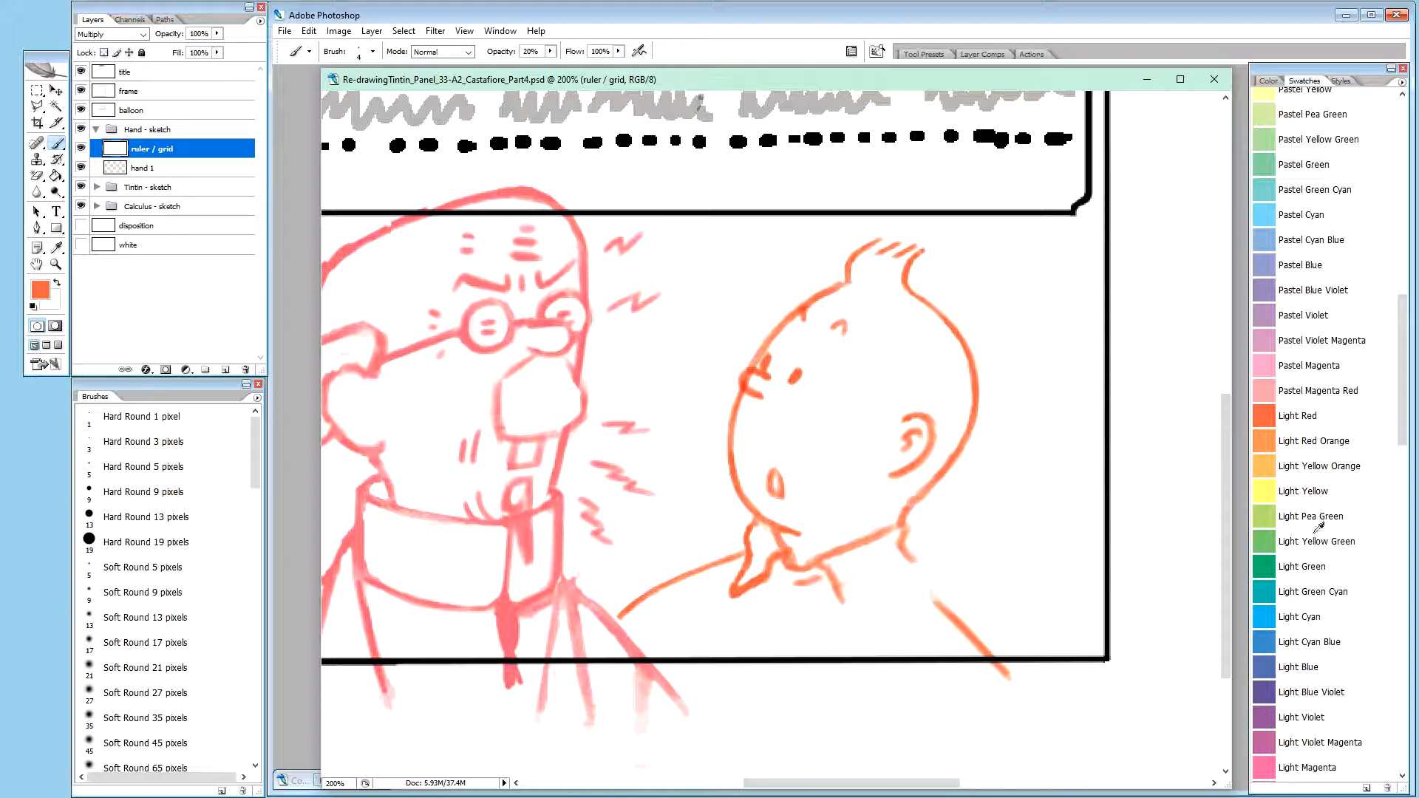
On the ruler / grid layer, sketch Light Green guide lines for the hand's outline and the wrist below Tintin's head
{"action": "left_click", "coordinate": [1311, 563]}
{"action": "mouse_move", "coordinate": [779, 593]}
{"action": "left_mouse_down"}
{"action": "mouse_move", "coordinate": [940, 517]}
{"action": "mouse_move", "coordinate": [800, 583]}
{"action": "mouse_move", "coordinate": [896, 540]}
{"action": "left_mouse_up"}
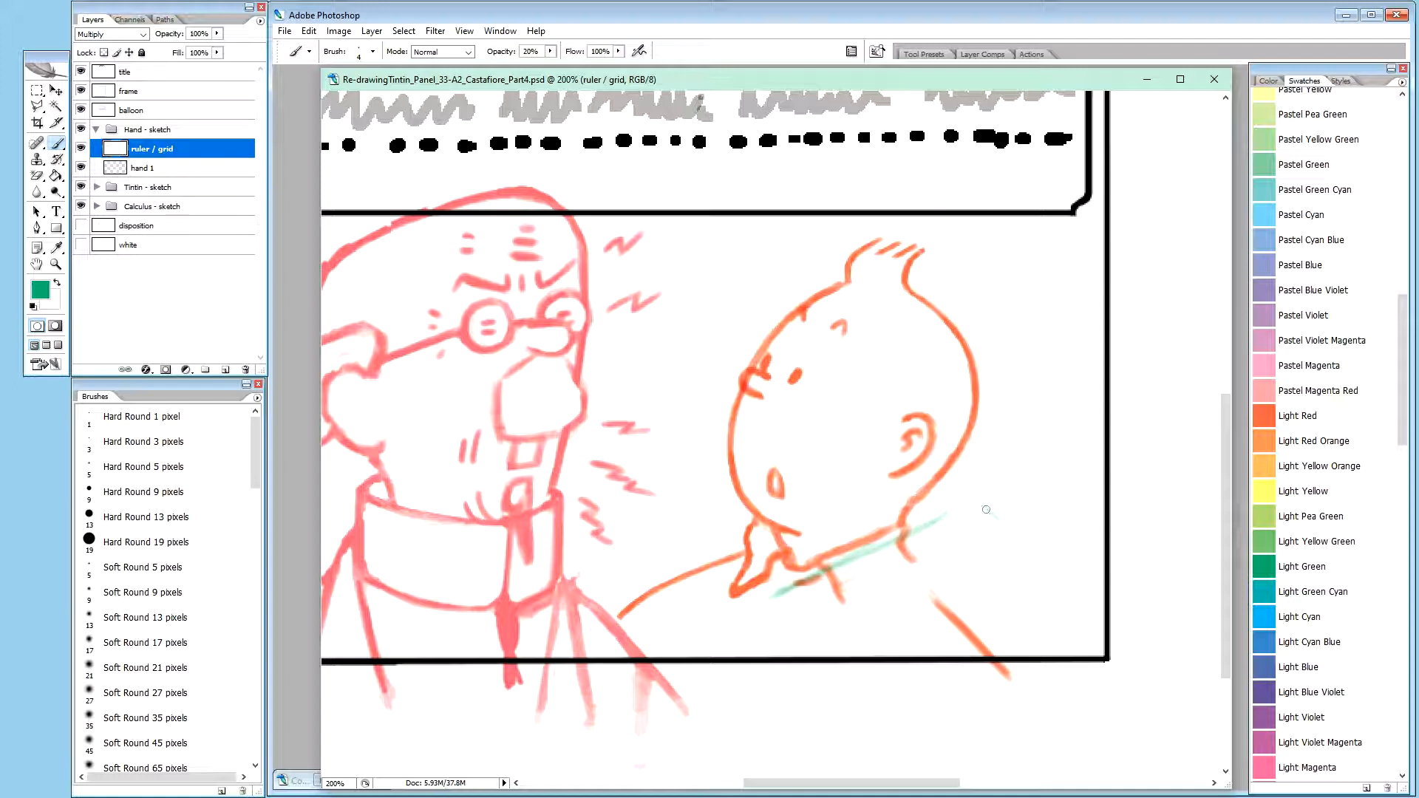
{"action": "mouse_move", "coordinate": [982, 503]}
{"action": "left_mouse_down"}
{"action": "mouse_move", "coordinate": [1043, 562]}
{"action": "mouse_move", "coordinate": [989, 503]}
{"action": "mouse_move", "coordinate": [990, 588]}
{"action": "mouse_move", "coordinate": [1028, 523]}
{"action": "mouse_move", "coordinate": [1002, 578]}
{"action": "mouse_move", "coordinate": [888, 687]}
{"action": "left_mouse_up"}
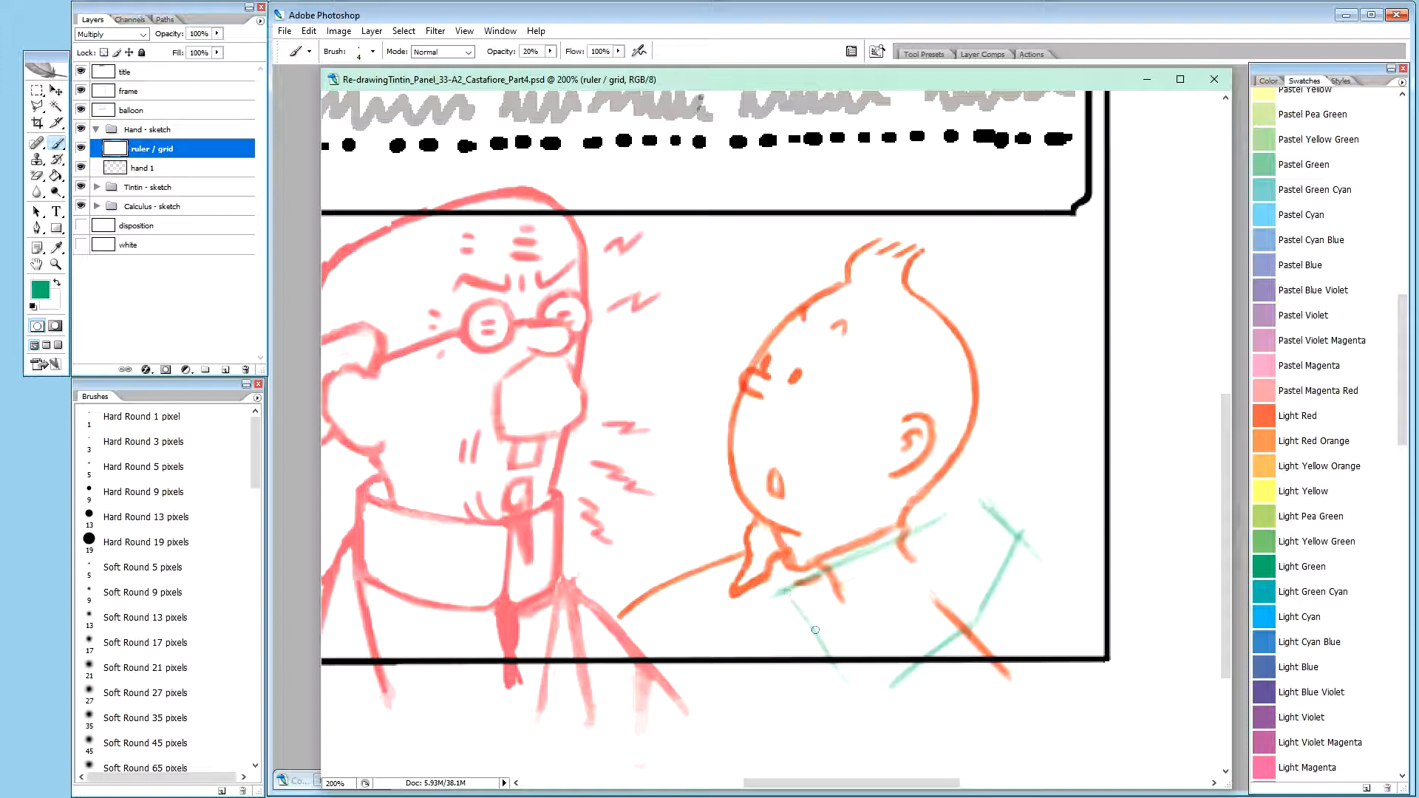
{"action": "left_click_drag", "start_coordinate": [781, 592], "coordinate": [860, 699]}
{"action": "left_click_drag", "start_coordinate": [761, 671], "coordinate": [813, 634]}
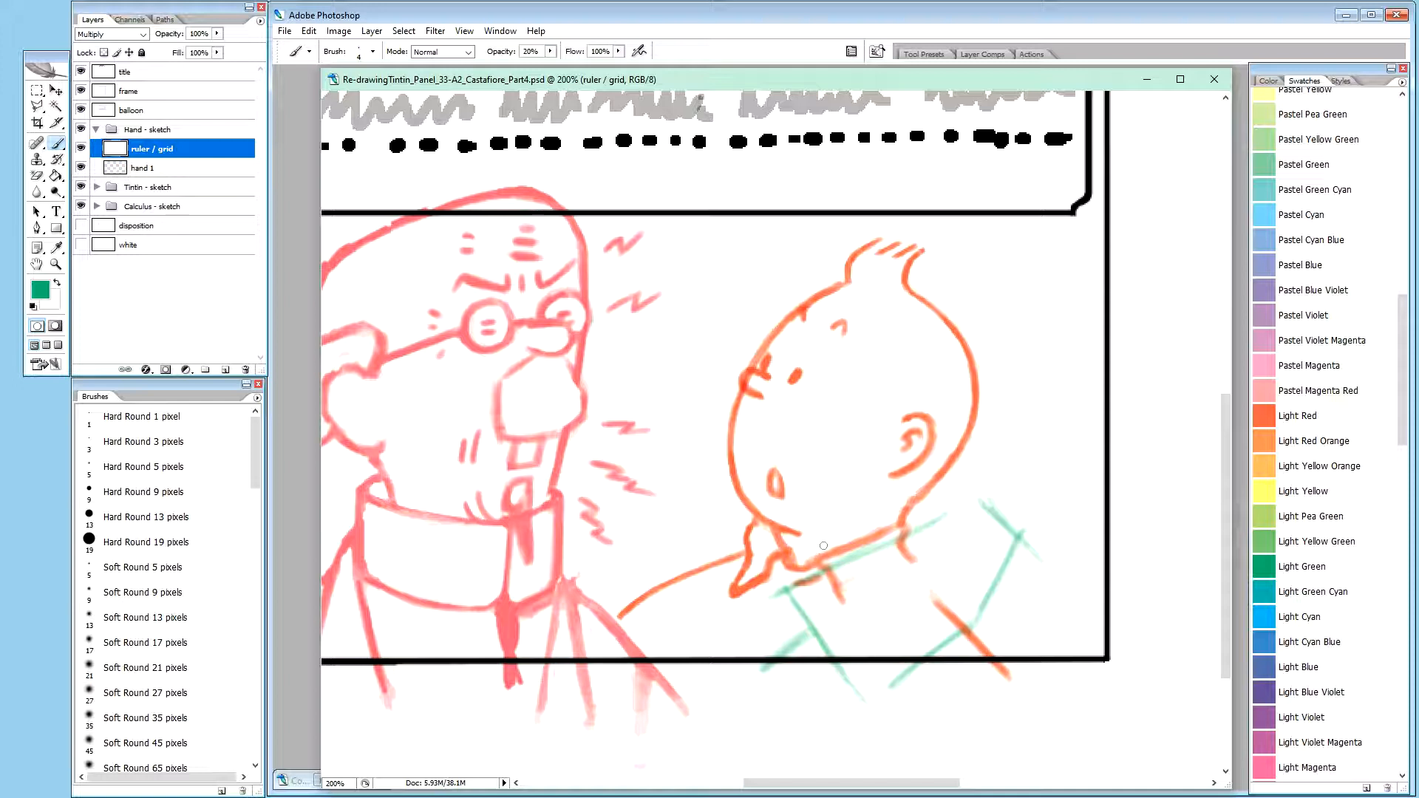
Add green guide strokes for the upright thumb over Tintin's jaw and extend the hand's upper guide line
{"action": "mouse_move", "coordinate": [829, 504]}
{"action": "left_mouse_down"}
{"action": "mouse_move", "coordinate": [850, 490]}
{"action": "mouse_move", "coordinate": [846, 564]}
{"action": "left_mouse_up"}
{"action": "left_click_drag", "start_coordinate": [829, 489], "coordinate": [850, 486]}
{"action": "left_click_drag", "start_coordinate": [925, 531], "coordinate": [965, 499]}
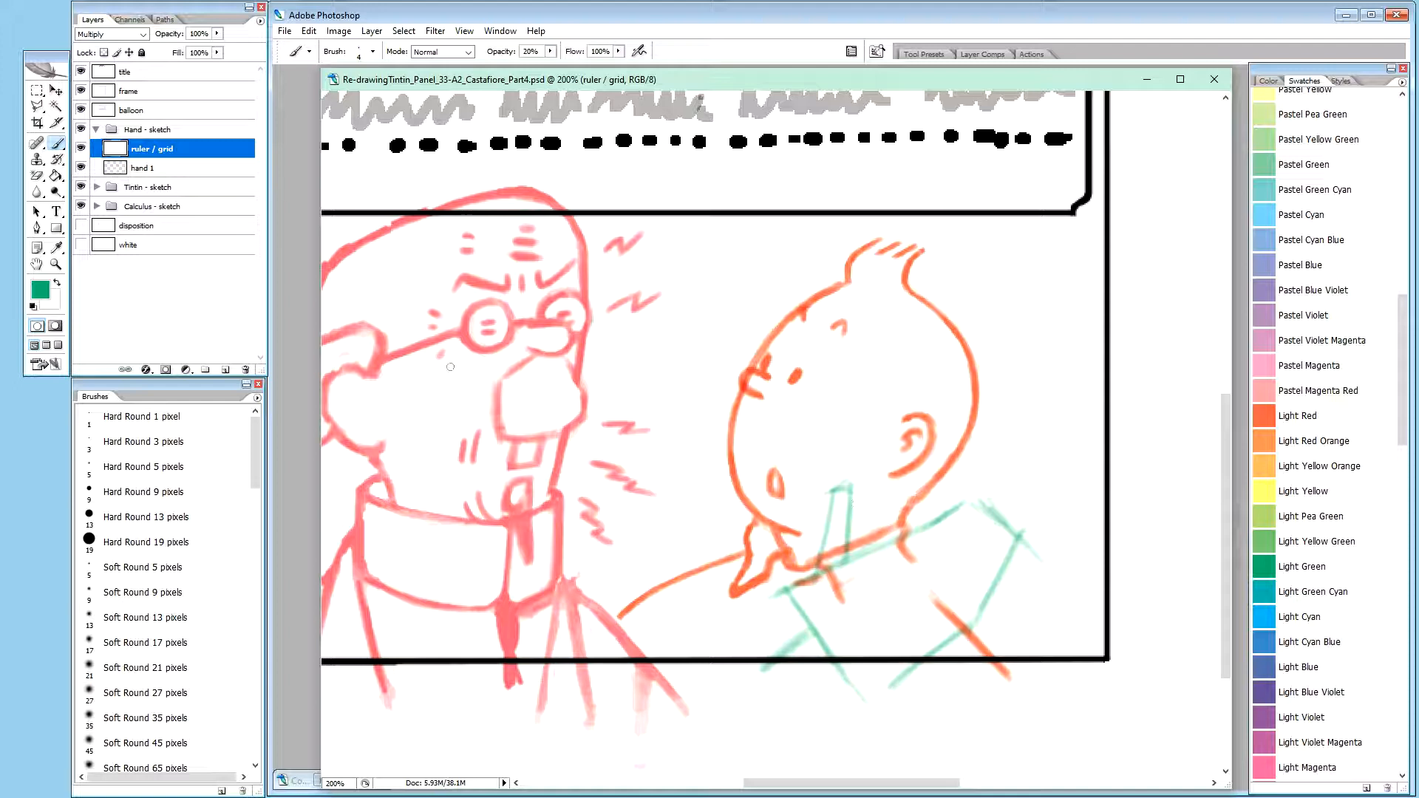
On the hand 1 layer, sketch the index finger's upper edge in Light Red along the green guide
{"action": "left_click", "coordinate": [173, 170]}
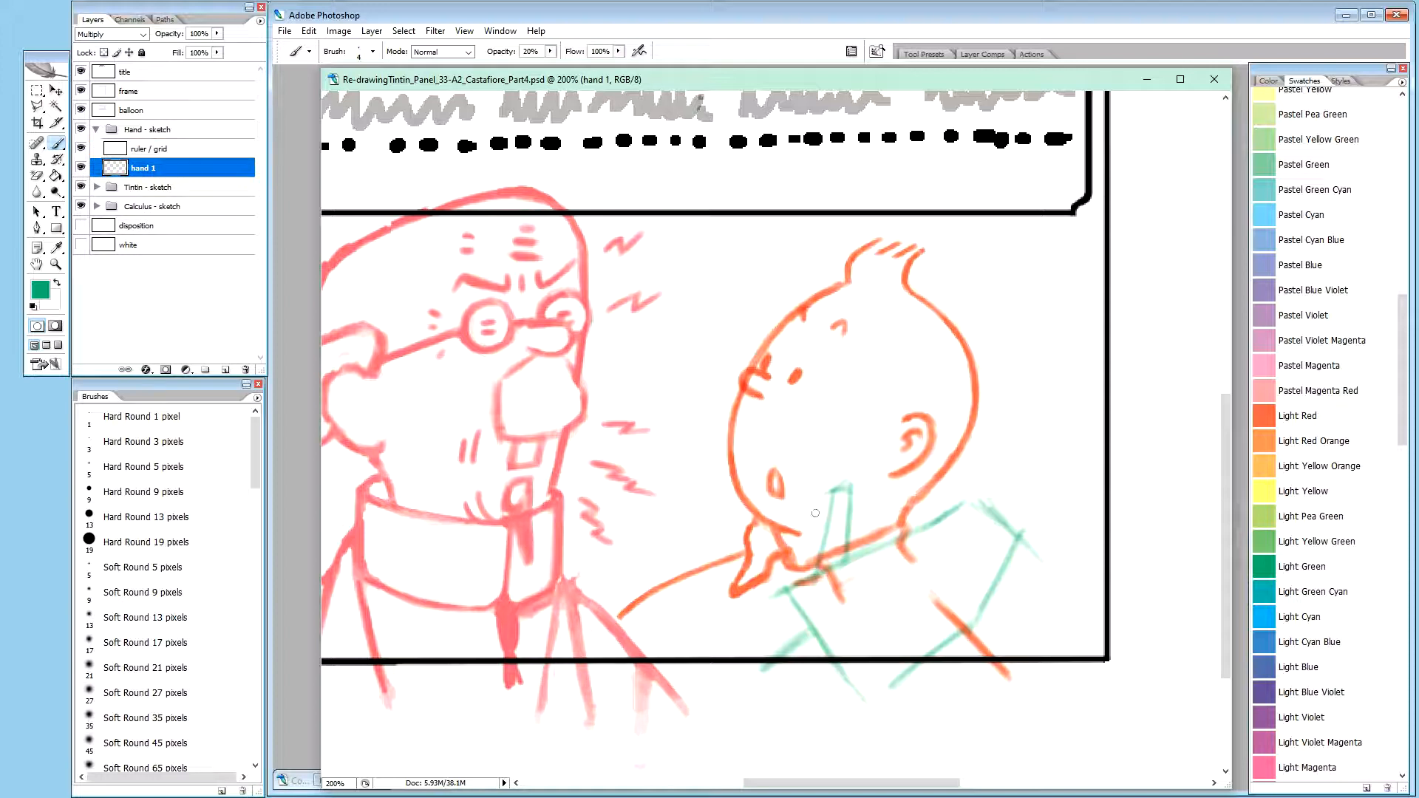
{"action": "left_click", "coordinate": [1273, 416]}
{"action": "left_click_drag", "start_coordinate": [859, 560], "coordinate": [912, 532]}
{"action": "left_click_drag", "start_coordinate": [878, 558], "coordinate": [961, 510]}
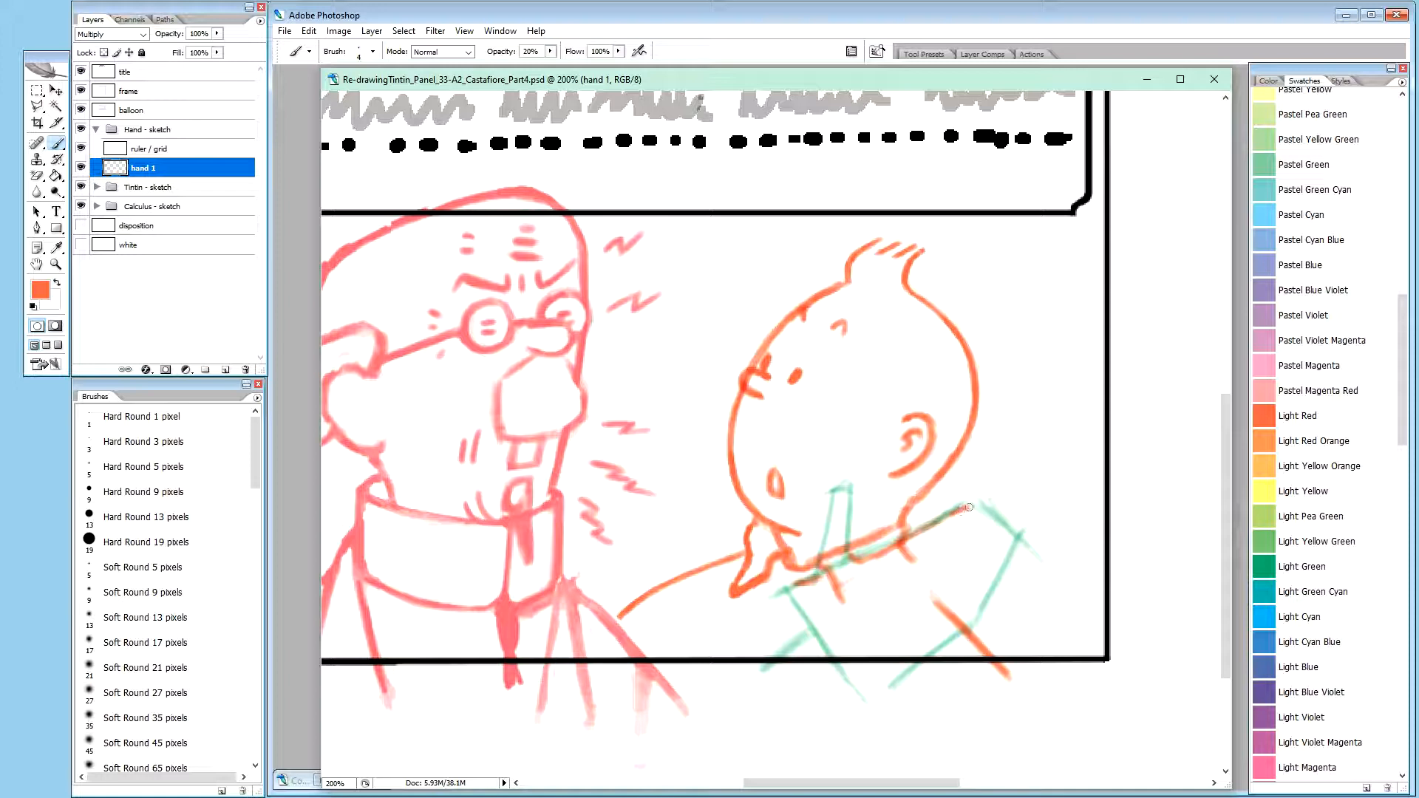
{"action": "left_click_drag", "start_coordinate": [950, 512], "coordinate": [979, 507]}
Sketch the line across the base of the fingers on hand 1 and retouch the index finger's upper edge
{"action": "left_click_drag", "start_coordinate": [900, 568], "coordinate": [931, 625]}
{"action": "left_click_drag", "start_coordinate": [931, 621], "coordinate": [952, 603]}
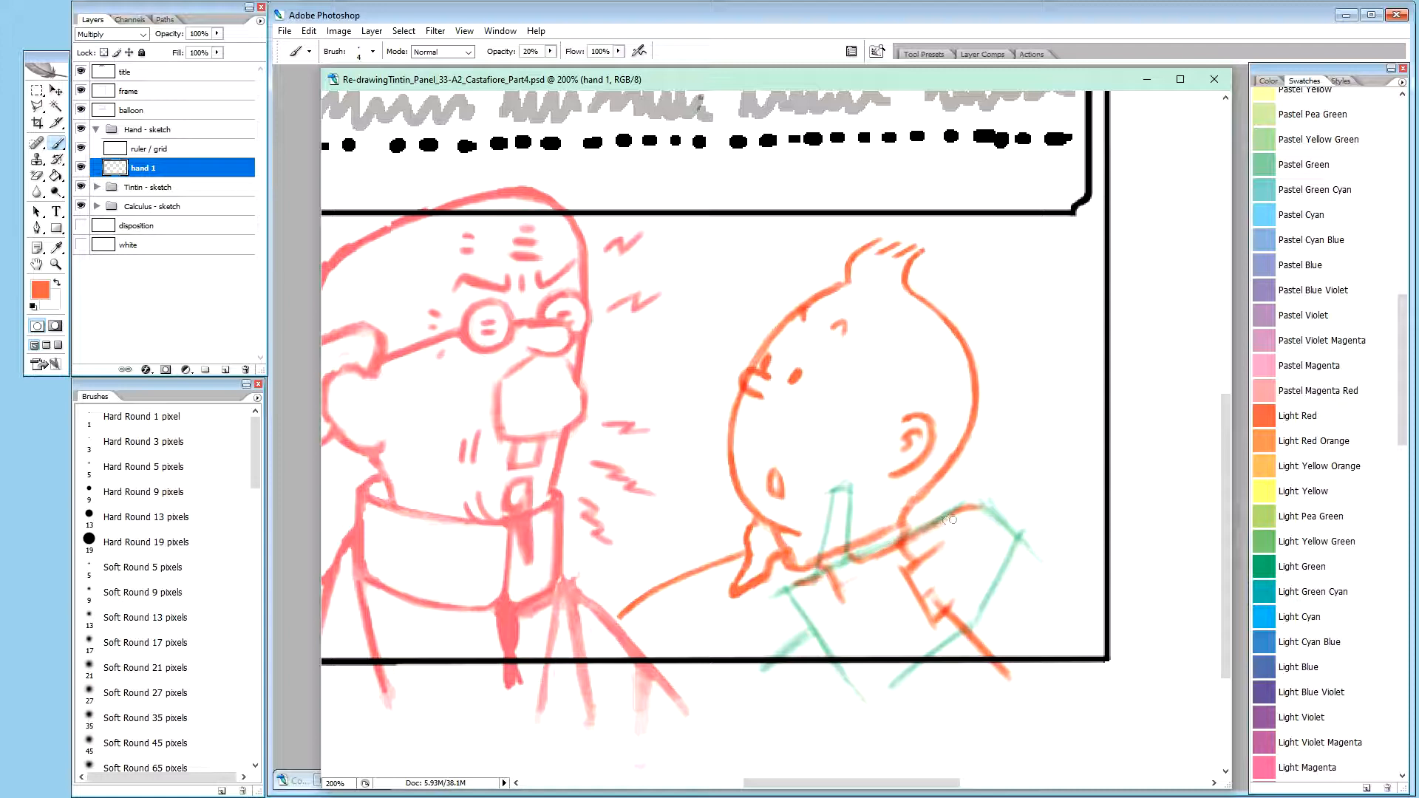
{"action": "left_click_drag", "start_coordinate": [914, 538], "coordinate": [980, 505]}
{"action": "key", "text": "x"}
{"action": "mouse_move", "coordinate": [938, 517]}
{"action": "left_mouse_down"}
{"action": "mouse_move", "coordinate": [974, 498]}
{"action": "mouse_move", "coordinate": [963, 504]}
{"action": "left_mouse_up"}
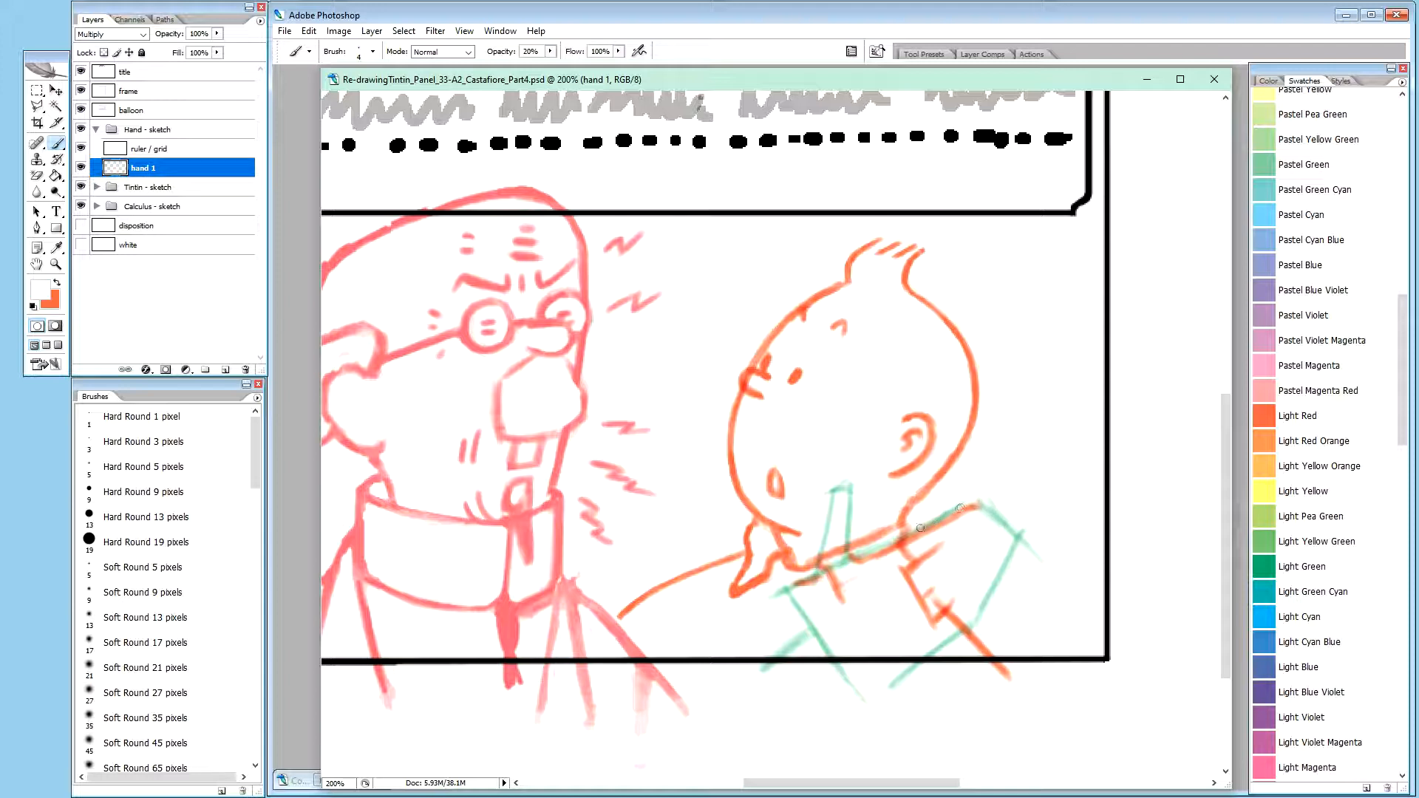
Hide the ruler / grid layer and trim the index finger lines on hand 1 with white at 100% brush opacity
{"action": "left_click", "coordinate": [81, 149]}
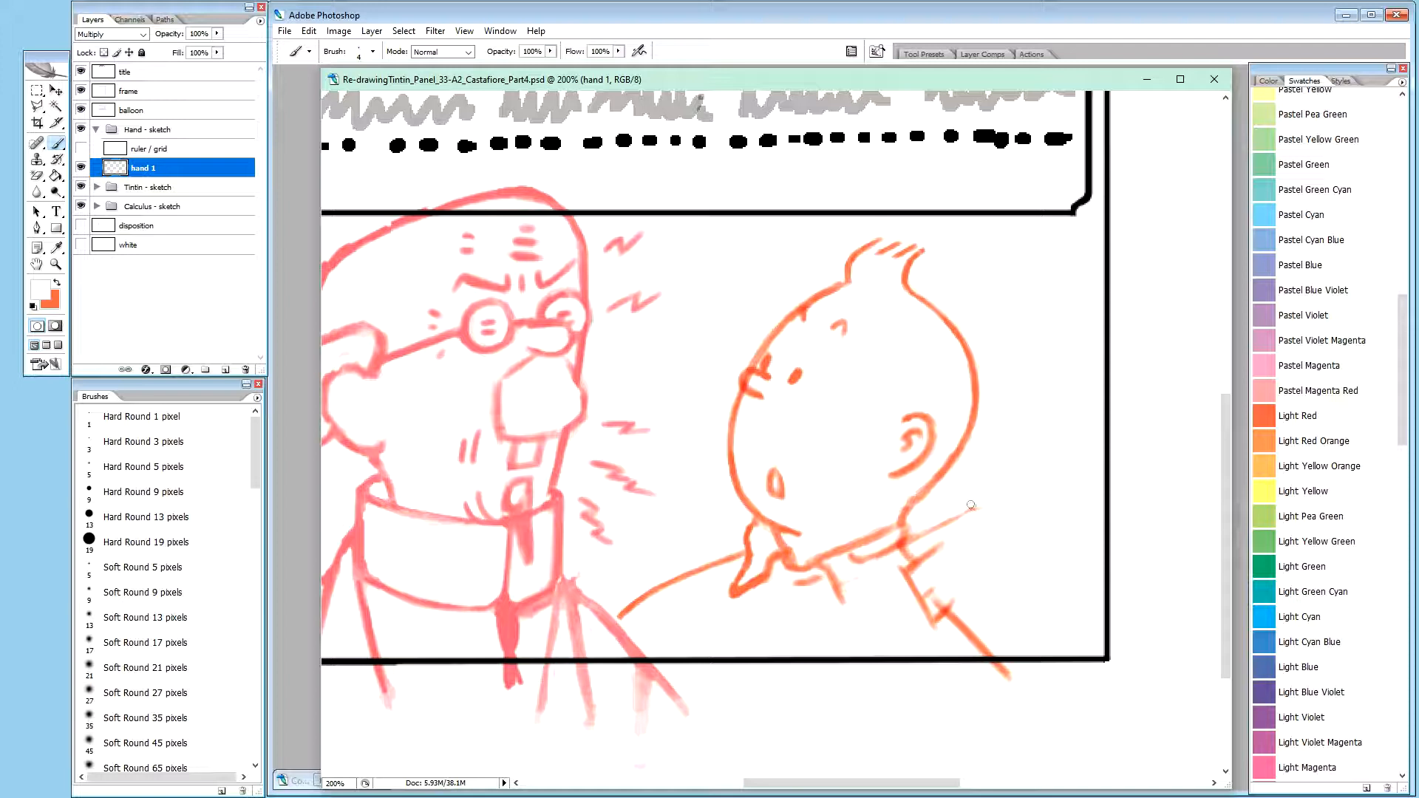
{"action": "left_click", "coordinate": [911, 534]}
{"action": "key", "text": "ctrl+z"}
{"action": "key", "text": "x"}
{"action": "key", "text": "x"}
{"action": "key", "text": "x"}
{"action": "key", "text": "x"}
{"action": "left_click_drag", "start_coordinate": [946, 554], "coordinate": [932, 561]}
{"action": "left_click", "coordinate": [895, 580]}
Redraw the line across the base of the fingers and clean up its stray marks with white
{"action": "key", "text": "x"}
{"action": "left_click_drag", "start_coordinate": [899, 575], "coordinate": [901, 584]}
{"action": "left_click_drag", "start_coordinate": [900, 577], "coordinate": [916, 625]}
{"action": "left_click_drag", "start_coordinate": [900, 580], "coordinate": [919, 636]}
{"action": "key", "text": "x"}
{"action": "left_click_drag", "start_coordinate": [912, 586], "coordinate": [929, 622]}
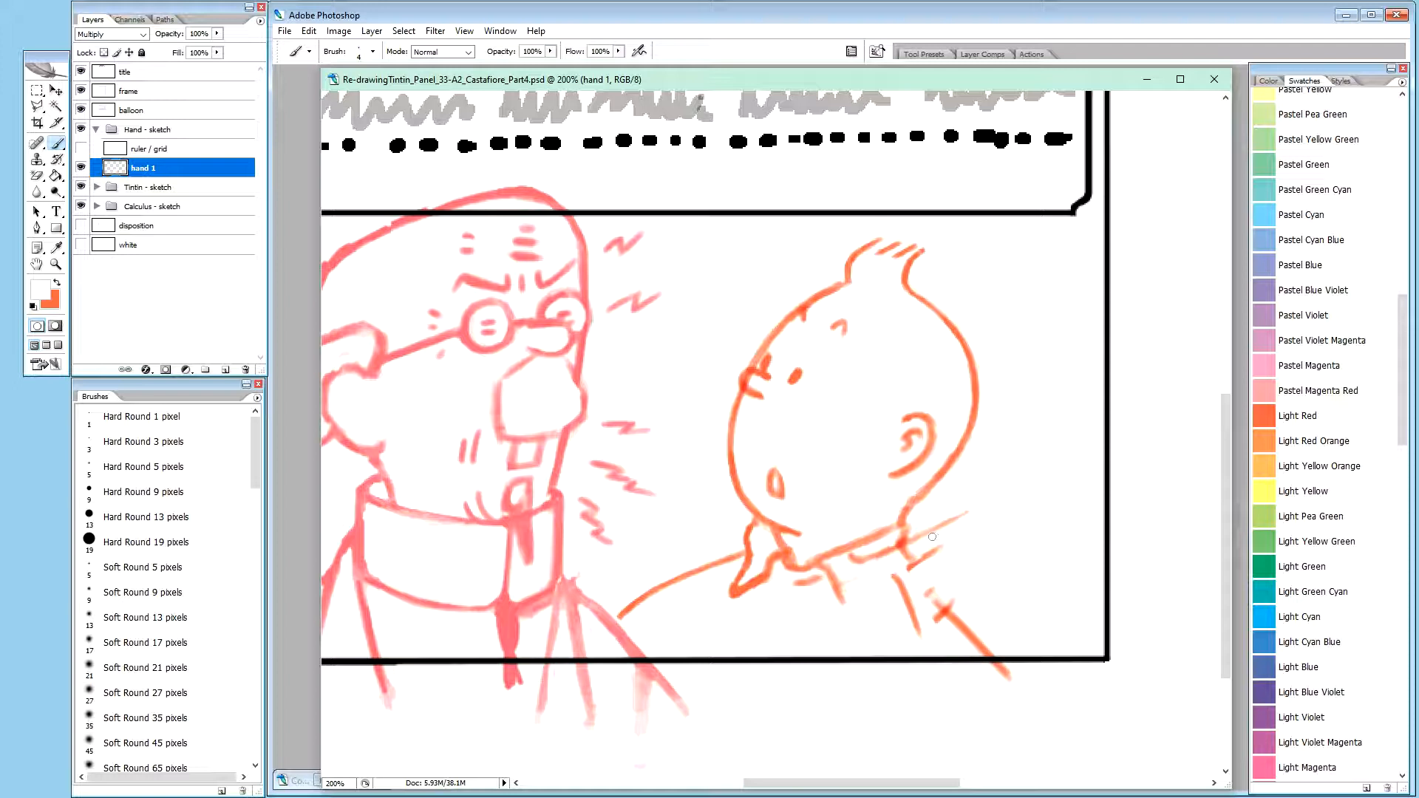
Sketch the index finger's tip and lower edge in Light Red at 20% brush opacity
{"action": "key", "text": "x"}
{"action": "key", "text": "2"}
{"action": "left_click_drag", "start_coordinate": [945, 522], "coordinate": [972, 521]}
{"action": "mouse_move", "coordinate": [907, 567]}
{"action": "left_mouse_down"}
{"action": "mouse_move", "coordinate": [983, 515]}
{"action": "mouse_move", "coordinate": [991, 516]}
{"action": "left_mouse_up"}
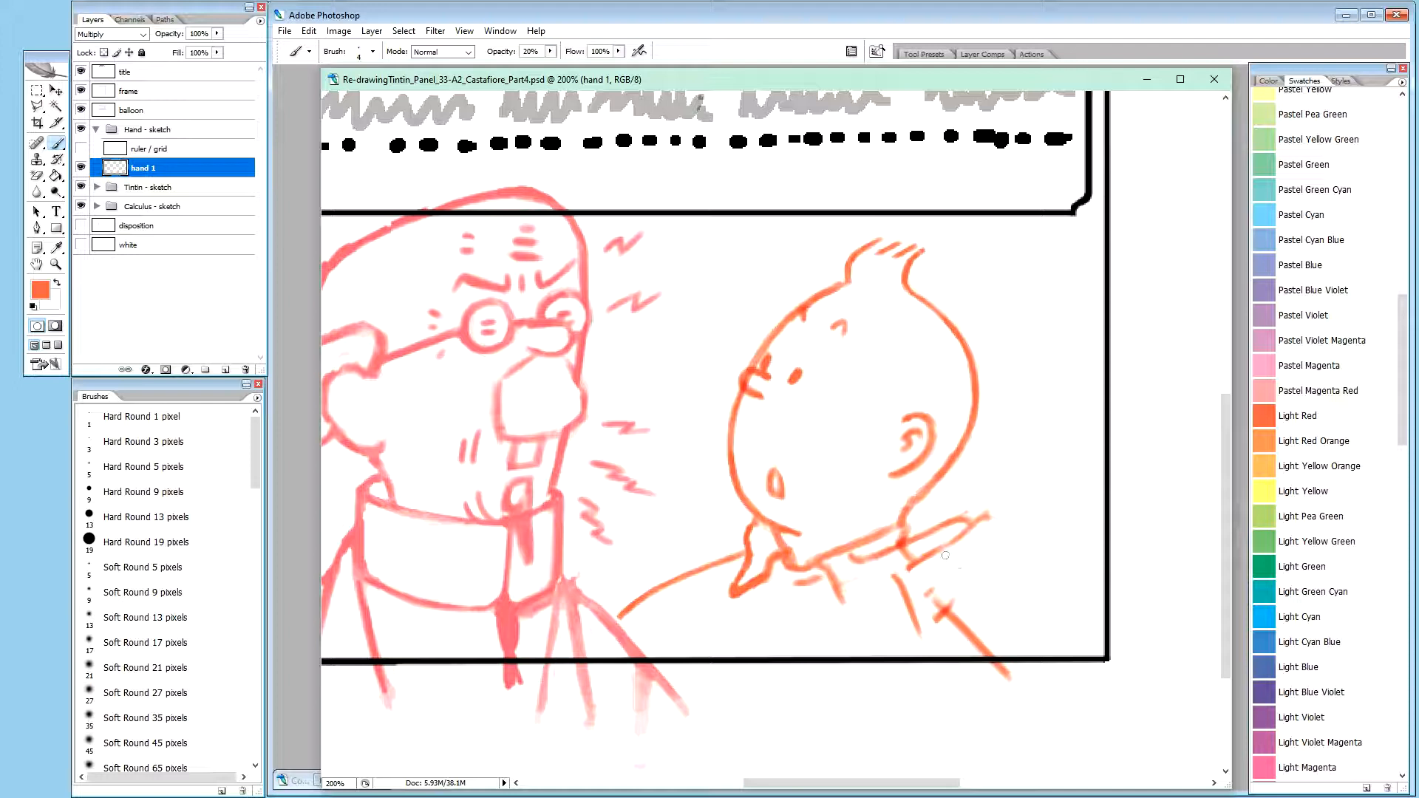
{"action": "left_click_drag", "start_coordinate": [908, 568], "coordinate": [905, 571]}
Nudge the hand 1 layer slightly downward with the Move tool
{"action": "key", "text": "h"}
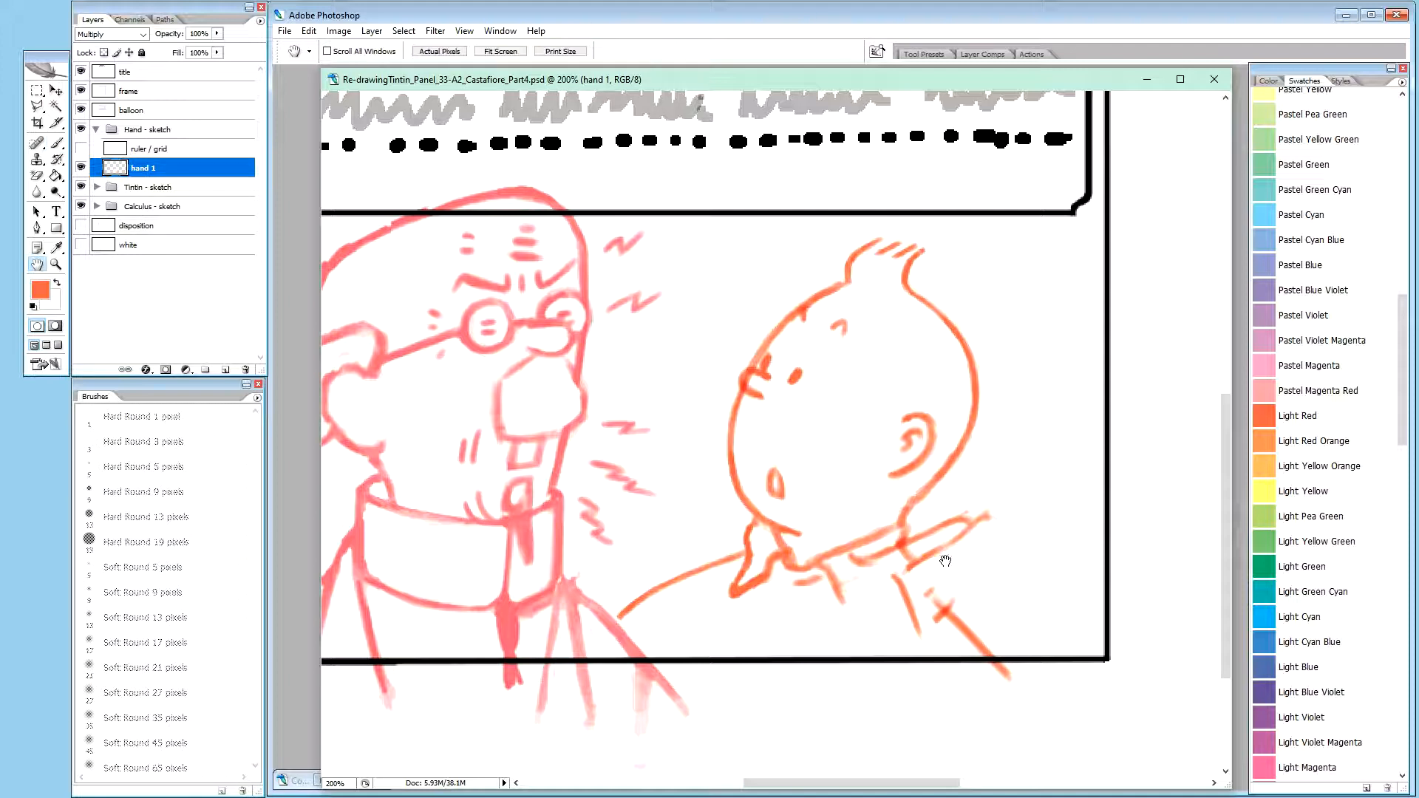
{"action": "key", "text": "v"}
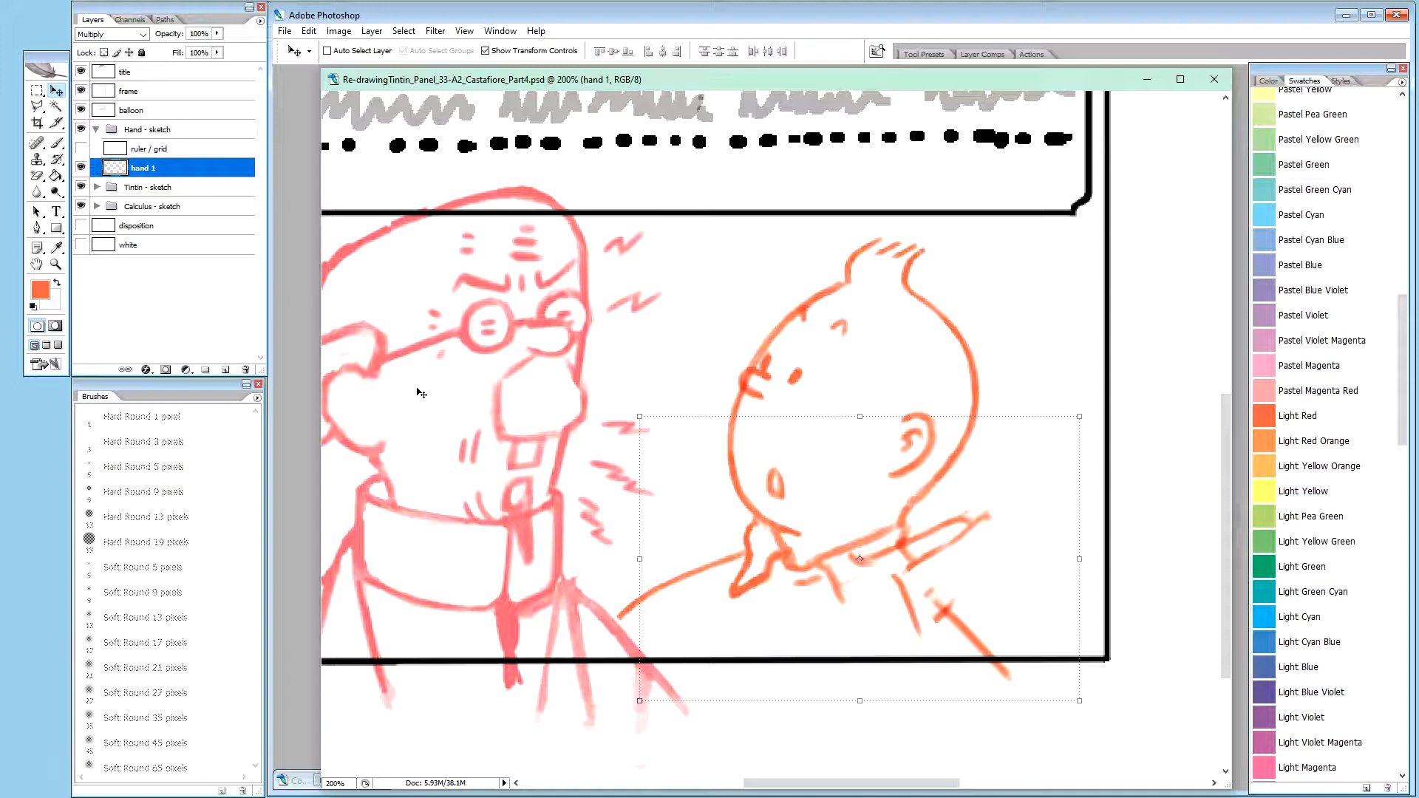
{"action": "key", "text": "Down"}
{"action": "key", "text": "Down"}
{"action": "key", "text": "Down"}
{"action": "key", "text": "Down"}
{"action": "key", "text": "Down"}
{"action": "key", "text": "Down"}
{"action": "key", "text": "Down"}
{"action": "key", "text": "Down"}
{"action": "key", "text": "Down"}
{"action": "key", "text": "Down"}
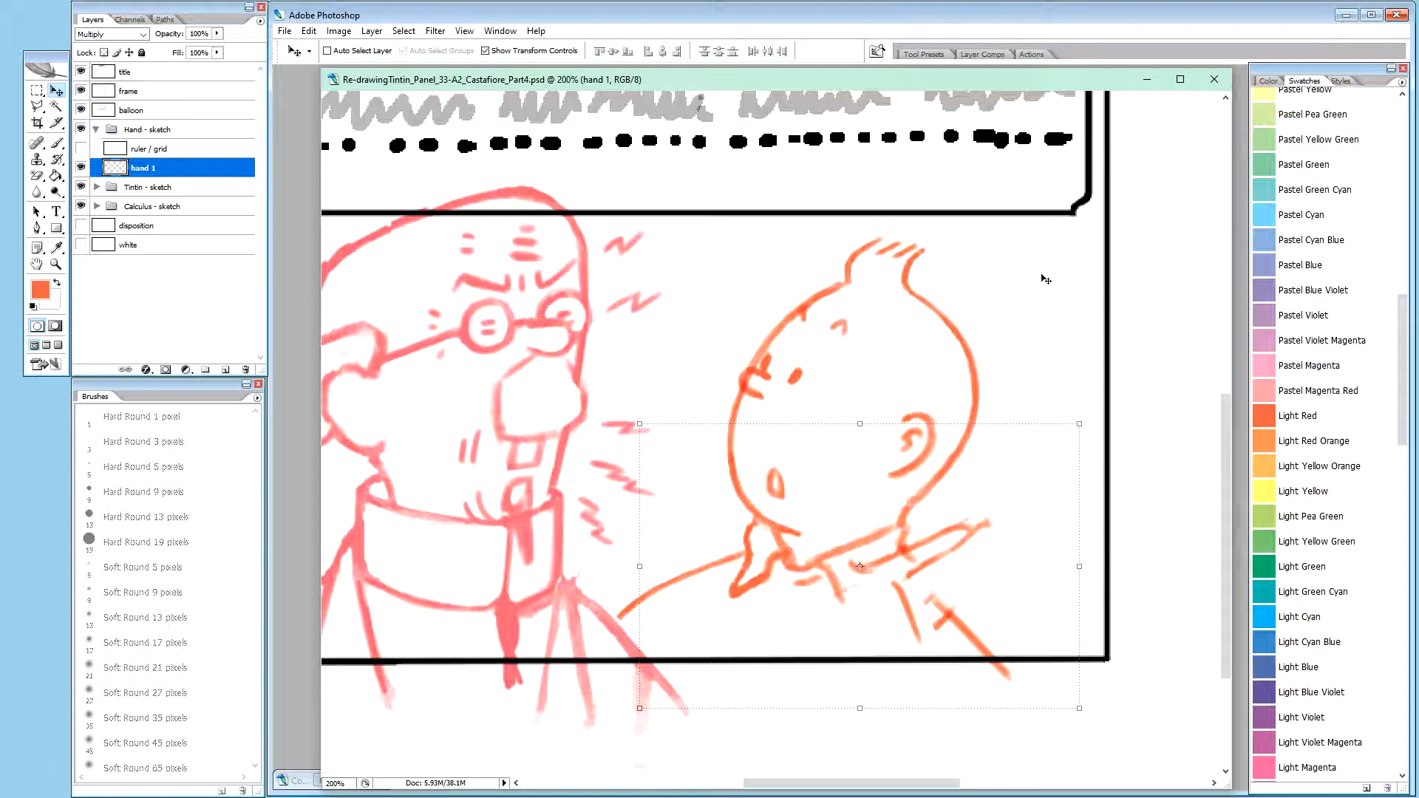
Rotate the hand 1 layer clockwise by 1.0°, apply it, and rotate it a further 1.8°
{"action": "left_click_drag", "start_coordinate": [1093, 416], "coordinate": [1101, 417]}
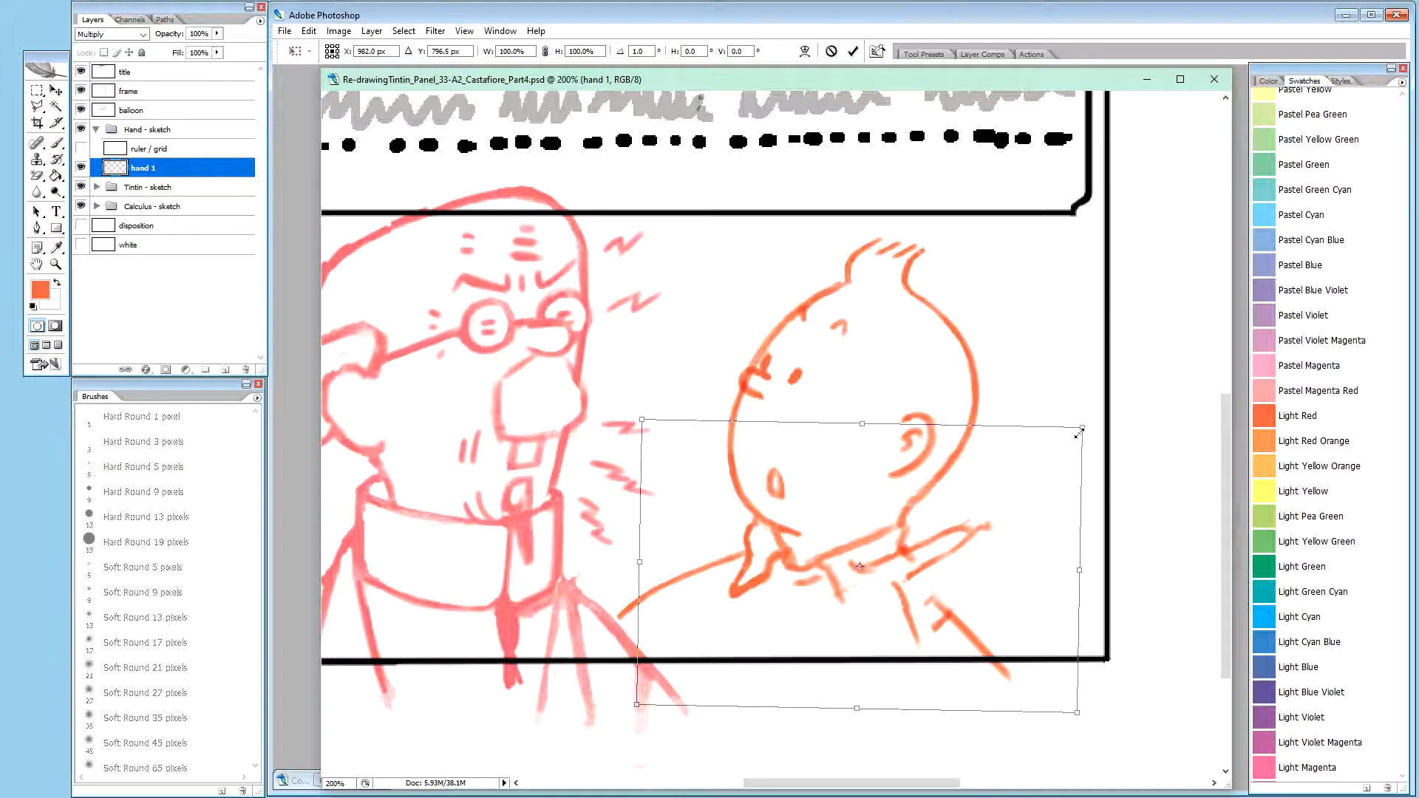
{"action": "key", "text": "Return"}
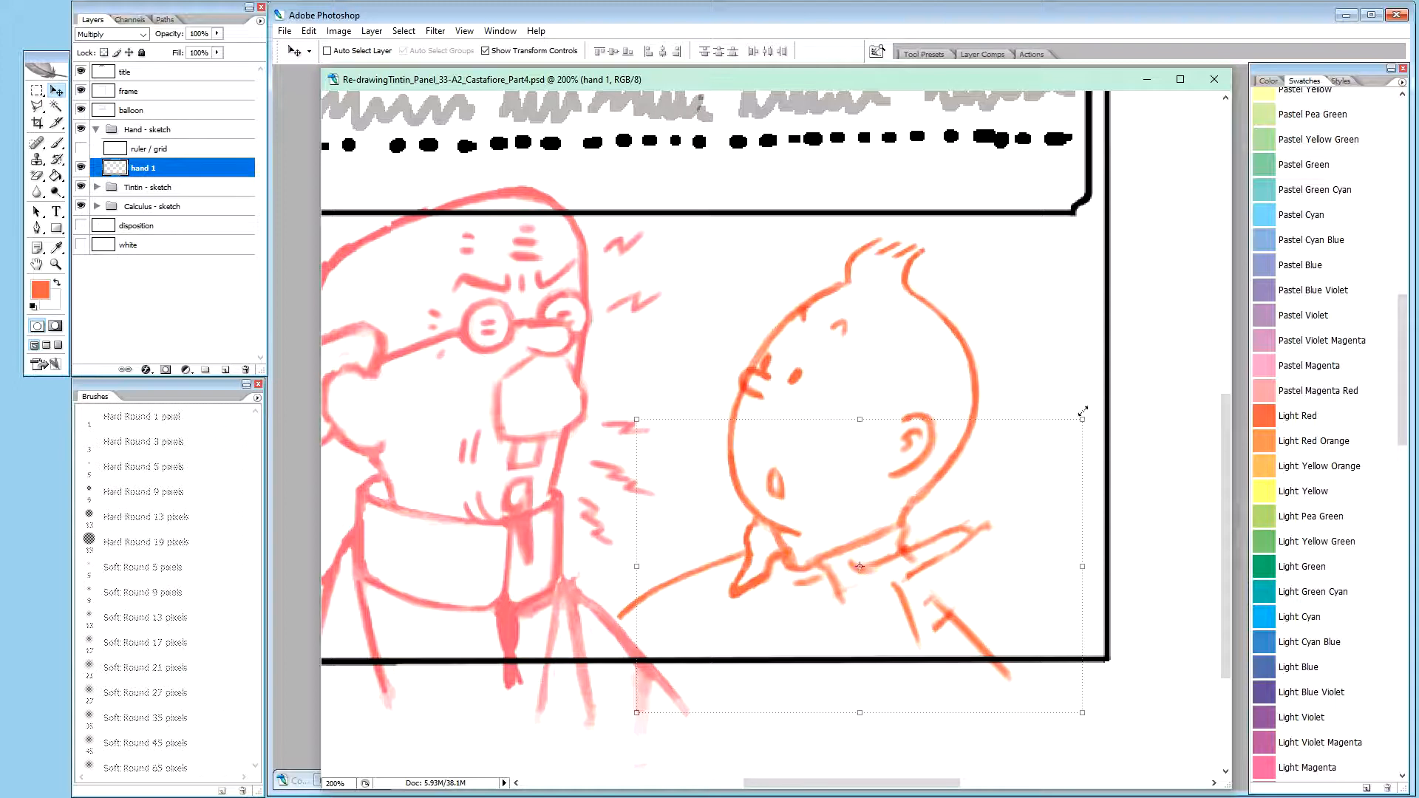
{"action": "left_click_drag", "start_coordinate": [1092, 414], "coordinate": [1101, 416]}
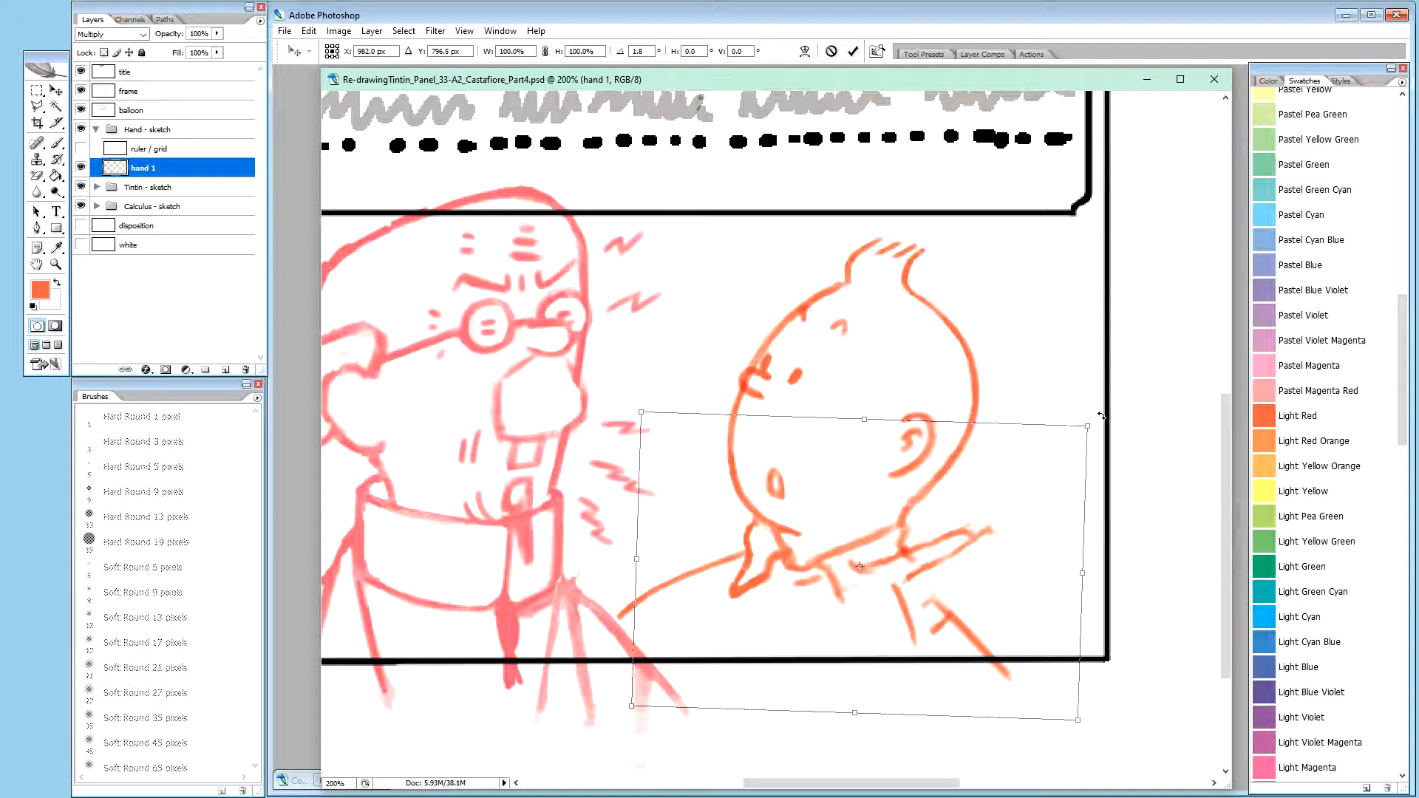
{"action": "key", "text": "Return"}
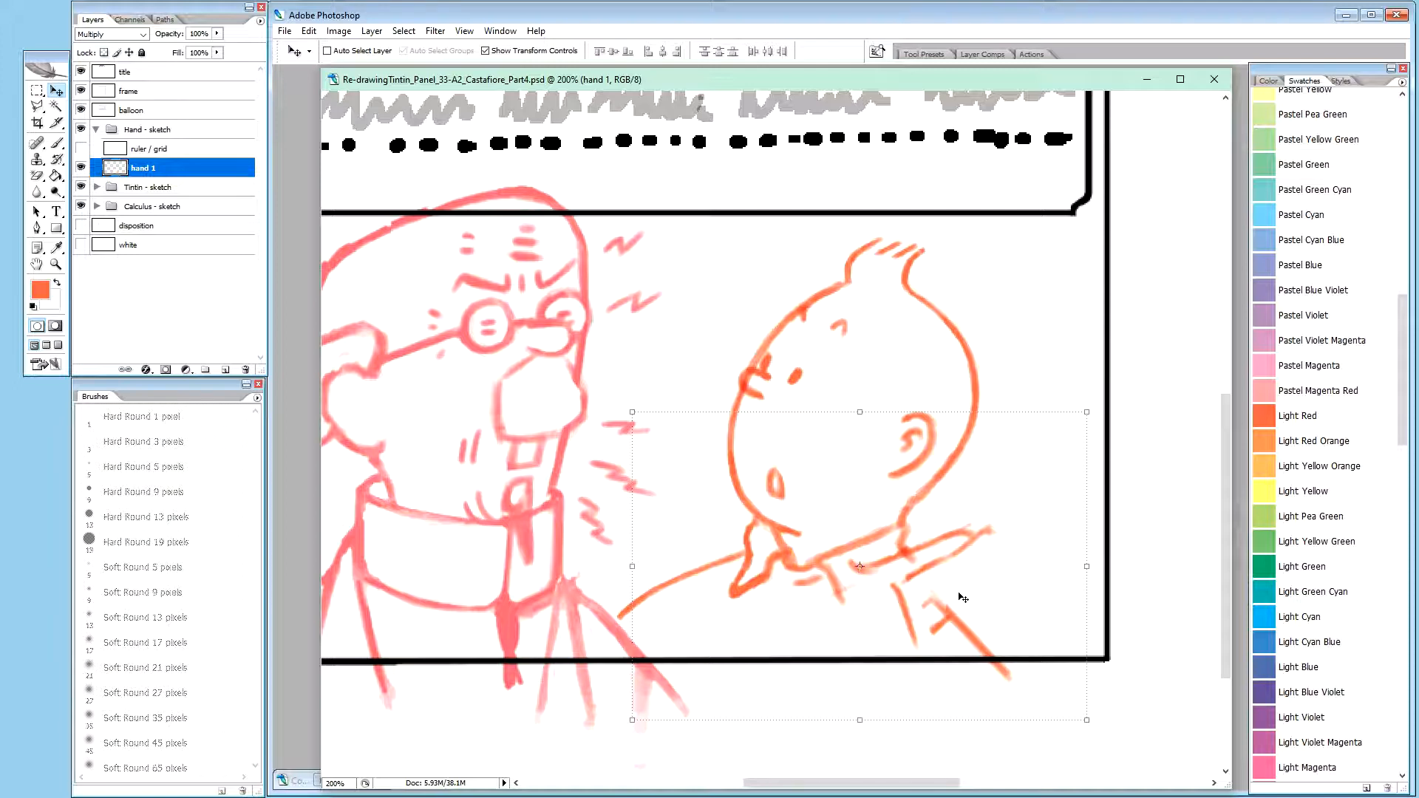
{"action": "key", "text": "x"}
{"action": "key", "text": "x"}
{"action": "key", "text": "2"}
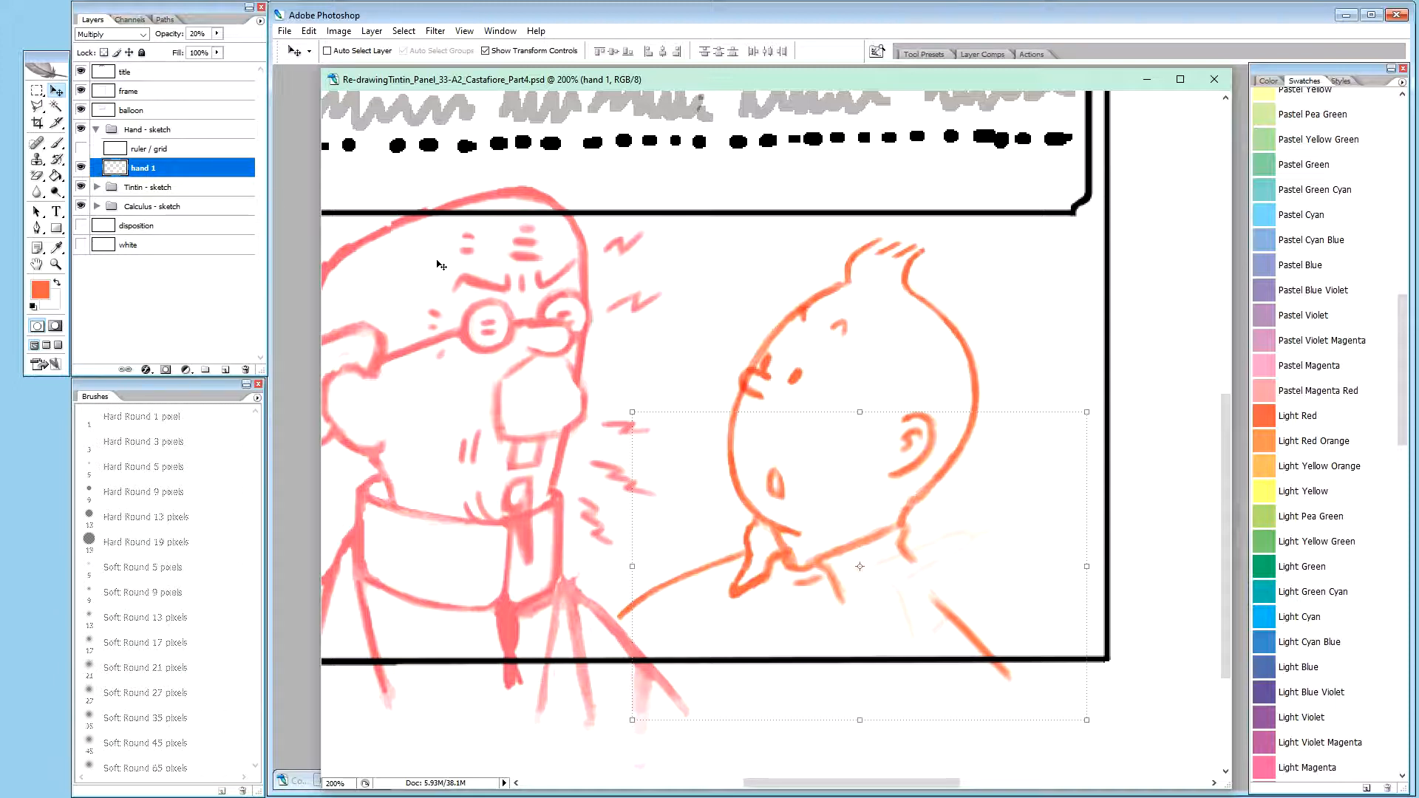
{"action": "key", "text": "0"}
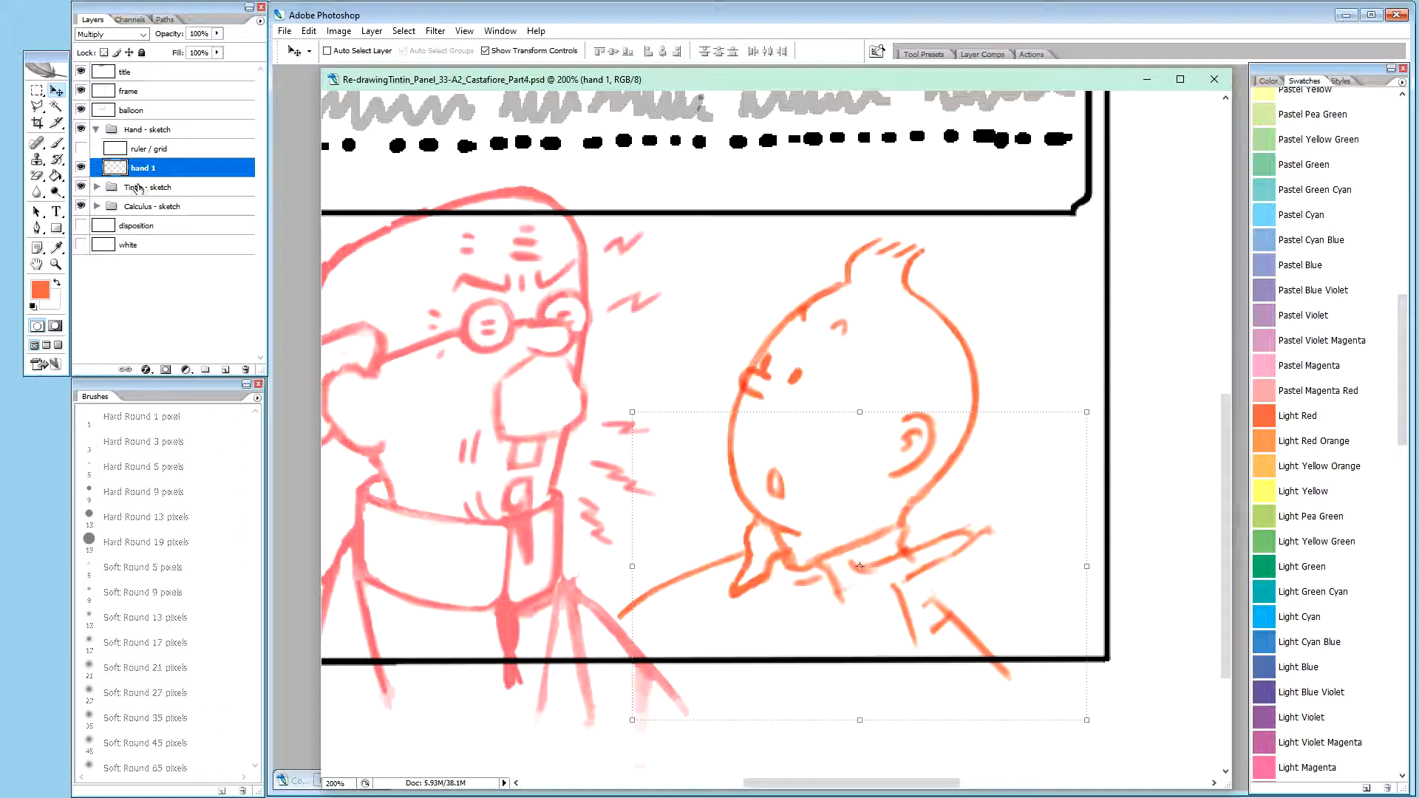
Refine the index finger's outline and extend its tip with Light Red brush strokes and small white corrections
{"action": "key", "text": "b"}
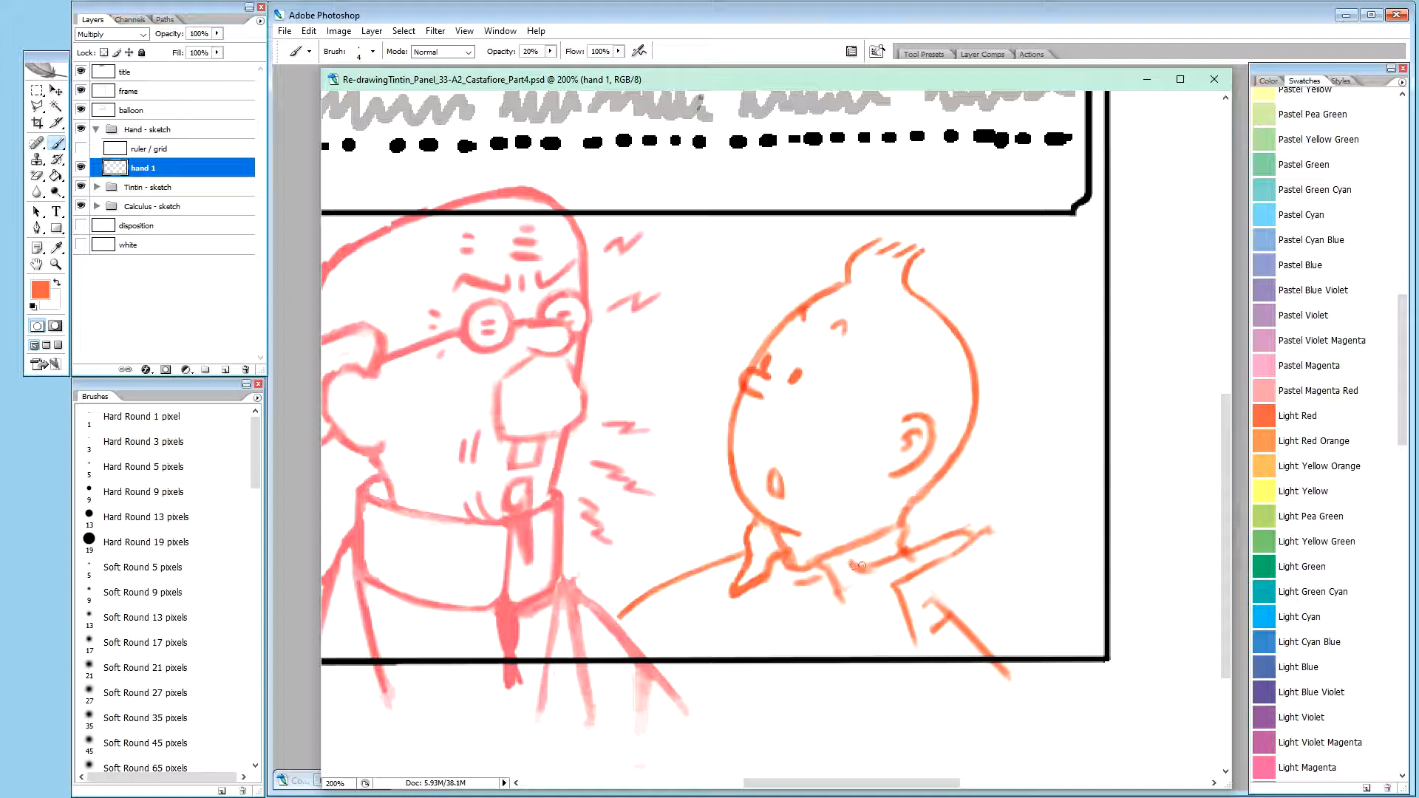
{"action": "mouse_move", "coordinate": [851, 564]}
{"action": "left_mouse_down"}
{"action": "mouse_move", "coordinate": [870, 566]}
{"action": "mouse_move", "coordinate": [854, 565]}
{"action": "left_mouse_up"}
{"action": "left_click_drag", "start_coordinate": [956, 533], "coordinate": [982, 529]}
{"action": "key", "text": "x"}
{"action": "left_click_drag", "start_coordinate": [965, 532], "coordinate": [967, 532]}
{"action": "left_click_drag", "start_coordinate": [965, 538], "coordinate": [961, 538]}
{"action": "key", "text": "x"}
{"action": "left_click_drag", "start_coordinate": [987, 529], "coordinate": [1003, 526]}
Sketch the remaining fingers below the index finger as parallel Light Red lines with rounded tips
{"action": "left_click_drag", "start_coordinate": [906, 604], "coordinate": [927, 587]}
{"action": "left_click_drag", "start_coordinate": [928, 587], "coordinate": [969, 548]}
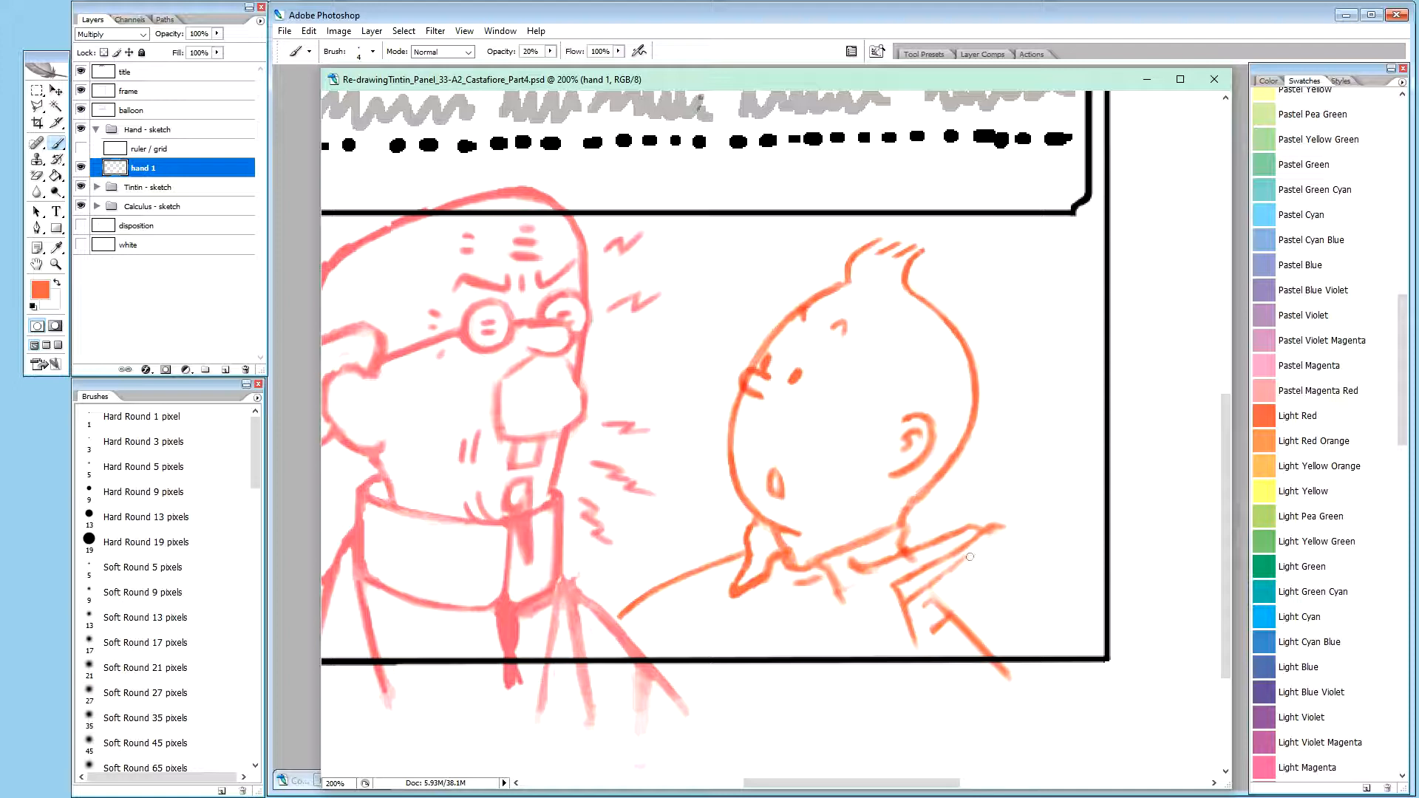
{"action": "mouse_move", "coordinate": [978, 549]}
{"action": "left_mouse_down"}
{"action": "mouse_move", "coordinate": [990, 534]}
{"action": "mouse_move", "coordinate": [997, 560]}
{"action": "left_mouse_up"}
{"action": "left_click_drag", "start_coordinate": [918, 618], "coordinate": [948, 596]}
{"action": "mouse_move", "coordinate": [963, 585]}
{"action": "left_mouse_down"}
{"action": "mouse_move", "coordinate": [995, 558]}
{"action": "mouse_move", "coordinate": [966, 610]}
{"action": "mouse_move", "coordinate": [993, 574]}
{"action": "mouse_move", "coordinate": [916, 650]}
{"action": "mouse_move", "coordinate": [947, 602]}
{"action": "mouse_move", "coordinate": [923, 612]}
{"action": "mouse_move", "coordinate": [979, 558]}
{"action": "mouse_move", "coordinate": [966, 584]}
{"action": "mouse_move", "coordinate": [998, 560]}
{"action": "mouse_move", "coordinate": [965, 612]}
{"action": "left_mouse_up"}
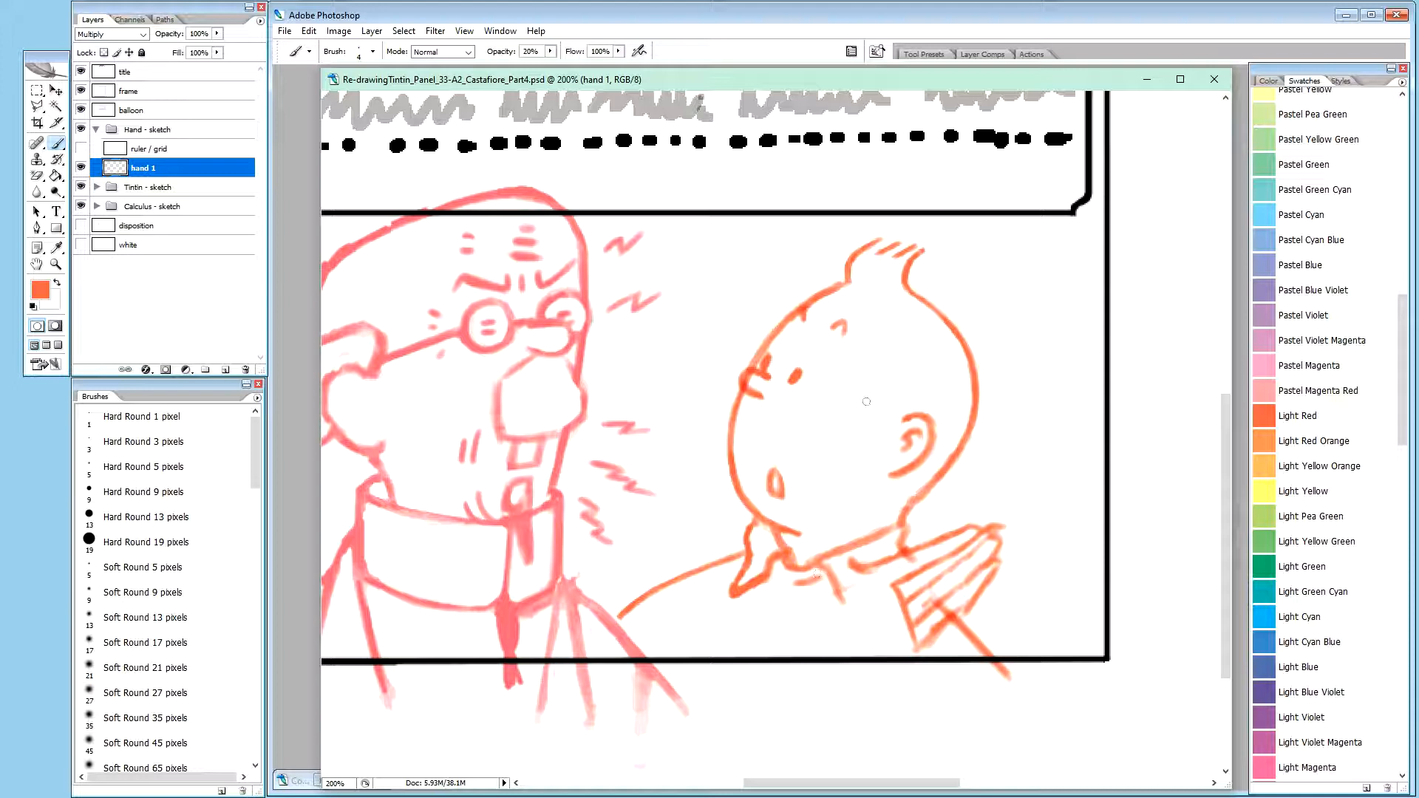
Sketch the upright thumb in Light Red over Tintin's jaw, joining it to the hand
{"action": "left_click_drag", "start_coordinate": [848, 556], "coordinate": [852, 562]}
{"action": "mouse_move", "coordinate": [866, 506]}
{"action": "left_mouse_down"}
{"action": "mouse_move", "coordinate": [853, 557]}
{"action": "mouse_move", "coordinate": [865, 490]}
{"action": "left_mouse_up"}
{"action": "mouse_move", "coordinate": [865, 491]}
{"action": "left_mouse_down"}
{"action": "mouse_move", "coordinate": [839, 532]}
{"action": "mouse_move", "coordinate": [843, 488]}
{"action": "mouse_move", "coordinate": [837, 547]}
{"action": "mouse_move", "coordinate": [846, 496]}
{"action": "mouse_move", "coordinate": [834, 549]}
{"action": "left_mouse_up"}
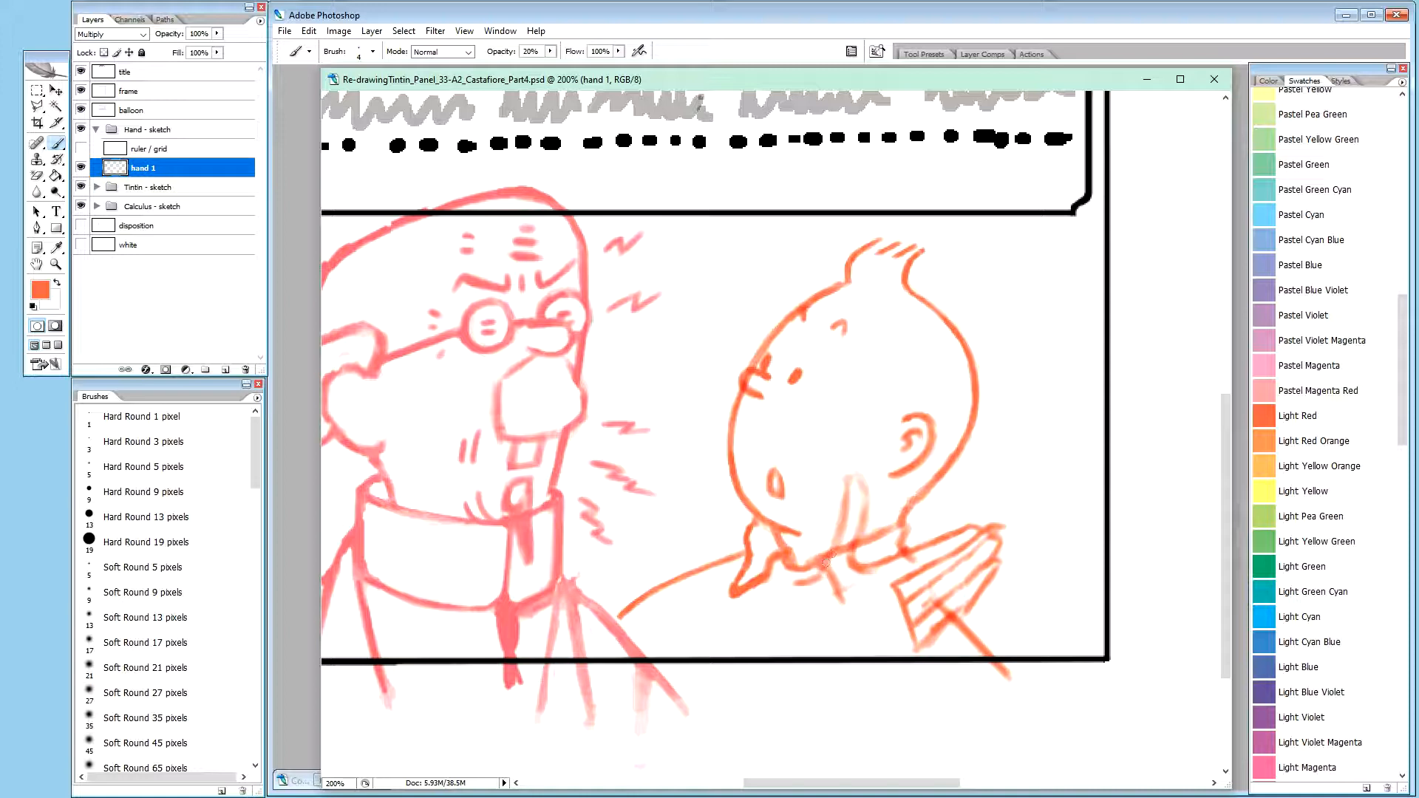
Sketch the palm's outer edge down from the thumb and the wrist and cuff lines at the panel's lower border
{"action": "left_click_drag", "start_coordinate": [819, 576], "coordinate": [809, 619]}
{"action": "left_click_drag", "start_coordinate": [818, 563], "coordinate": [844, 515]}
{"action": "left_click_drag", "start_coordinate": [810, 616], "coordinate": [812, 631]}
{"action": "left_click_drag", "start_coordinate": [800, 636], "coordinate": [805, 632]}
{"action": "mouse_move", "coordinate": [796, 639]}
{"action": "left_mouse_down"}
{"action": "mouse_move", "coordinate": [764, 663]}
{"action": "mouse_move", "coordinate": [804, 650]}
{"action": "mouse_move", "coordinate": [783, 644]}
{"action": "left_mouse_up"}
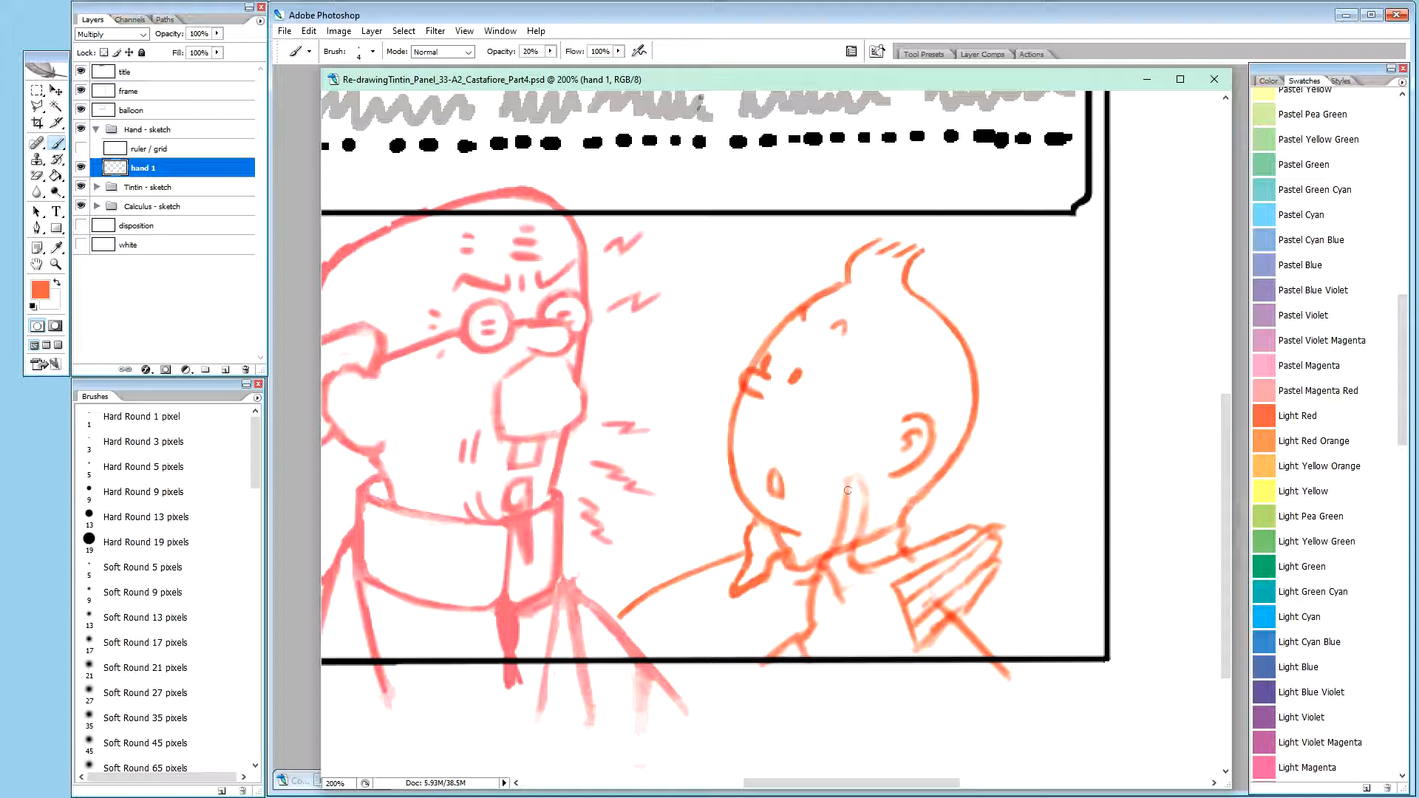
Strengthen the thumb's outline in Light Red and clean up below its base with white at 100% brush opacity
{"action": "mouse_move", "coordinate": [848, 482]}
{"action": "left_mouse_down"}
{"action": "mouse_move", "coordinate": [844, 504]}
{"action": "mouse_move", "coordinate": [858, 475]}
{"action": "mouse_move", "coordinate": [868, 499]}
{"action": "mouse_move", "coordinate": [856, 552]}
{"action": "left_mouse_up"}
{"action": "key", "text": "z"}
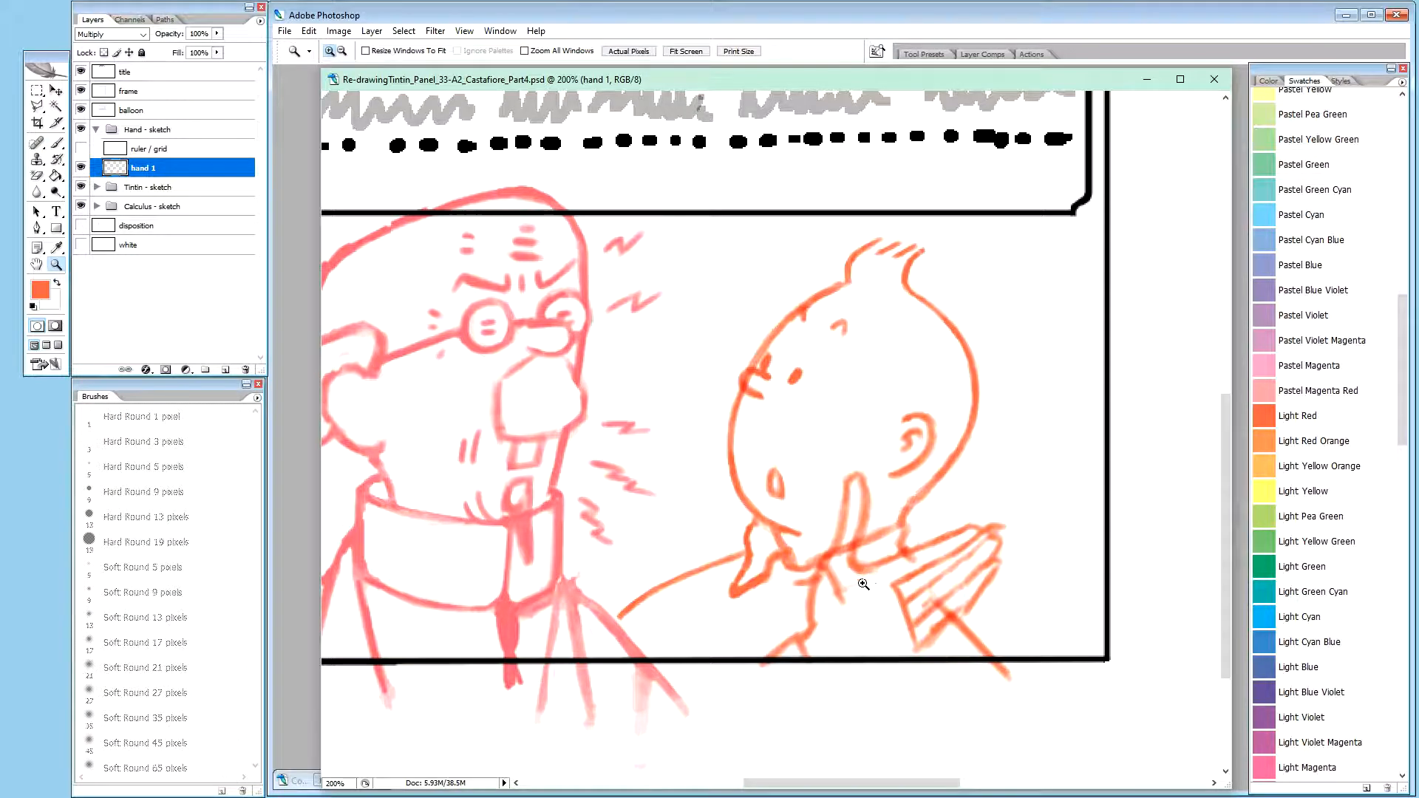
{"action": "key", "text": "b"}
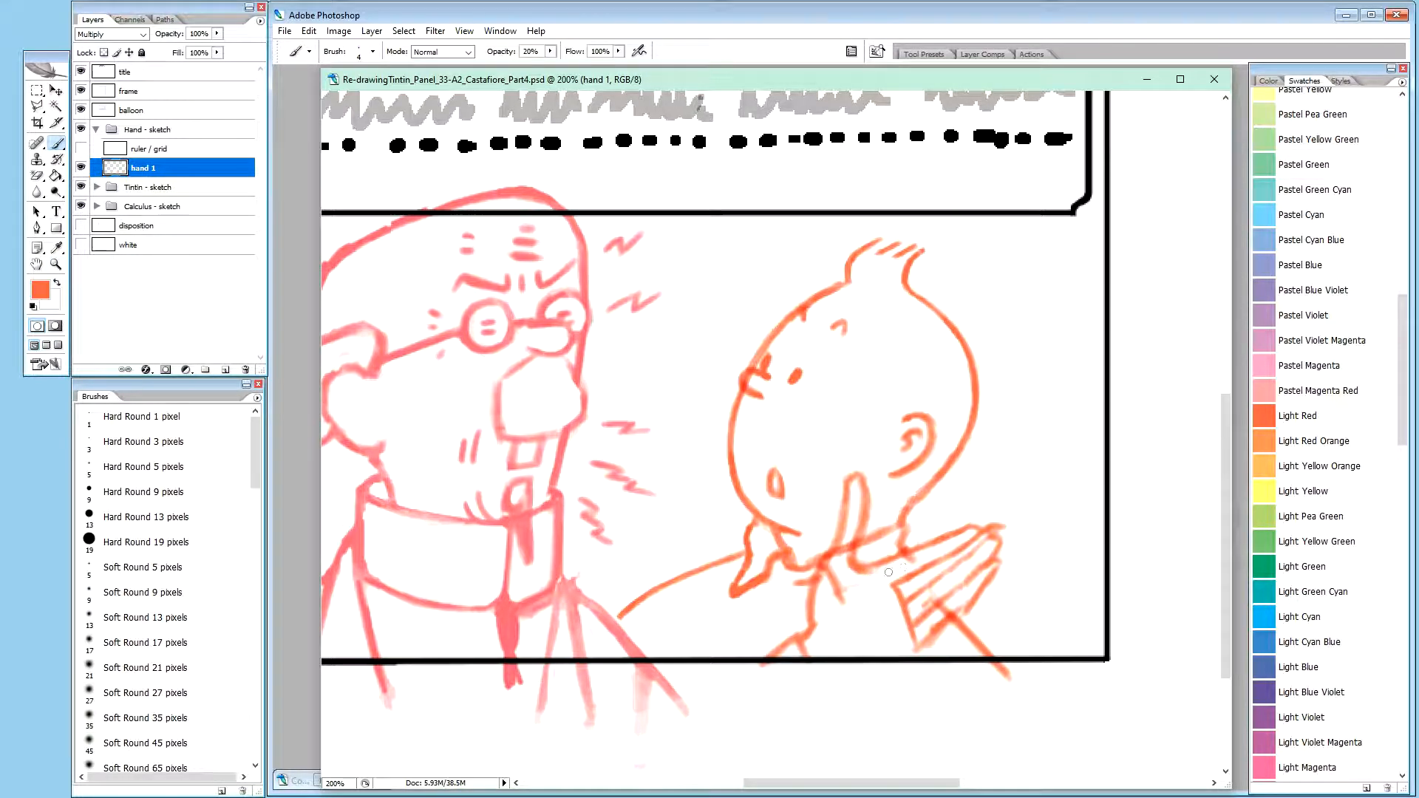
{"action": "key", "text": "x"}
{"action": "key", "text": "0"}
{"action": "mouse_move", "coordinate": [869, 576]}
{"action": "left_mouse_down"}
{"action": "mouse_move", "coordinate": [841, 559]}
{"action": "mouse_move", "coordinate": [866, 577]}
{"action": "left_mouse_up"}
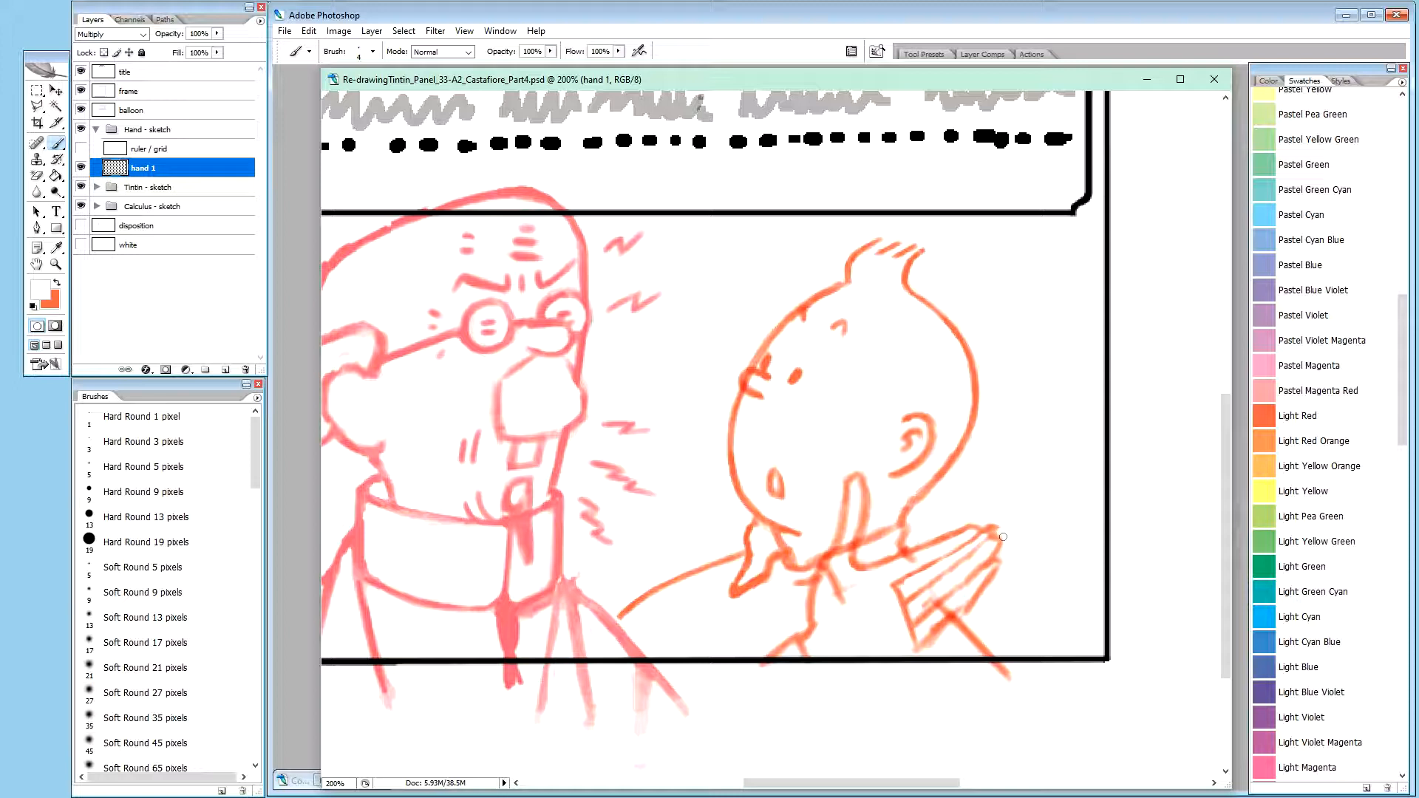
Refine the fingertips, alternating Light Red at 20% brush opacity with white corrections at 100%
{"action": "key", "text": "x"}
{"action": "key", "text": "2"}
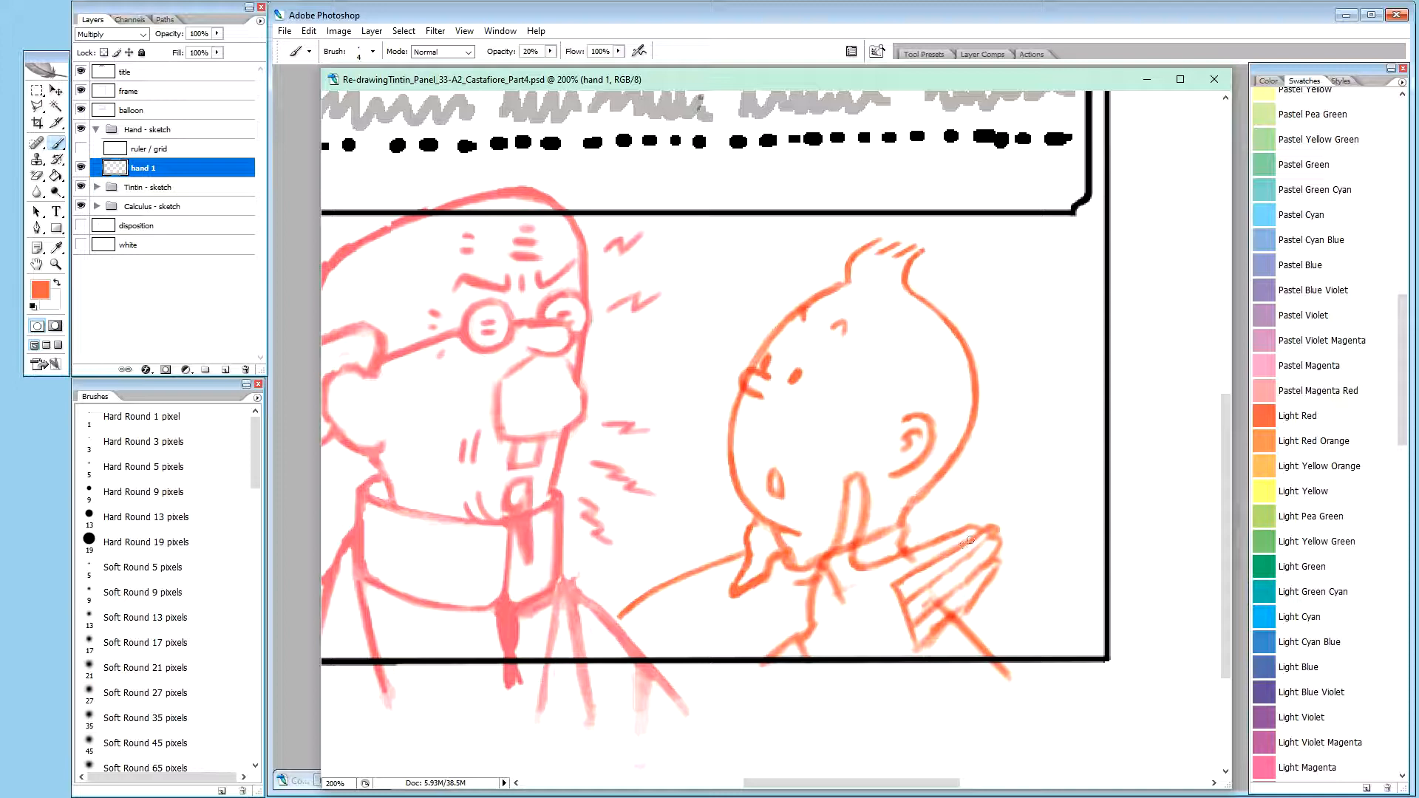
{"action": "key", "text": "x"}
{"action": "key", "text": "0"}
{"action": "key", "text": "x"}
{"action": "key", "text": "2"}
{"action": "key", "text": "x"}
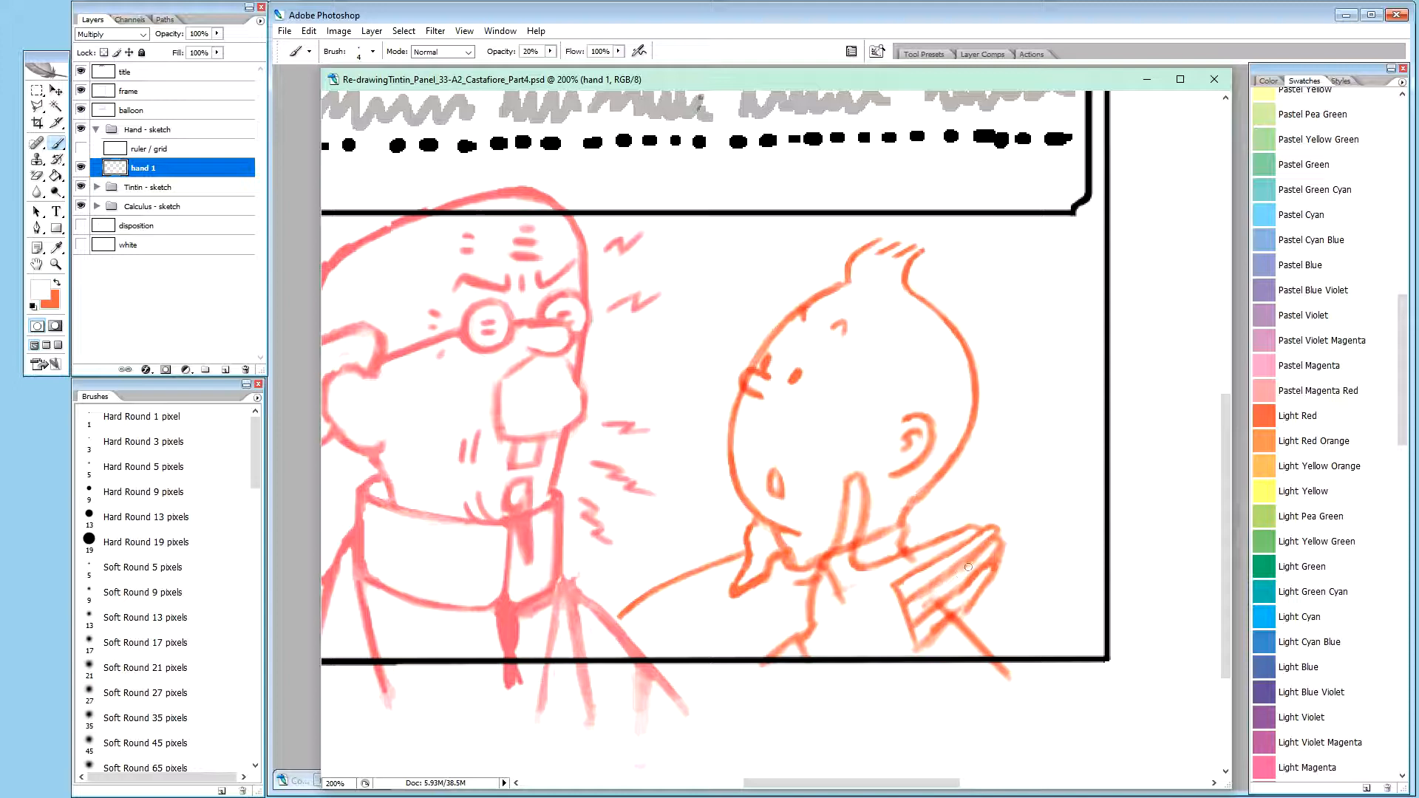
Clean up the lines of the lower fingers with white at 100% brush opacity, touching up with Light Red at 20%
{"action": "key", "text": "0"}
{"action": "left_click_drag", "start_coordinate": [952, 584], "coordinate": [928, 603]}
{"action": "key", "text": "x"}
{"action": "key", "text": "2"}
{"action": "key", "text": "x"}
{"action": "key", "text": "0"}
{"action": "mouse_move", "coordinate": [921, 633]}
{"action": "left_mouse_down"}
{"action": "mouse_move", "coordinate": [952, 606]}
{"action": "mouse_move", "coordinate": [938, 623]}
{"action": "left_mouse_up"}
{"action": "left_click_drag", "start_coordinate": [929, 646], "coordinate": [948, 630]}
{"action": "key", "text": "x"}
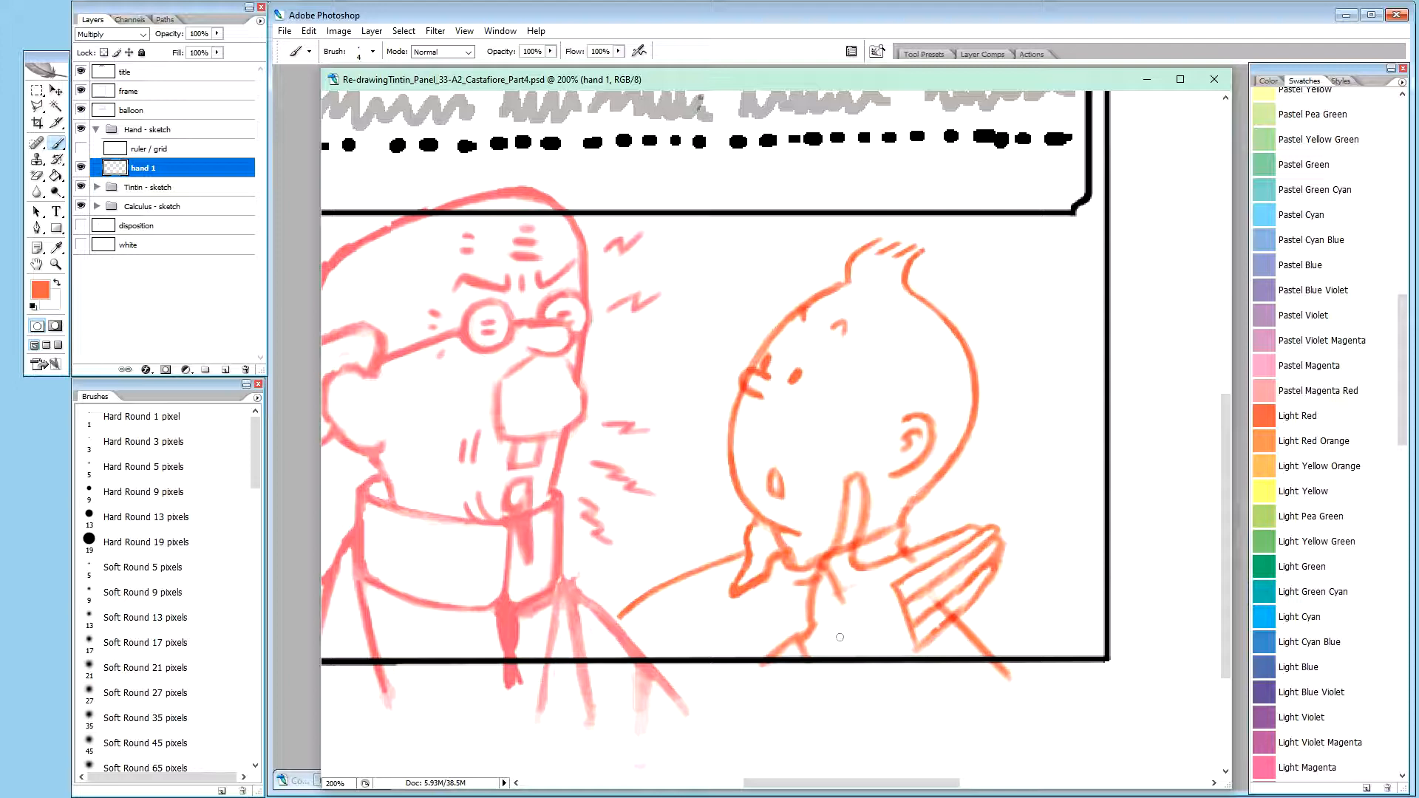
Sketch a curved crease in the lower palm in Light Red at 20% brush opacity, correcting it with white
{"action": "left_click_drag", "start_coordinate": [853, 630], "coordinate": [860, 603]}
{"action": "key", "text": "2"}
{"action": "left_click_drag", "start_coordinate": [871, 607], "coordinate": [863, 630]}
{"action": "mouse_move", "coordinate": [864, 625]}
{"action": "left_mouse_down"}
{"action": "mouse_move", "coordinate": [832, 633]}
{"action": "mouse_move", "coordinate": [867, 625]}
{"action": "left_mouse_up"}
{"action": "left_click", "coordinate": [839, 631]}
{"action": "left_click", "coordinate": [838, 631]}
{"action": "left_click", "coordinate": [838, 631]}
{"action": "left_click", "coordinate": [837, 631]}
{"action": "key", "text": "x"}
{"action": "key", "text": "0"}
{"action": "key", "text": "x"}
{"action": "key", "text": "2"}
{"action": "left_click_drag", "start_coordinate": [850, 631], "coordinate": [866, 625]}
Examine the hand sketch close up at 400% and the whole panel at 100%
{"action": "key", "text": "ctrl+plus"}
{"action": "key", "text": "ctrl+plus"}
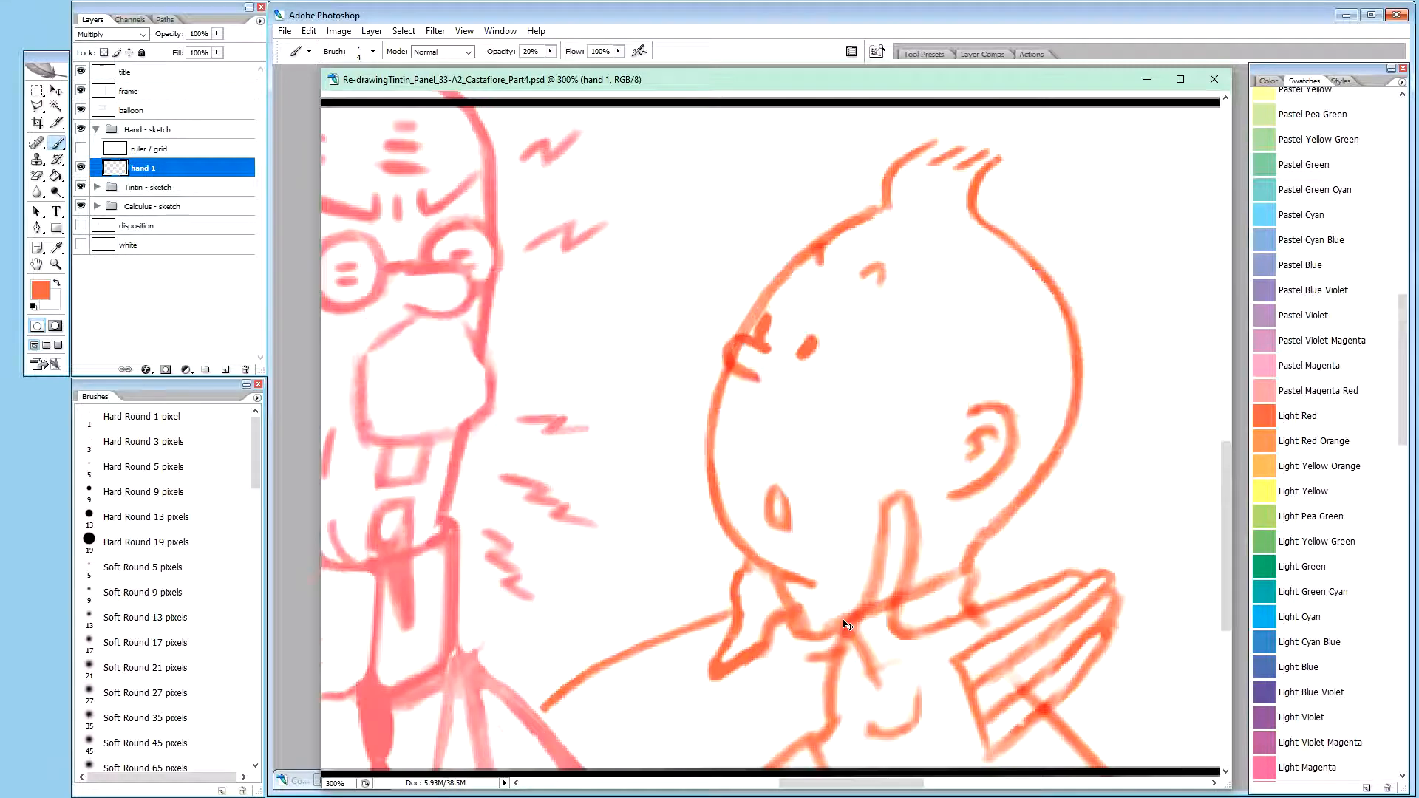
{"action": "key", "text": "h"}
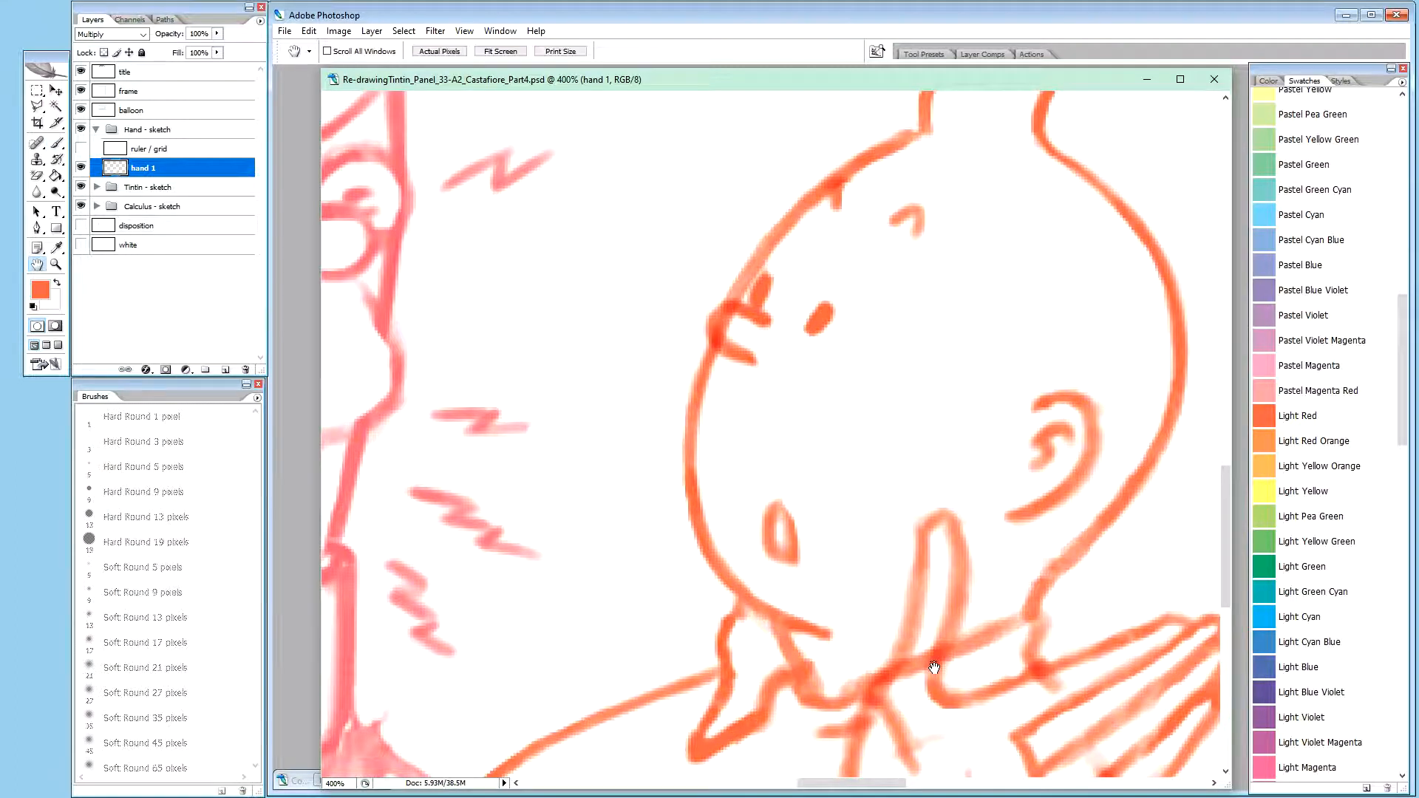
{"action": "mouse_move", "coordinate": [932, 667]}
{"action": "left_mouse_down"}
{"action": "mouse_move", "coordinate": [808, 253]}
{"action": "mouse_move", "coordinate": [826, 298]}
{"action": "left_mouse_up"}
{"action": "key", "text": "b"}
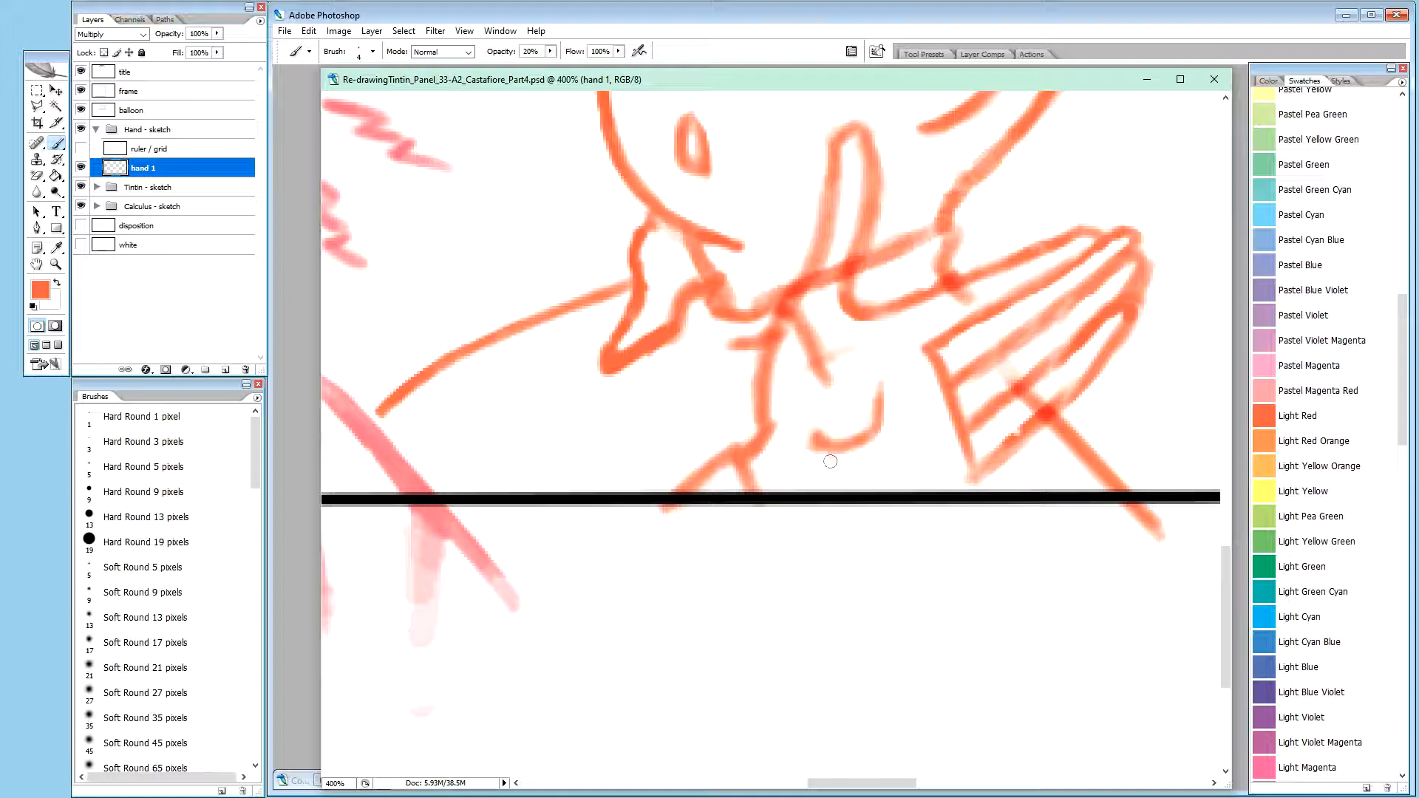
{"action": "key", "text": "x"}
{"action": "key", "text": "0"}
{"action": "key", "text": "ctrl+minus"}
{"action": "key", "text": "ctrl+minus"}
{"action": "key", "text": "ctrl+minus"}
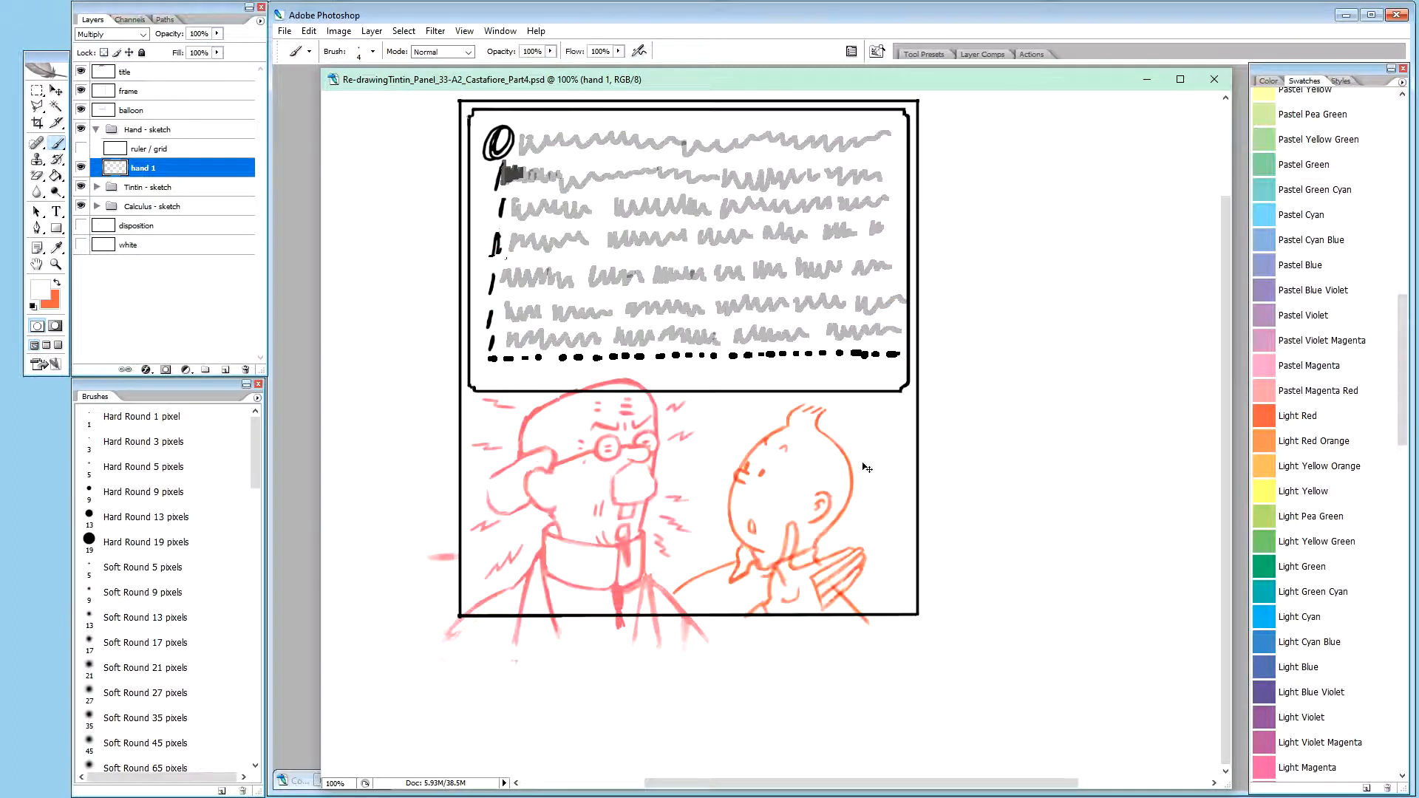
Try the hand sketch at slightly different horizontal positions below Tintin's chin, shifting it right and left
{"action": "key", "text": "ctrl+plus"}
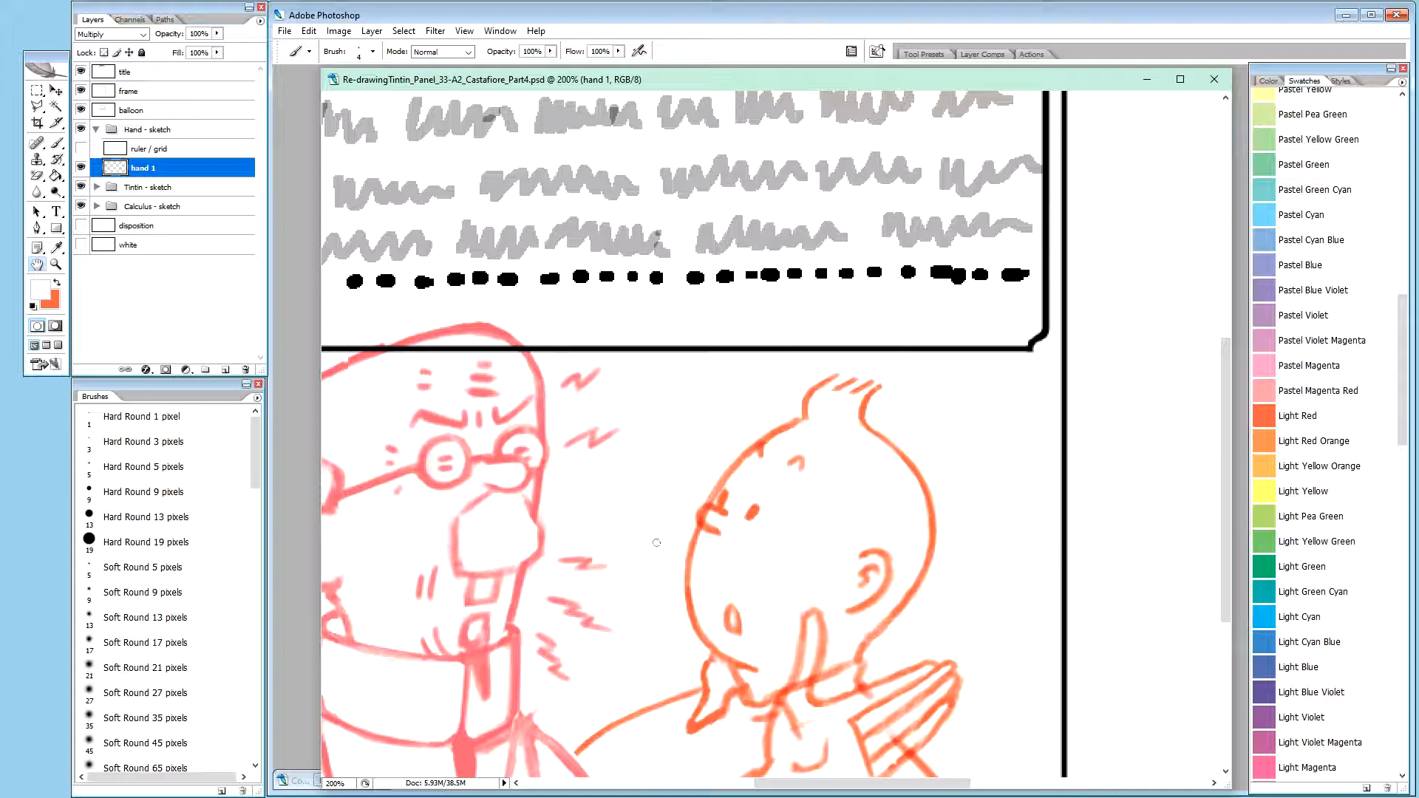
{"action": "key", "text": "space"}
{"action": "mouse_move", "coordinate": [783, 574]}
{"action": "left_mouse_down"}
{"action": "mouse_move", "coordinate": [808, 468]}
{"action": "mouse_move", "coordinate": [766, 464]}
{"action": "left_mouse_up"}
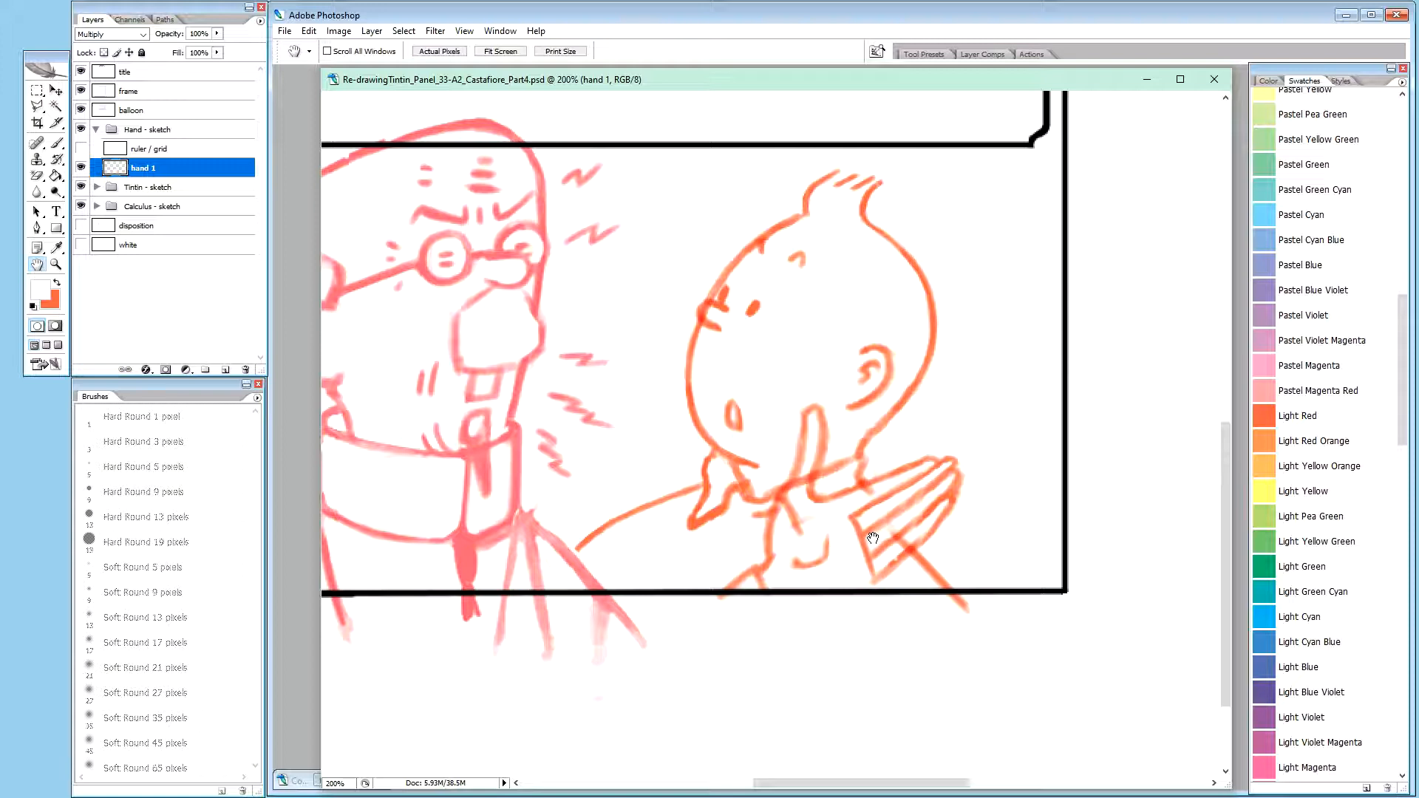
{"action": "key", "text": "v"}
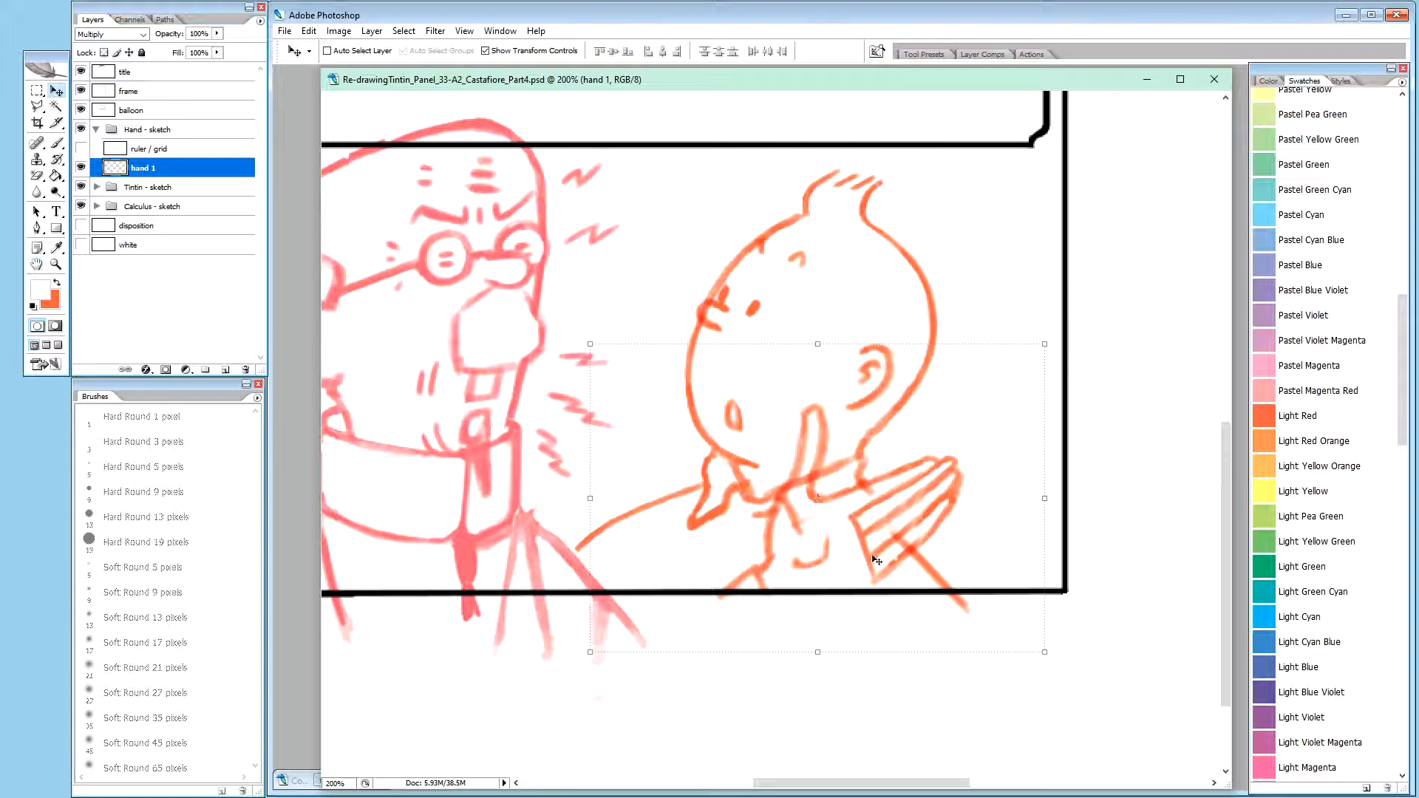
{"action": "left_click_drag", "start_coordinate": [874, 559], "coordinate": [900, 545]}
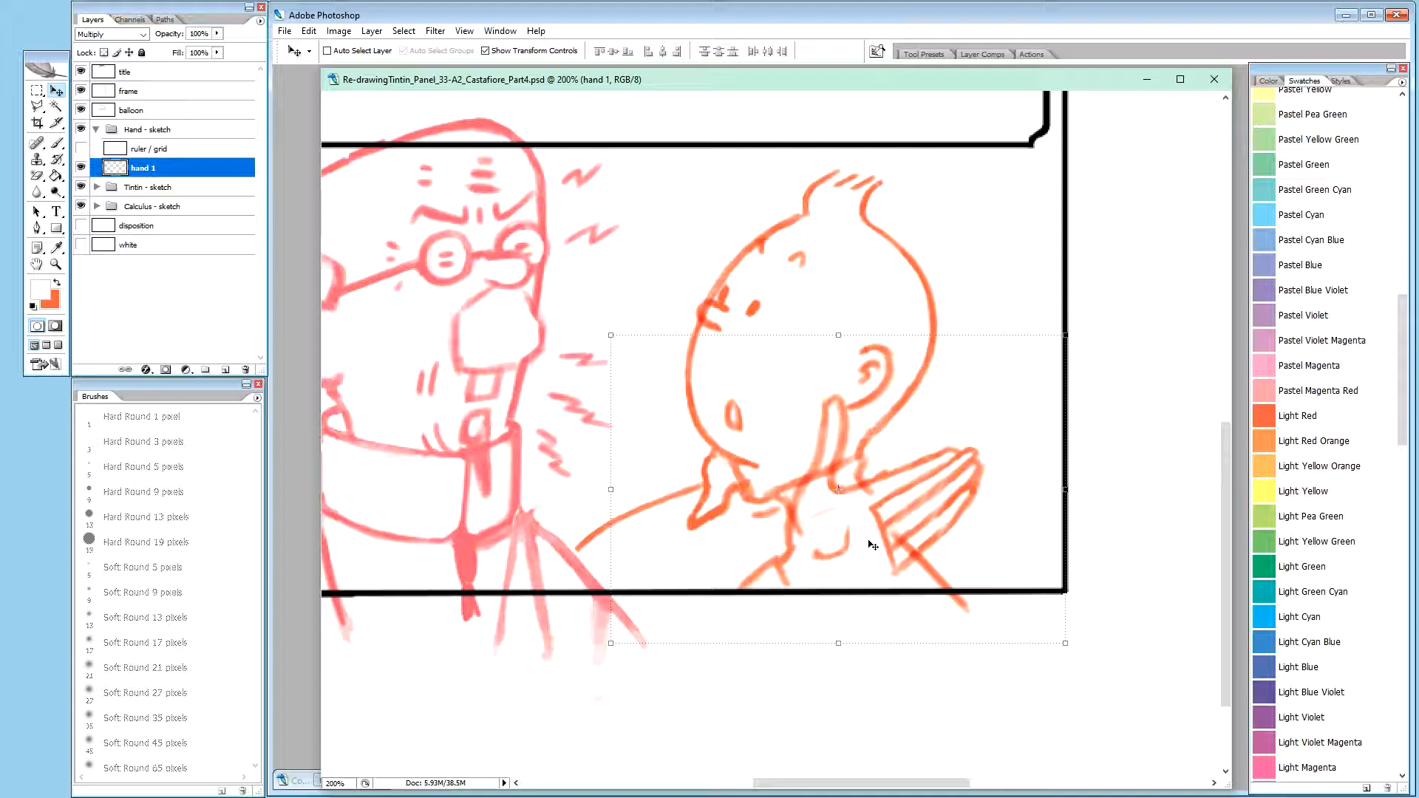
{"action": "left_click_drag", "start_coordinate": [873, 544], "coordinate": [856, 546]}
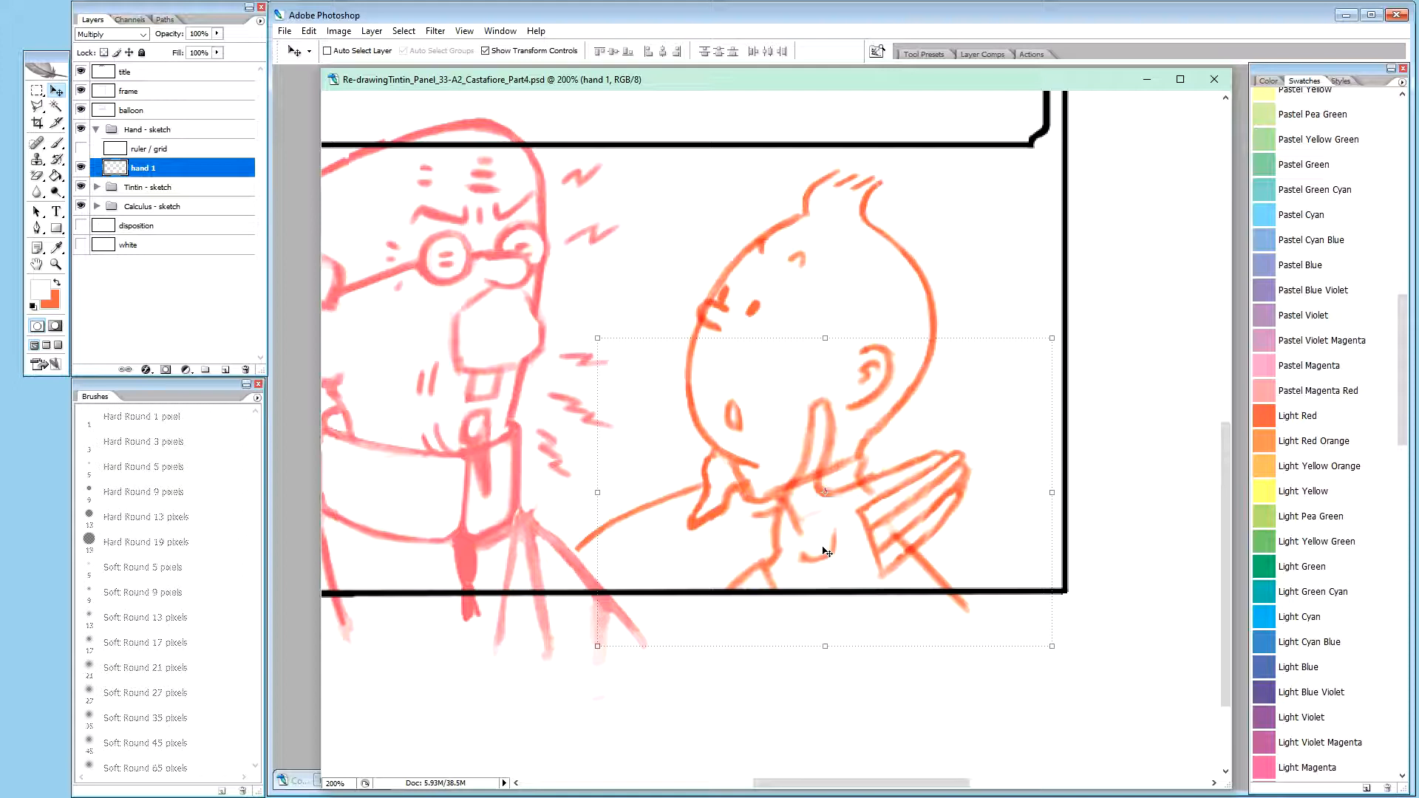
{"action": "left_click_drag", "start_coordinate": [822, 551], "coordinate": [785, 547]}
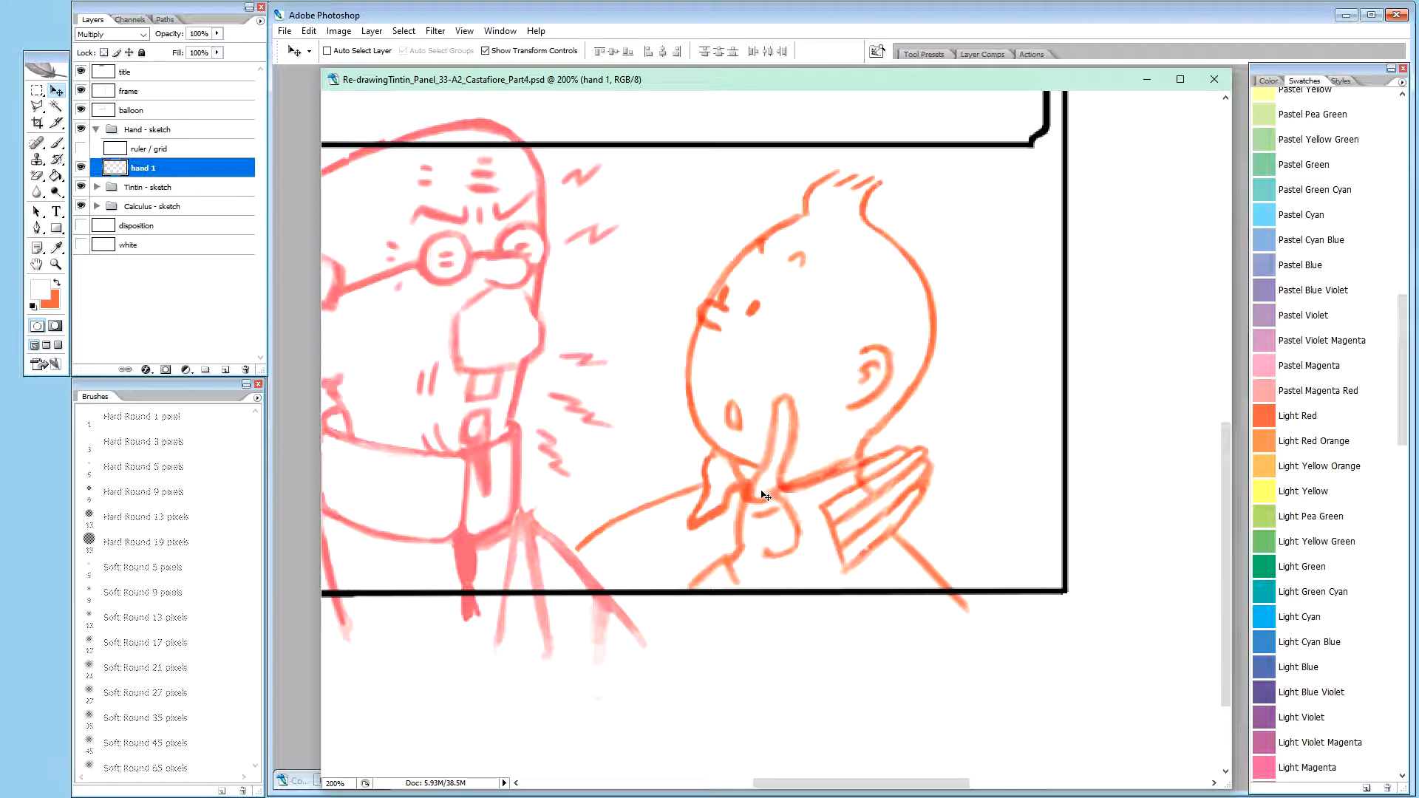
{"action": "left_click_drag", "start_coordinate": [766, 496], "coordinate": [803, 493]}
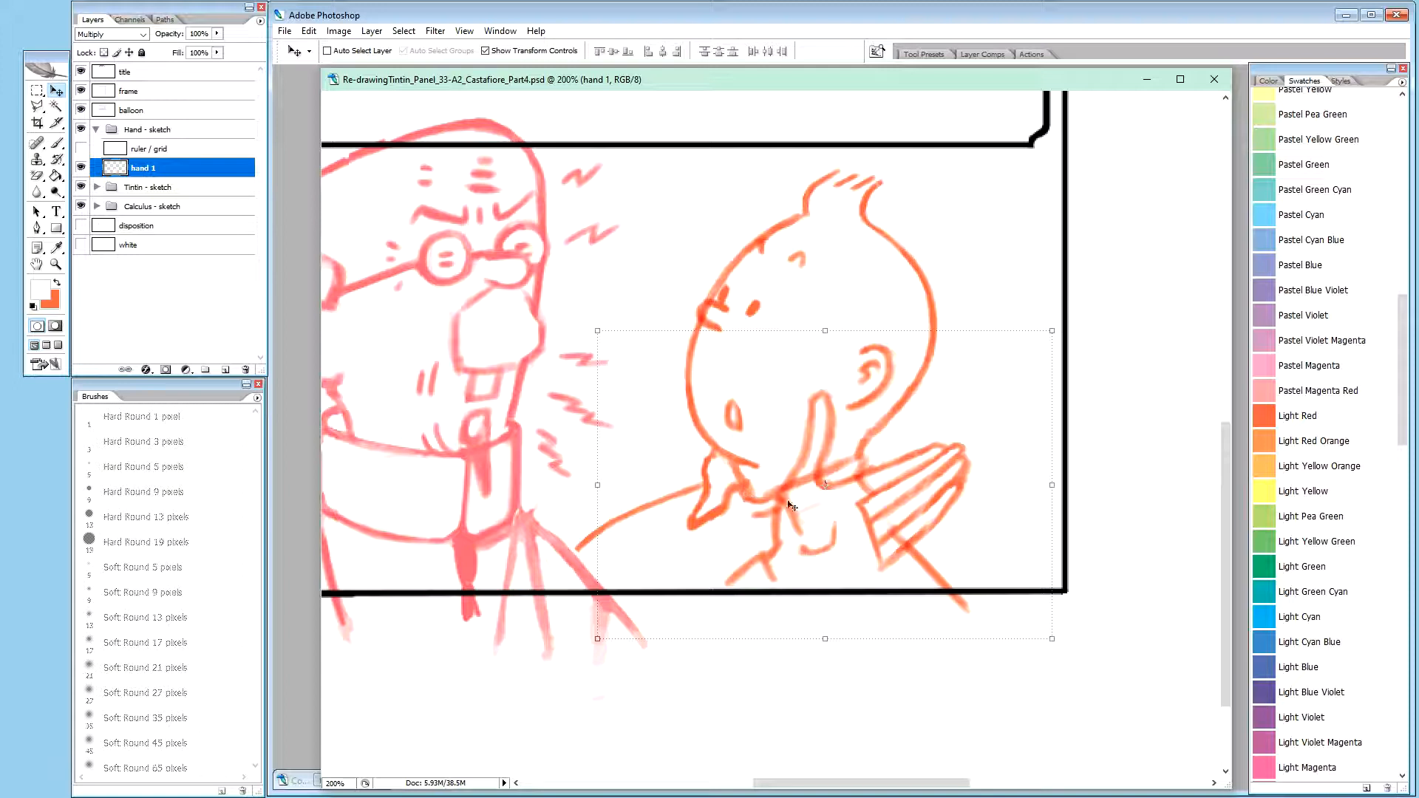
Try the hand sketch over Tintin's mouth, beside his ear, and partly outside the panel's right frame line
{"action": "left_click_drag", "start_coordinate": [810, 518], "coordinate": [773, 510]}
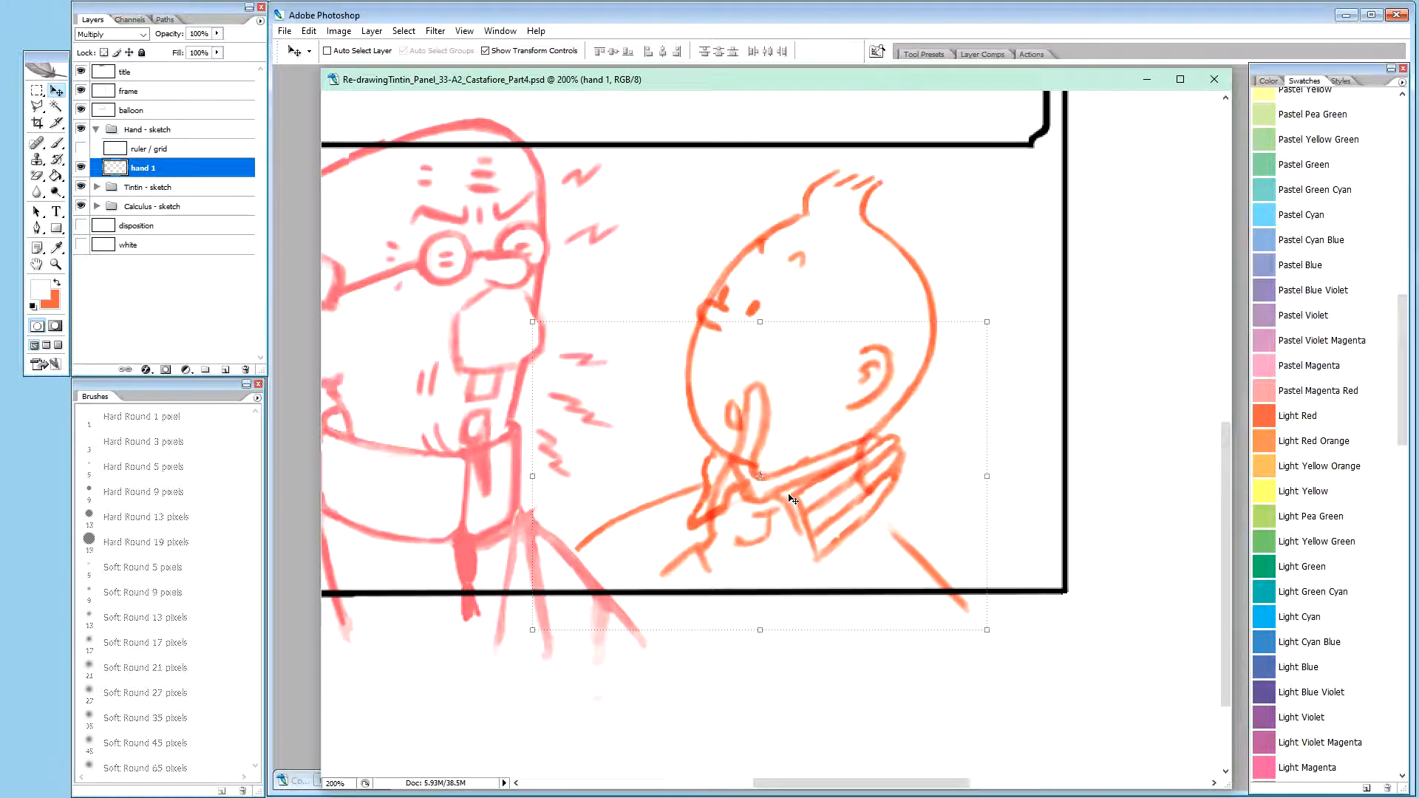
{"action": "left_click_drag", "start_coordinate": [785, 499], "coordinate": [742, 484]}
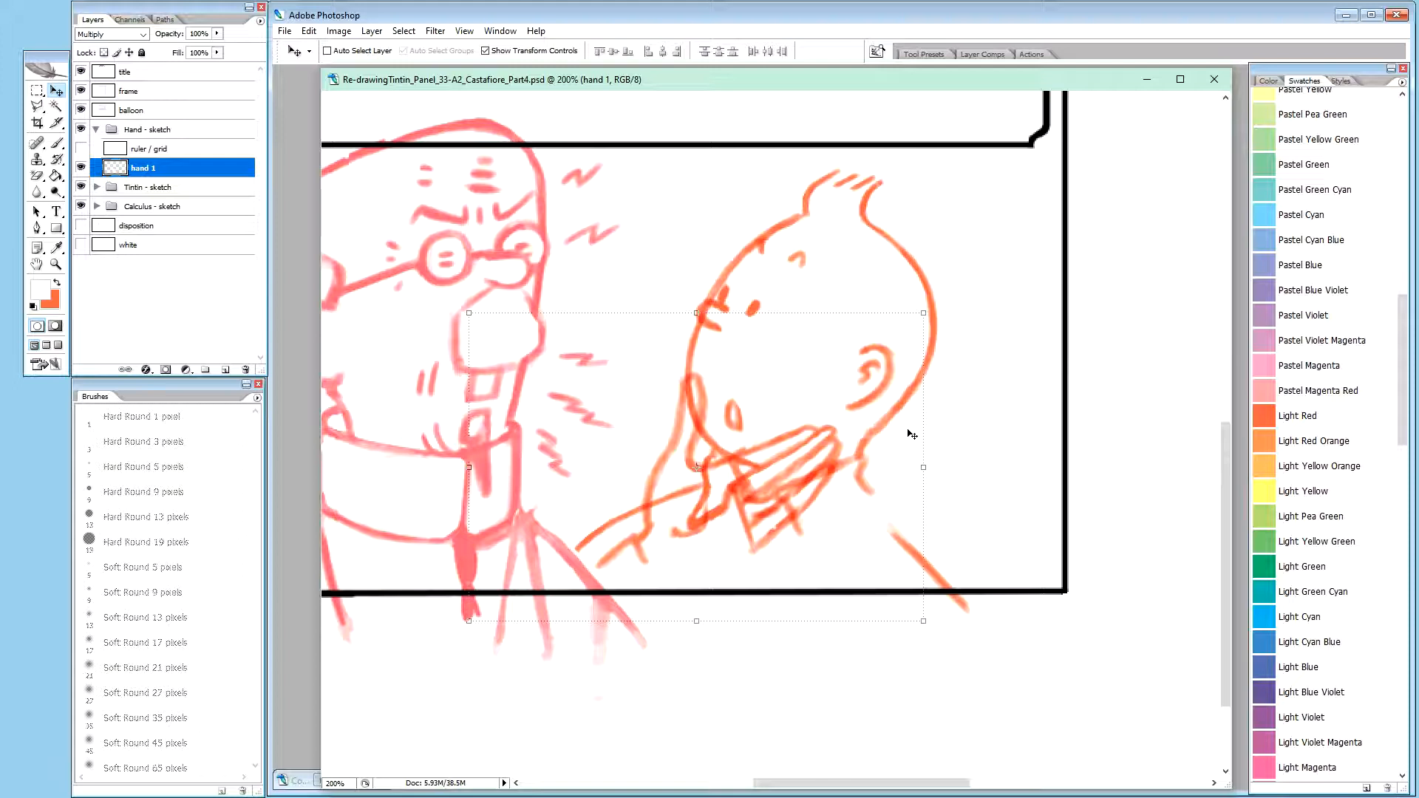
{"action": "mouse_move", "coordinate": [784, 503]}
{"action": "left_mouse_down"}
{"action": "mouse_move", "coordinate": [928, 491]}
{"action": "mouse_move", "coordinate": [915, 468]}
{"action": "left_mouse_up"}
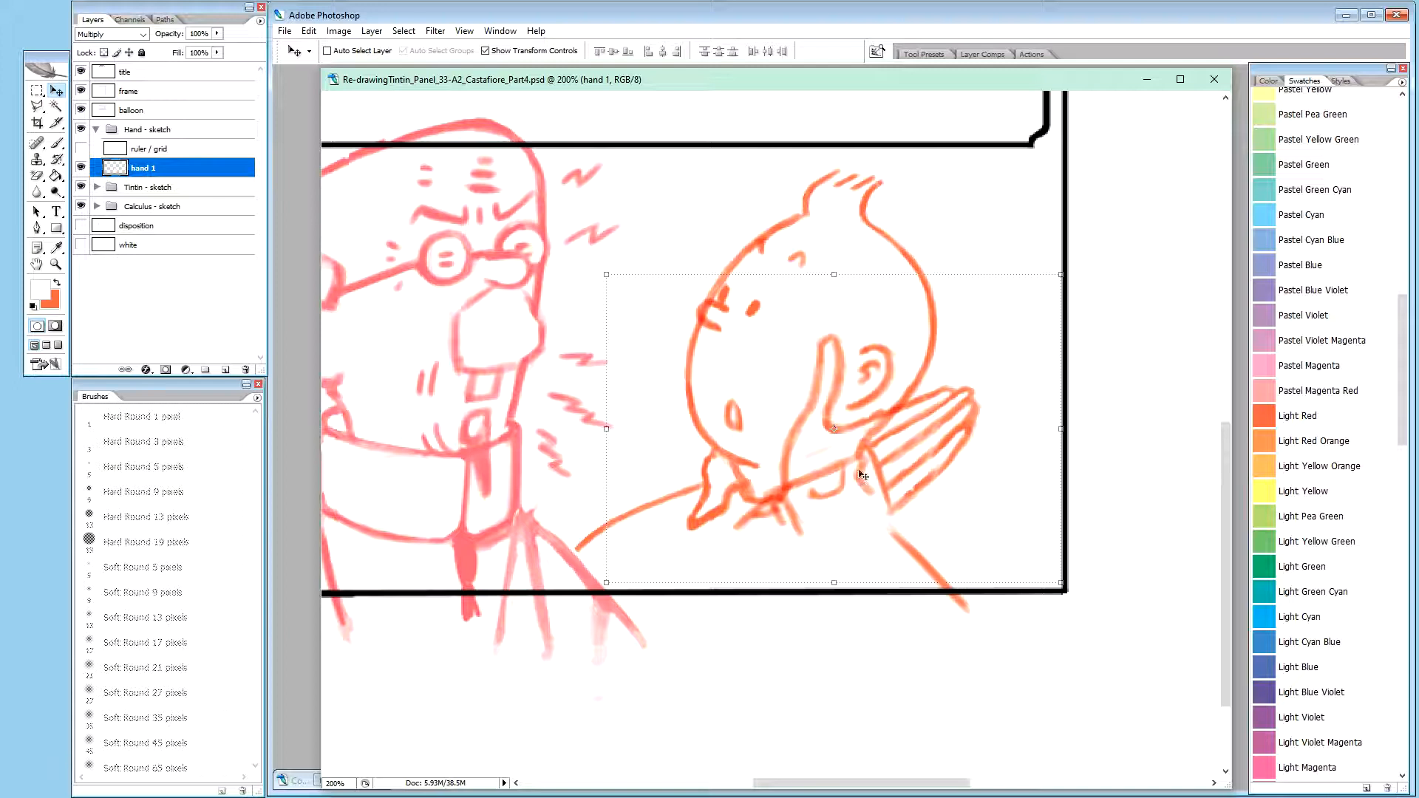
{"action": "mouse_move", "coordinate": [849, 465]}
{"action": "left_mouse_down"}
{"action": "mouse_move", "coordinate": [845, 525]}
{"action": "mouse_move", "coordinate": [813, 553]}
{"action": "left_mouse_up"}
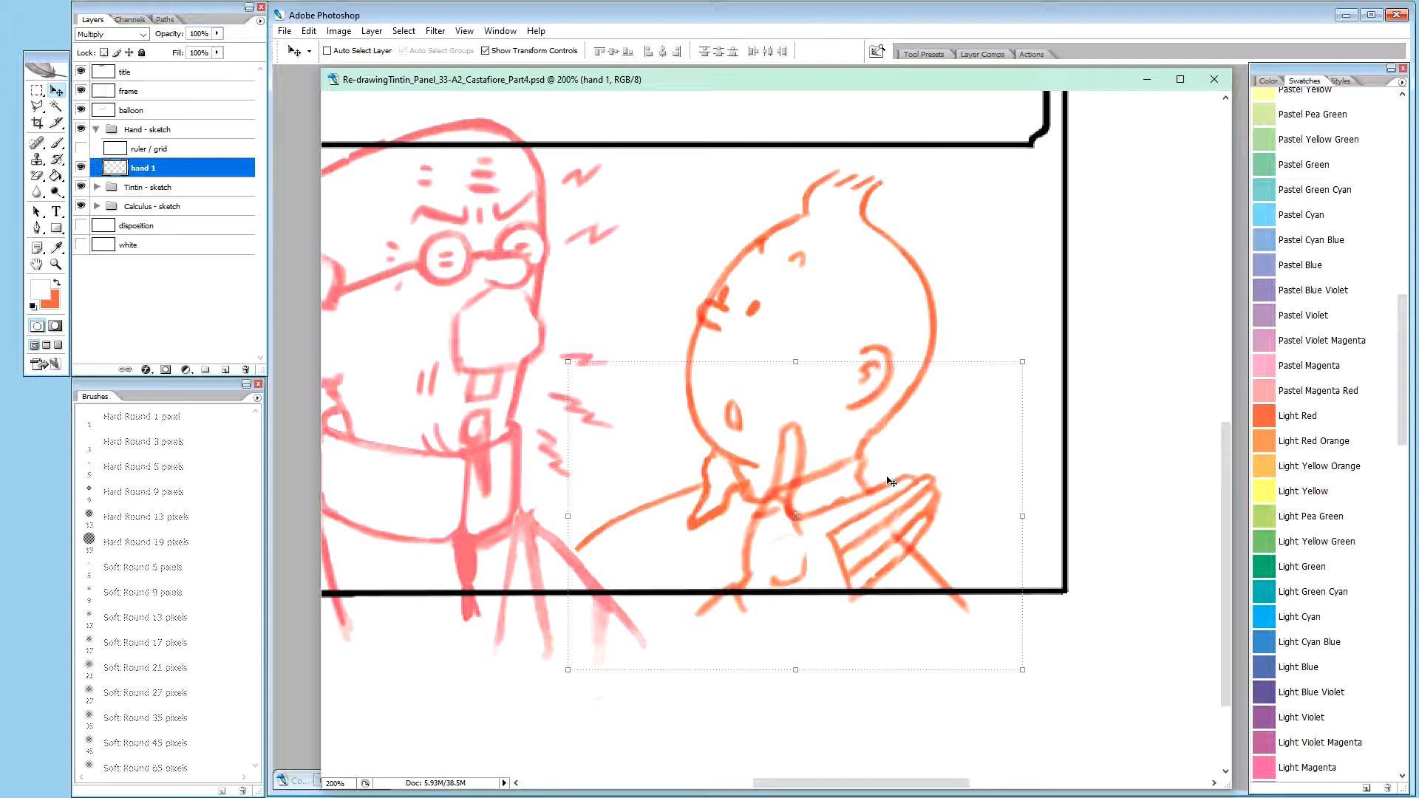
{"action": "mouse_move", "coordinate": [803, 555]}
{"action": "left_mouse_down"}
{"action": "mouse_move", "coordinate": [1002, 455]}
{"action": "mouse_move", "coordinate": [963, 488]}
{"action": "mouse_move", "coordinate": [976, 493]}
{"action": "left_mouse_up"}
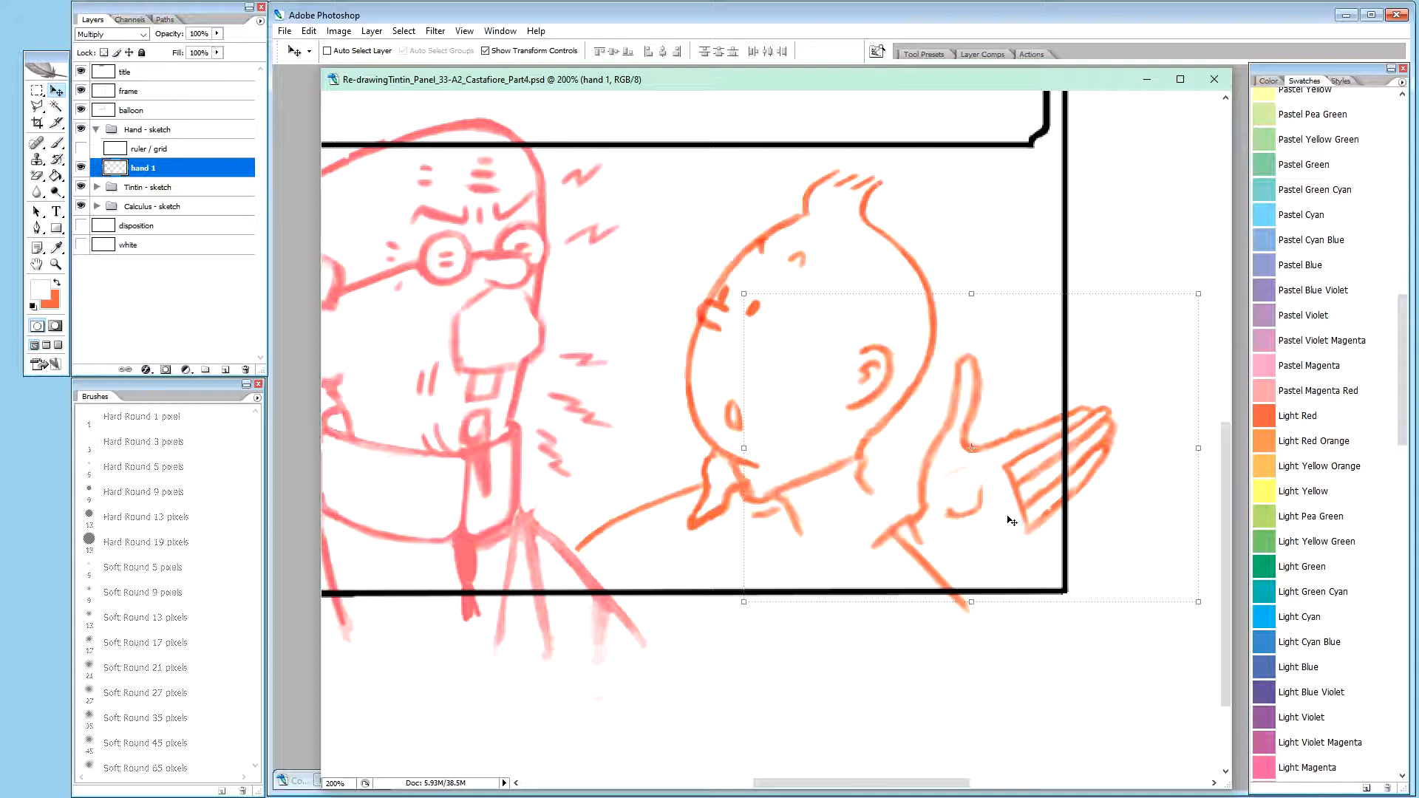
{"action": "left_click_drag", "start_coordinate": [1018, 516], "coordinate": [840, 586]}
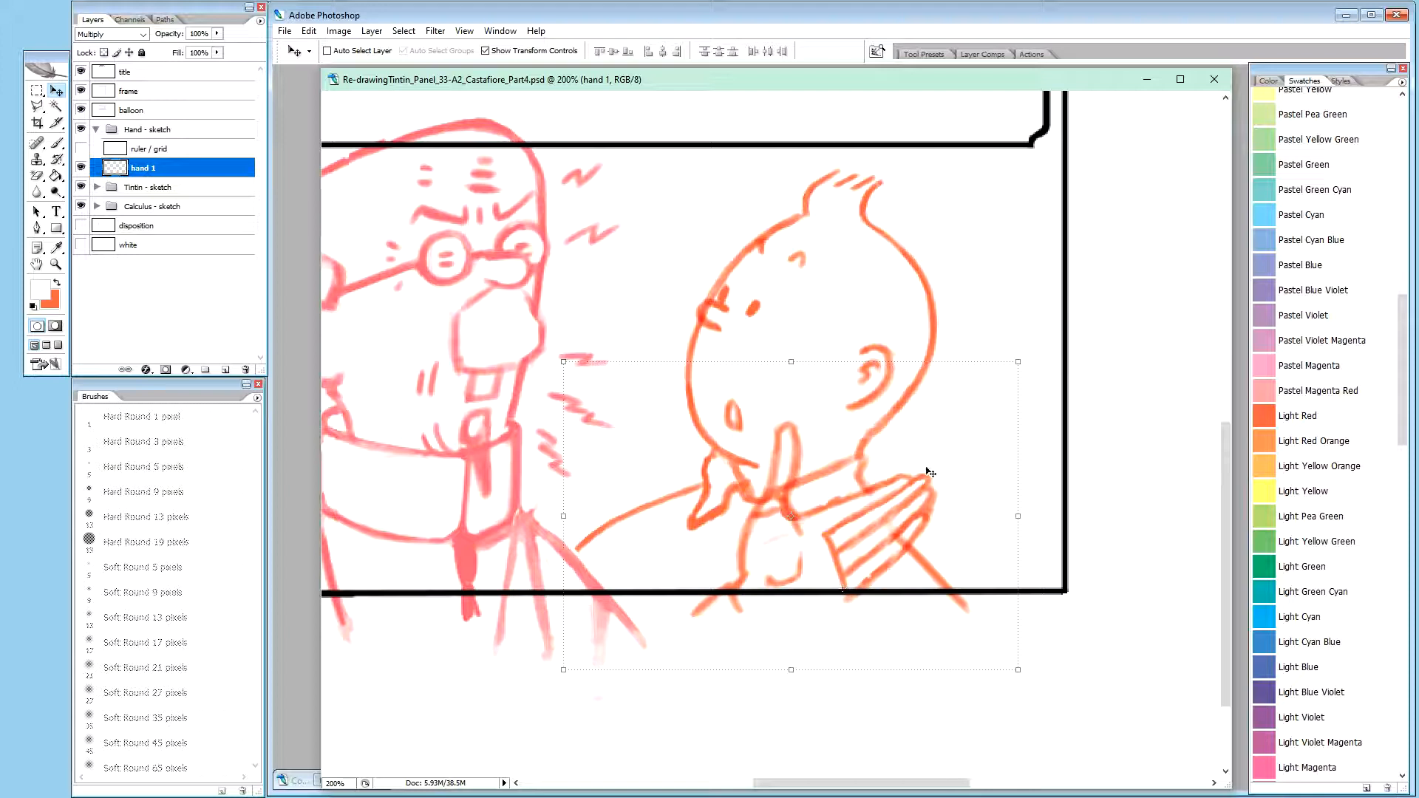
Try small vertical shifts of the hand sketch in front of Tintin's shoulder, near the panel's lower frame line
{"action": "mouse_move", "coordinate": [866, 549]}
{"action": "left_mouse_down"}
{"action": "mouse_move", "coordinate": [910, 498]}
{"action": "mouse_move", "coordinate": [787, 496]}
{"action": "mouse_move", "coordinate": [963, 465]}
{"action": "mouse_move", "coordinate": [976, 450]}
{"action": "mouse_move", "coordinate": [878, 524]}
{"action": "mouse_move", "coordinate": [893, 501]}
{"action": "mouse_move", "coordinate": [857, 516]}
{"action": "mouse_move", "coordinate": [874, 501]}
{"action": "mouse_move", "coordinate": [893, 517]}
{"action": "mouse_move", "coordinate": [889, 547]}
{"action": "mouse_move", "coordinate": [858, 557]}
{"action": "mouse_move", "coordinate": [896, 545]}
{"action": "mouse_move", "coordinate": [846, 556]}
{"action": "mouse_move", "coordinate": [889, 557]}
{"action": "mouse_move", "coordinate": [880, 548]}
{"action": "mouse_move", "coordinate": [871, 580]}
{"action": "mouse_move", "coordinate": [875, 566]}
{"action": "left_mouse_up"}
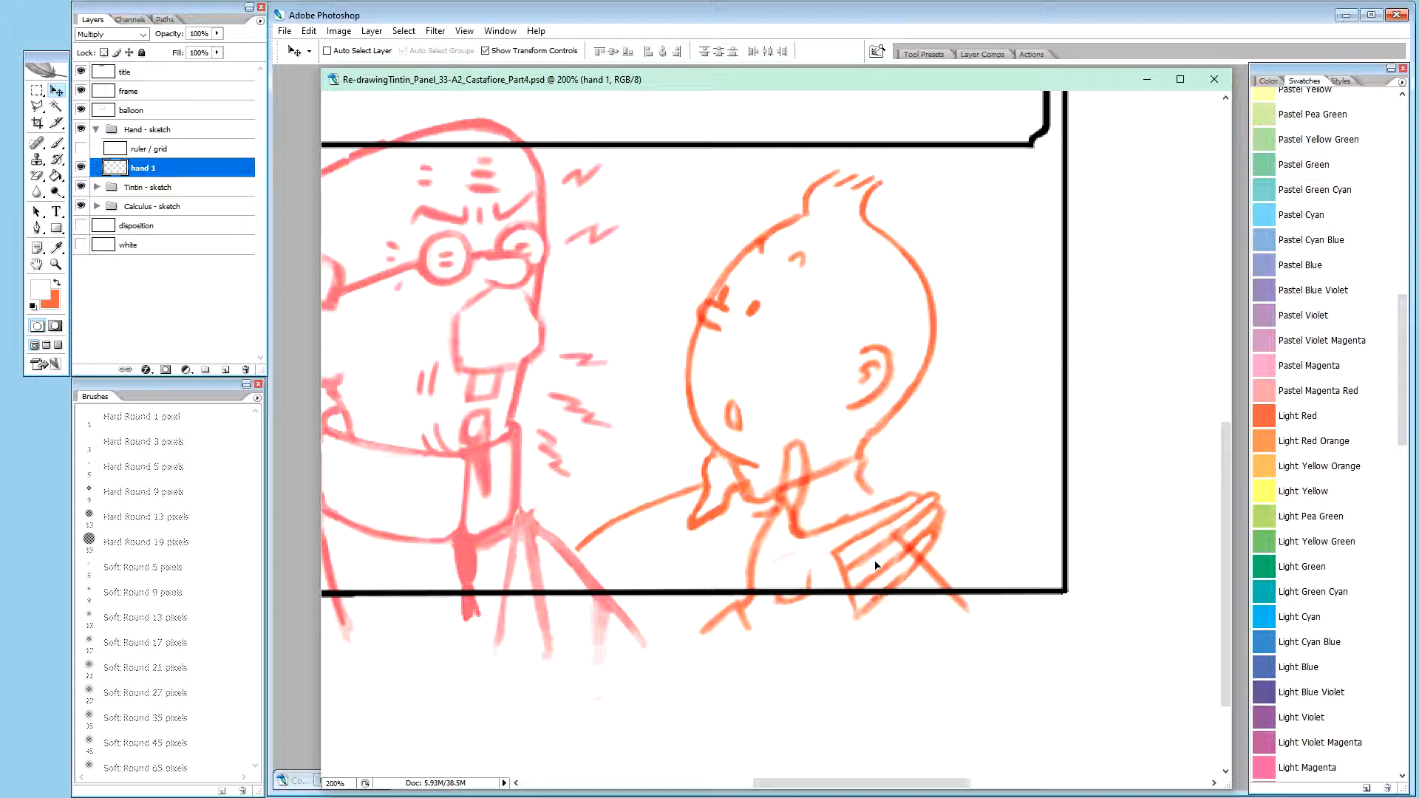
{"action": "left_click_drag", "start_coordinate": [875, 566], "coordinate": [875, 566]}
{"action": "mouse_move", "coordinate": [901, 568]}
{"action": "left_mouse_down"}
{"action": "mouse_move", "coordinate": [902, 532]}
{"action": "mouse_move", "coordinate": [903, 543]}
{"action": "left_mouse_up"}
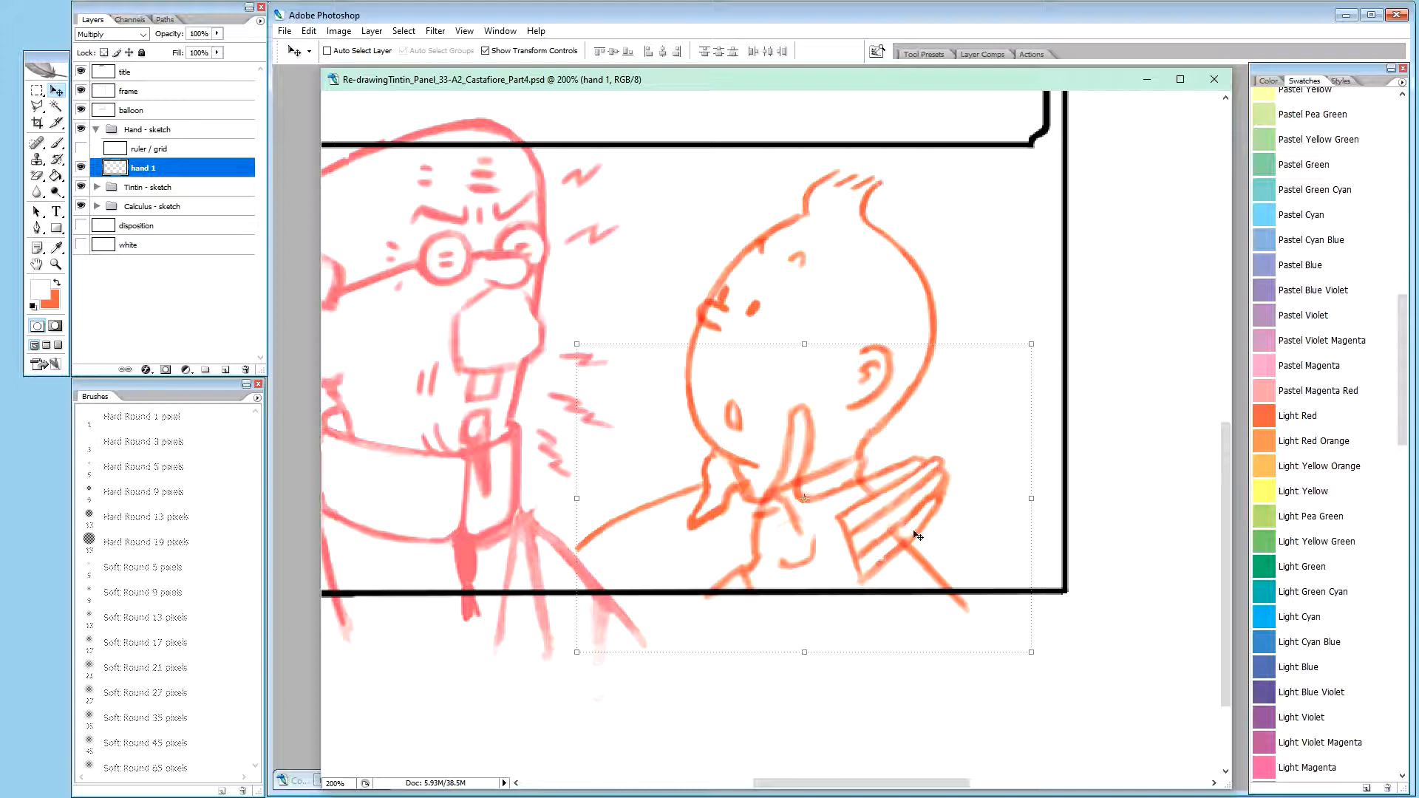
{"action": "left_click_drag", "start_coordinate": [881, 544], "coordinate": [884, 538]}
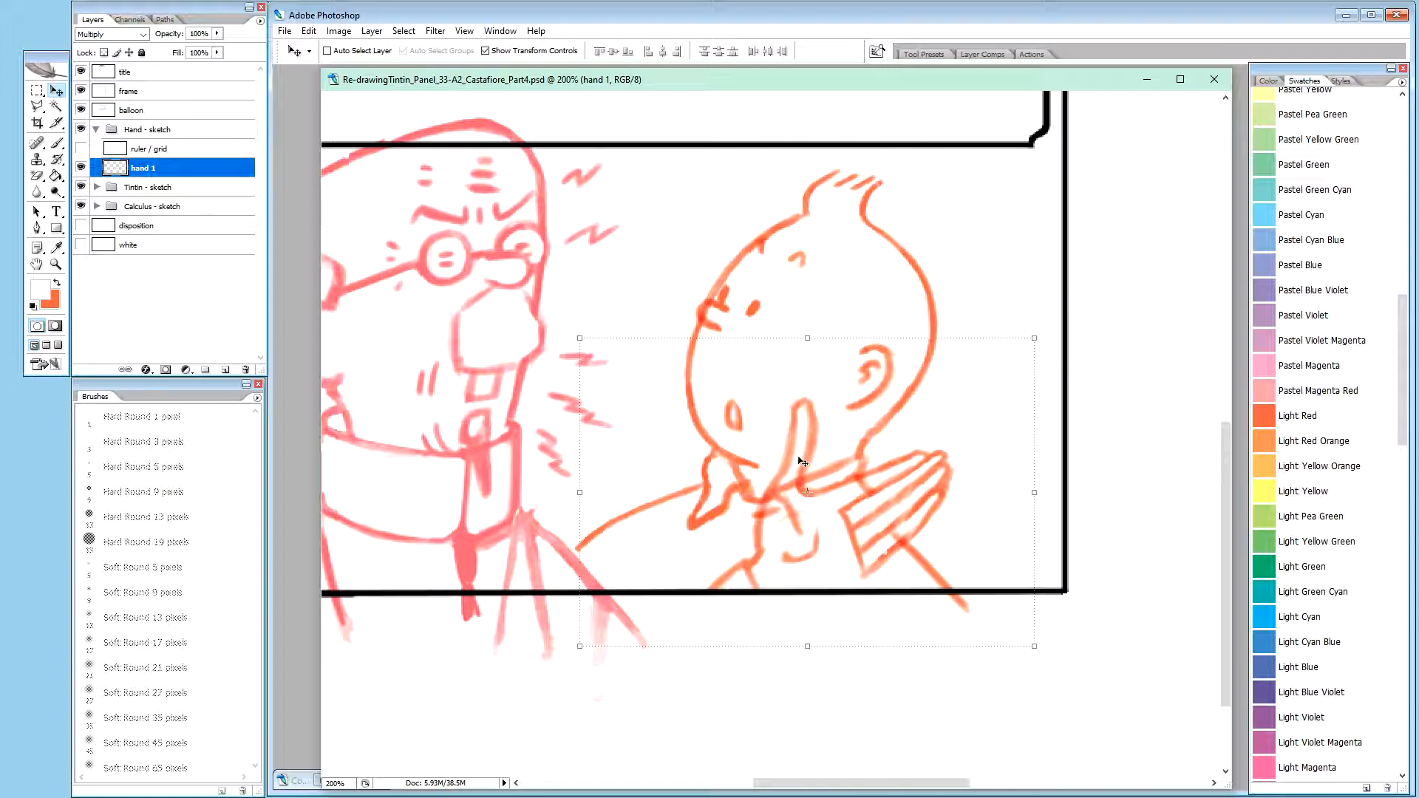
{"action": "left_click_drag", "start_coordinate": [801, 455], "coordinate": [799, 505]}
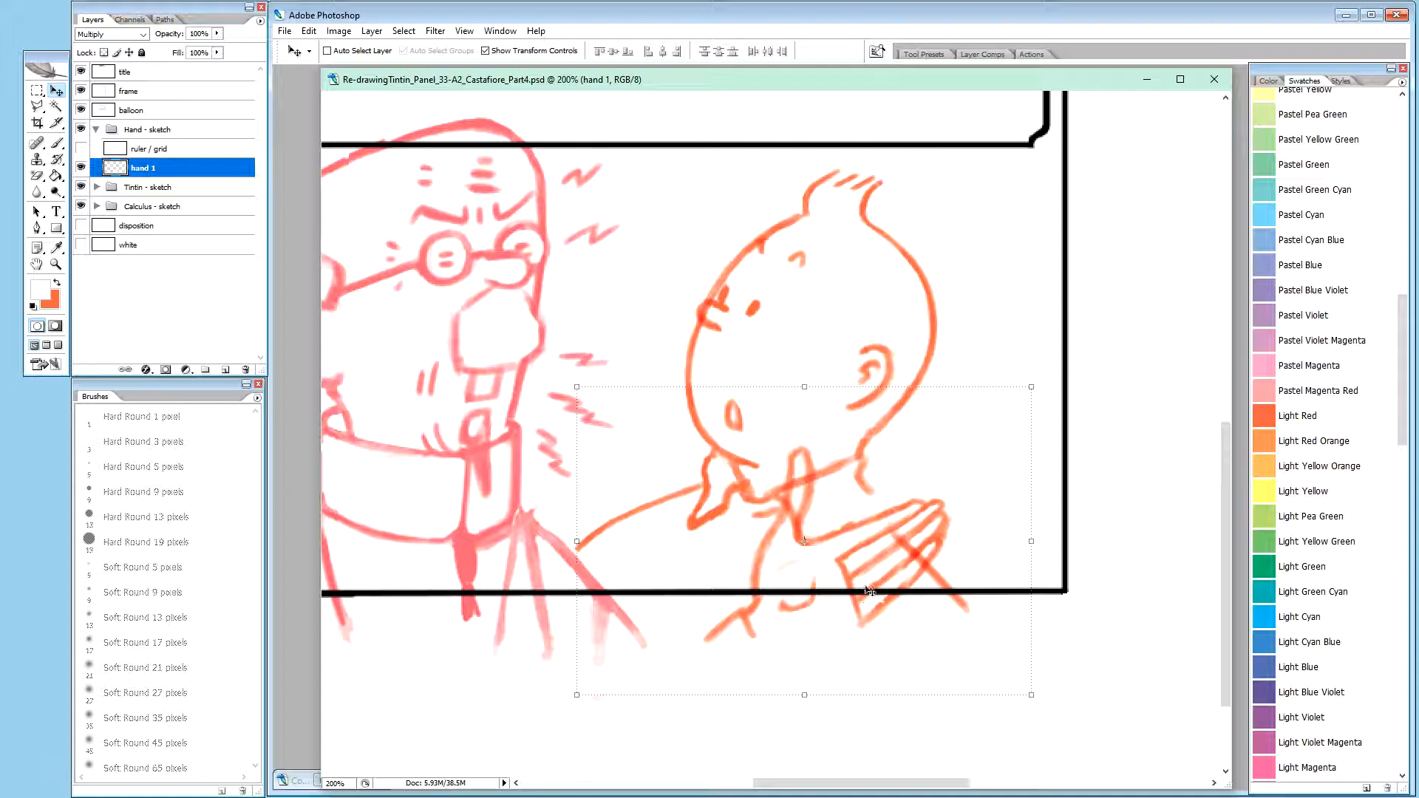
Move the hand sketch below the panel and examine the composition without it at 100% and 200%
{"action": "mouse_move", "coordinate": [885, 576]}
{"action": "left_mouse_down"}
{"action": "mouse_move", "coordinate": [886, 538]}
{"action": "mouse_move", "coordinate": [902, 735]}
{"action": "mouse_move", "coordinate": [901, 710]}
{"action": "left_mouse_up"}
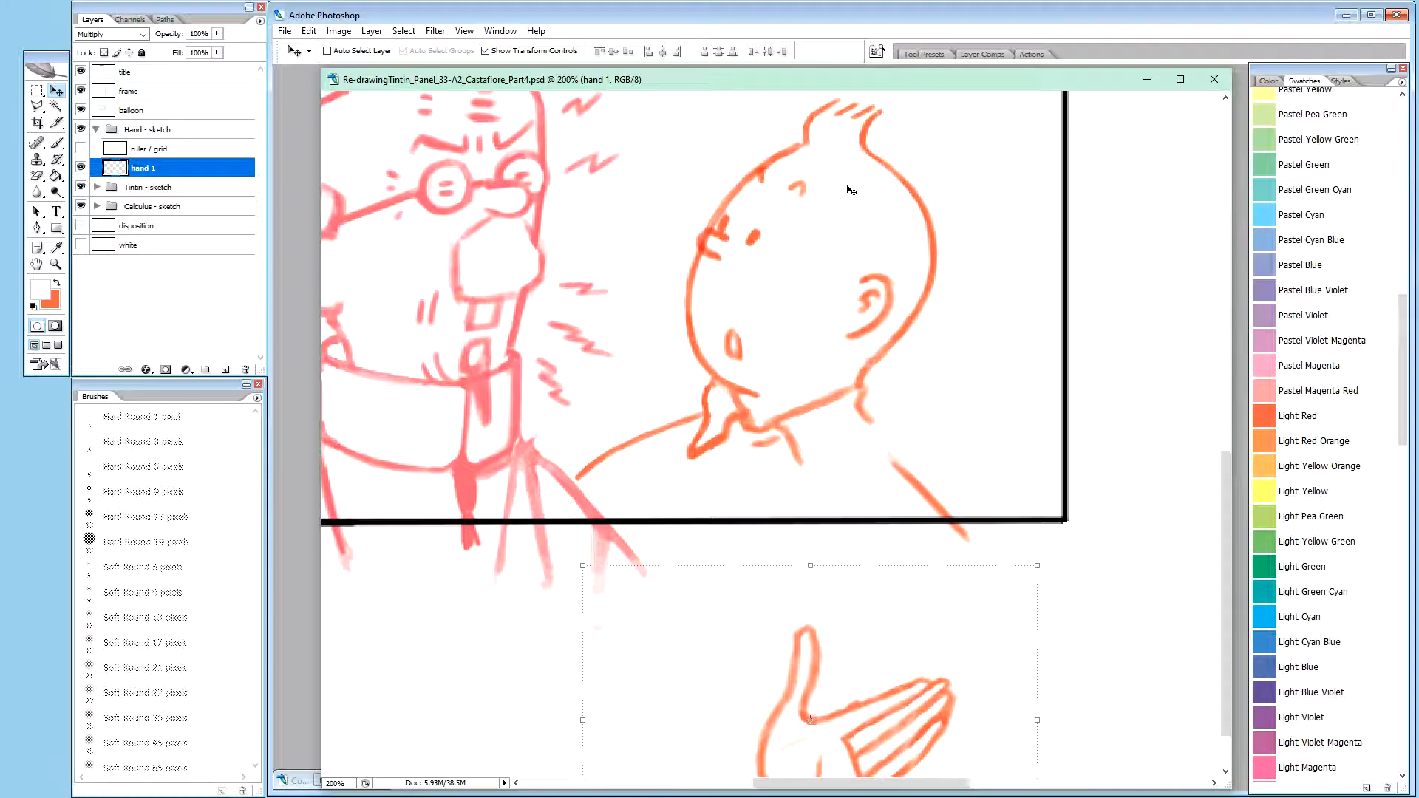
{"action": "key", "text": "ctrl+minus"}
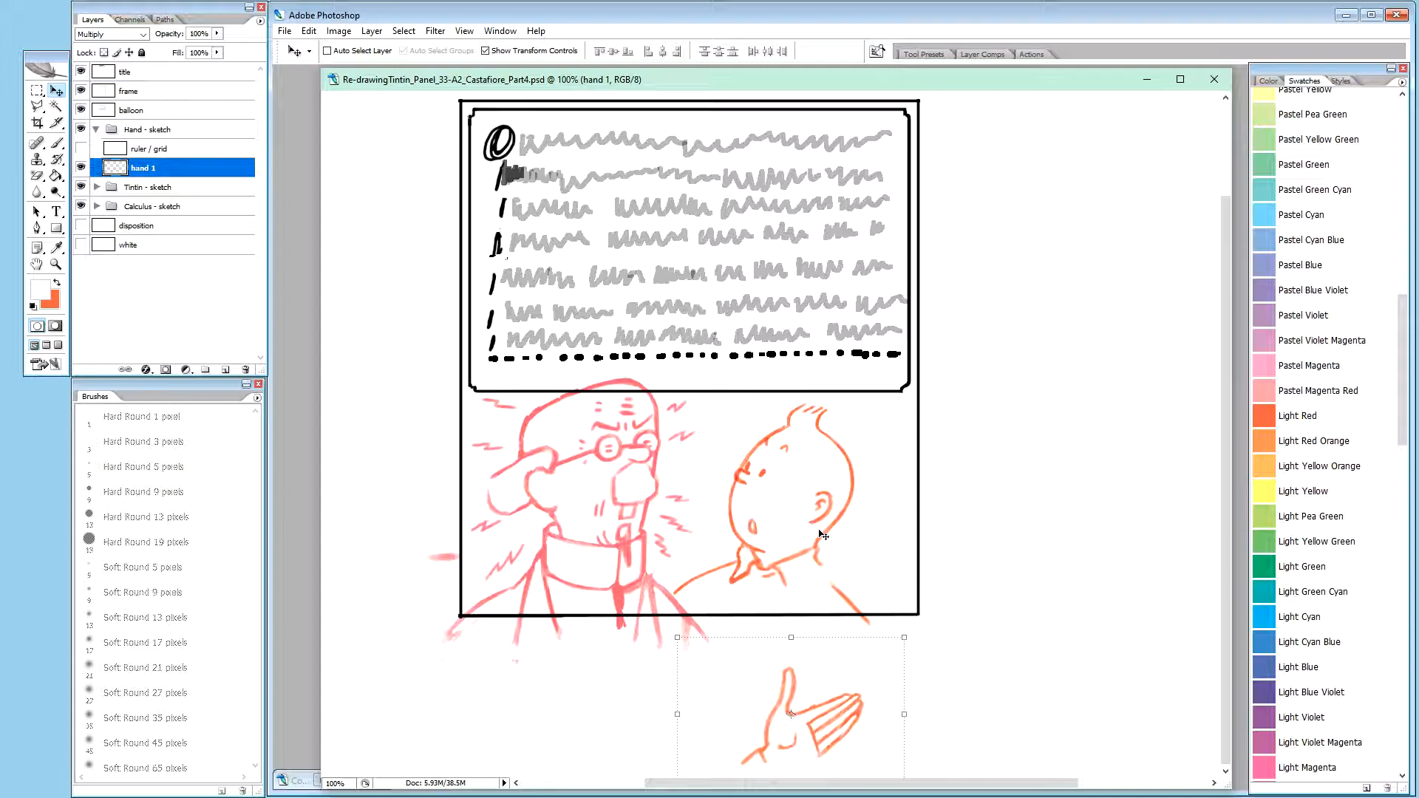
{"action": "key", "text": "ctrl+plus"}
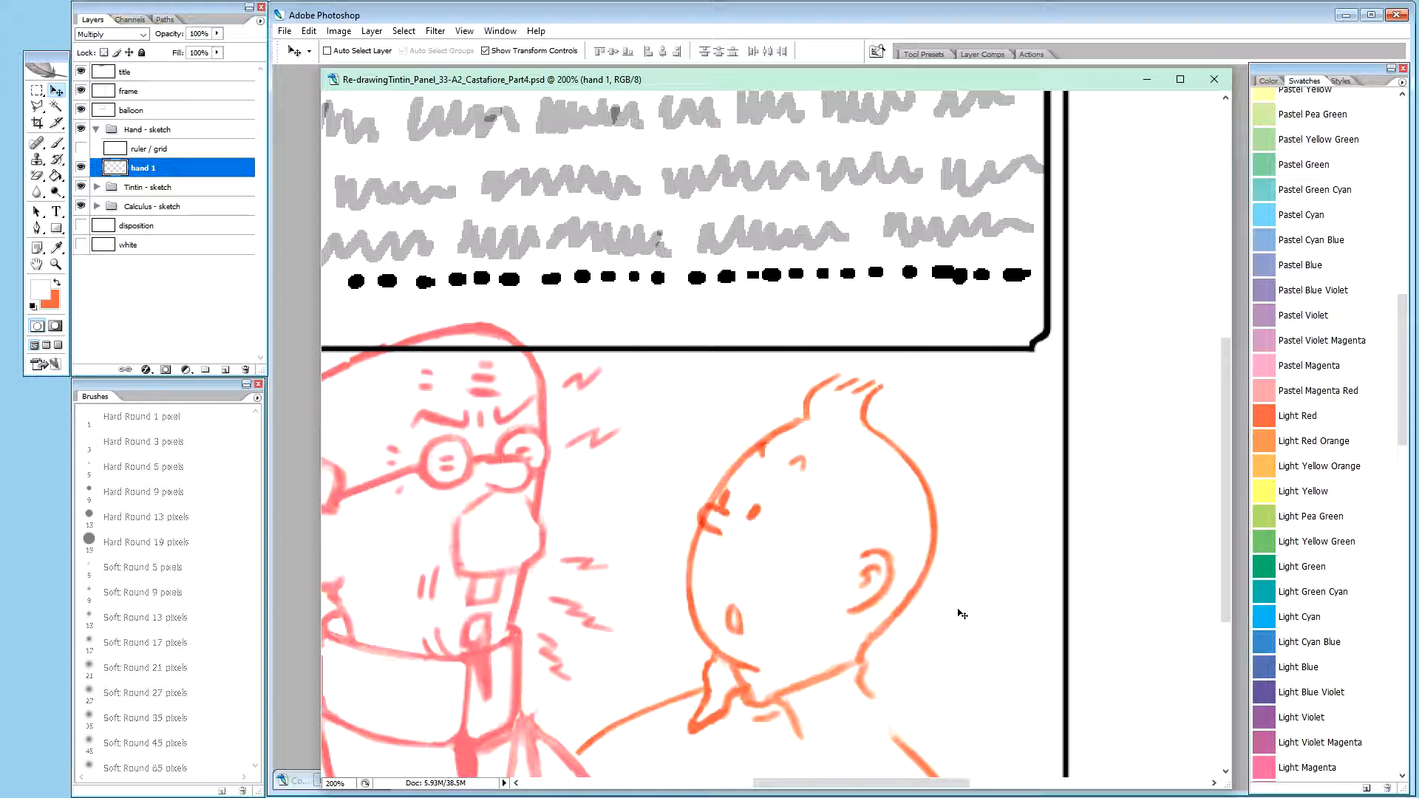
{"action": "key", "text": "h"}
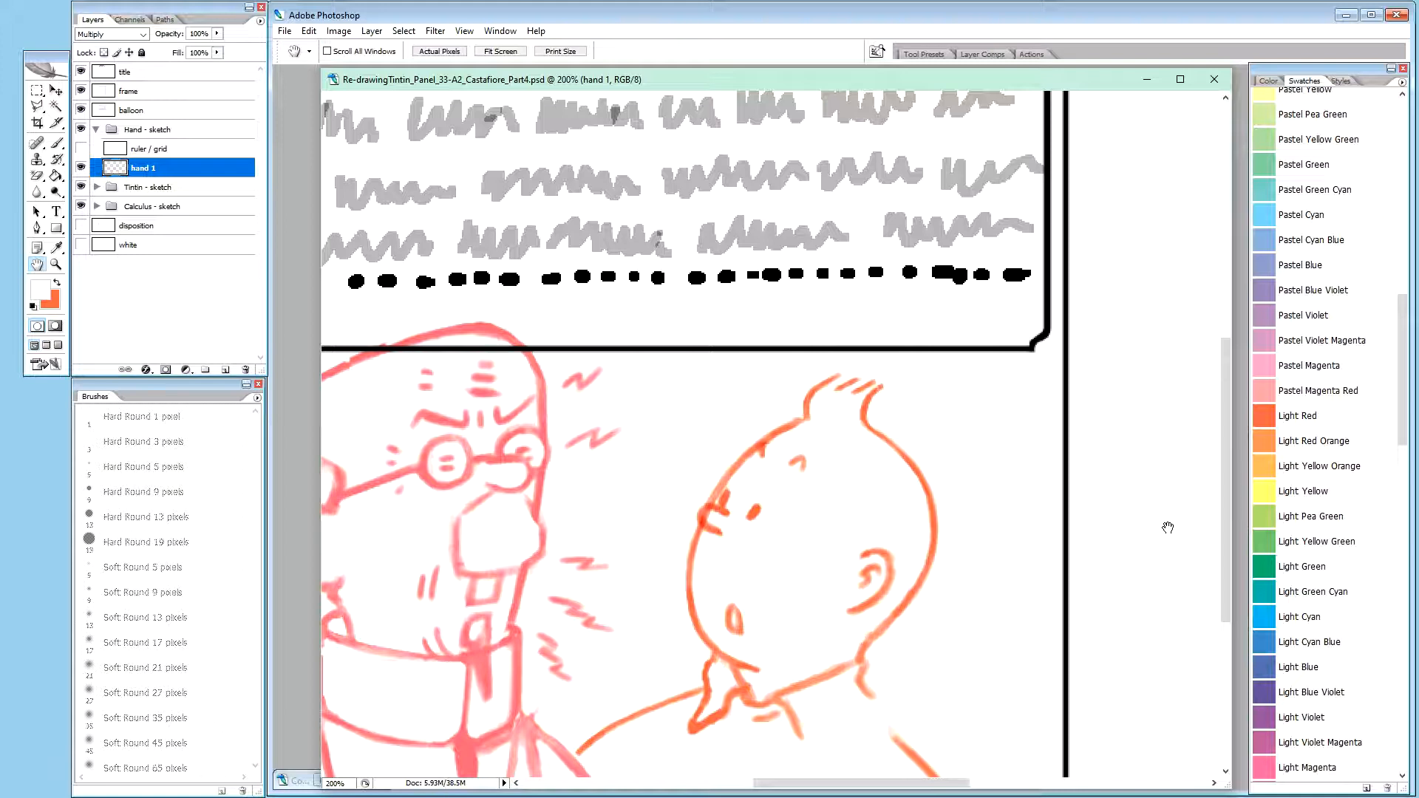
{"action": "left_click_drag", "start_coordinate": [1224, 375], "coordinate": [1220, 515]}
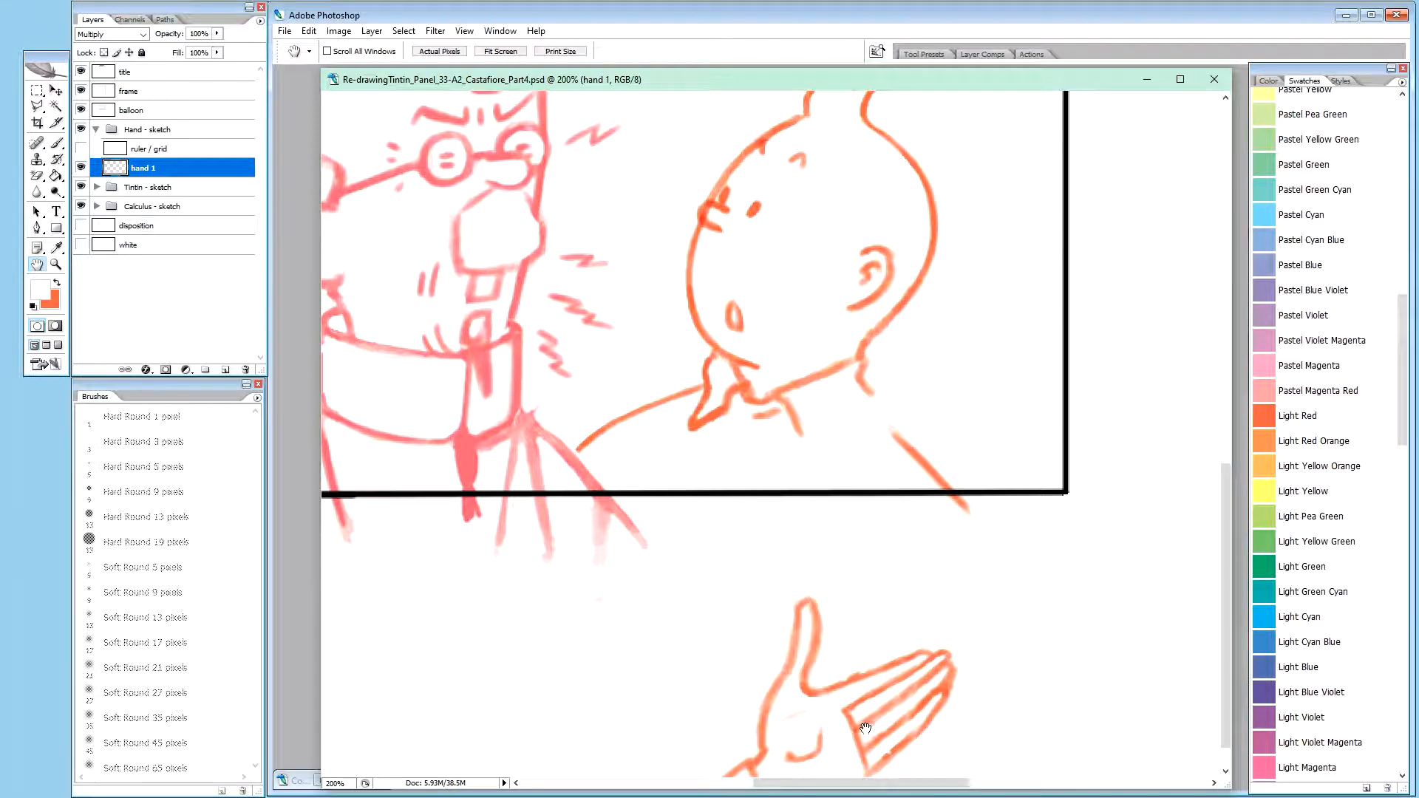
{"action": "left_click_drag", "start_coordinate": [866, 728], "coordinate": [868, 722]}
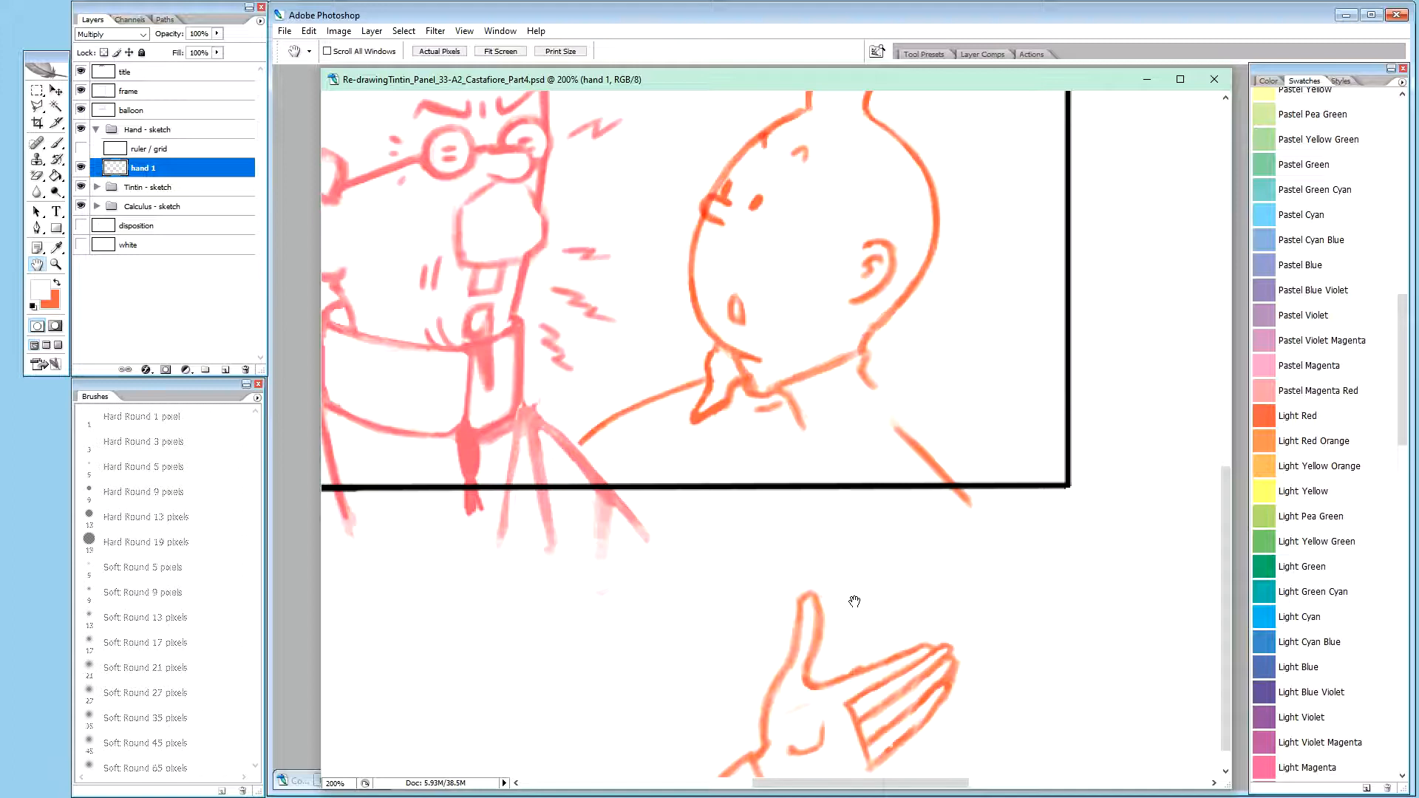
Move the hand sketch back in front of Tintin's shoulder, nudge it slightly up and to the right, and save the file
{"action": "mouse_move", "coordinate": [914, 679]}
{"action": "left_mouse_down"}
{"action": "mouse_move", "coordinate": [914, 636]}
{"action": "mouse_move", "coordinate": [916, 684]}
{"action": "mouse_move", "coordinate": [887, 592]}
{"action": "mouse_move", "coordinate": [885, 425]}
{"action": "left_mouse_up"}
{"action": "key", "text": "v"}
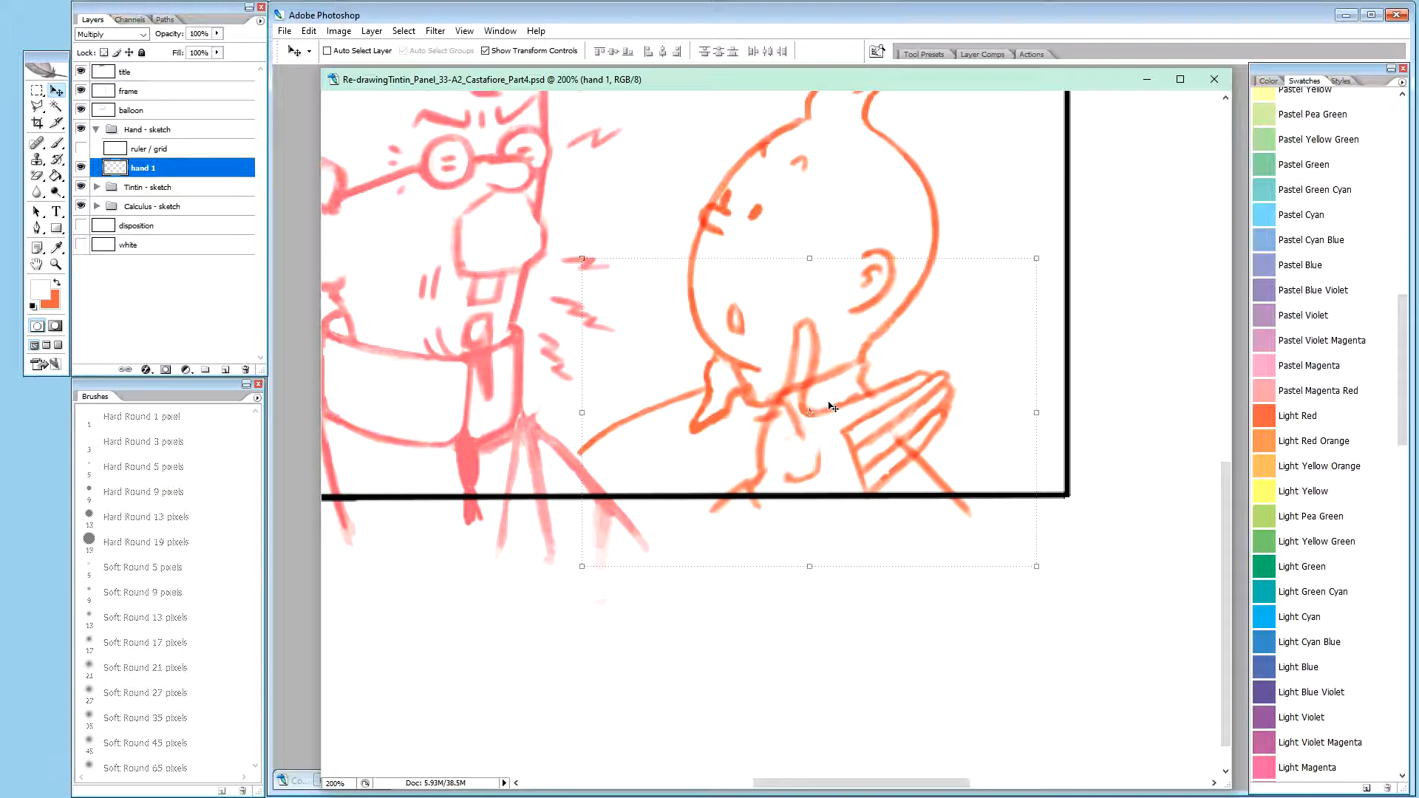
{"action": "left_click", "coordinate": [80, 147]}
{"action": "left_click_drag", "start_coordinate": [878, 453], "coordinate": [894, 449]}
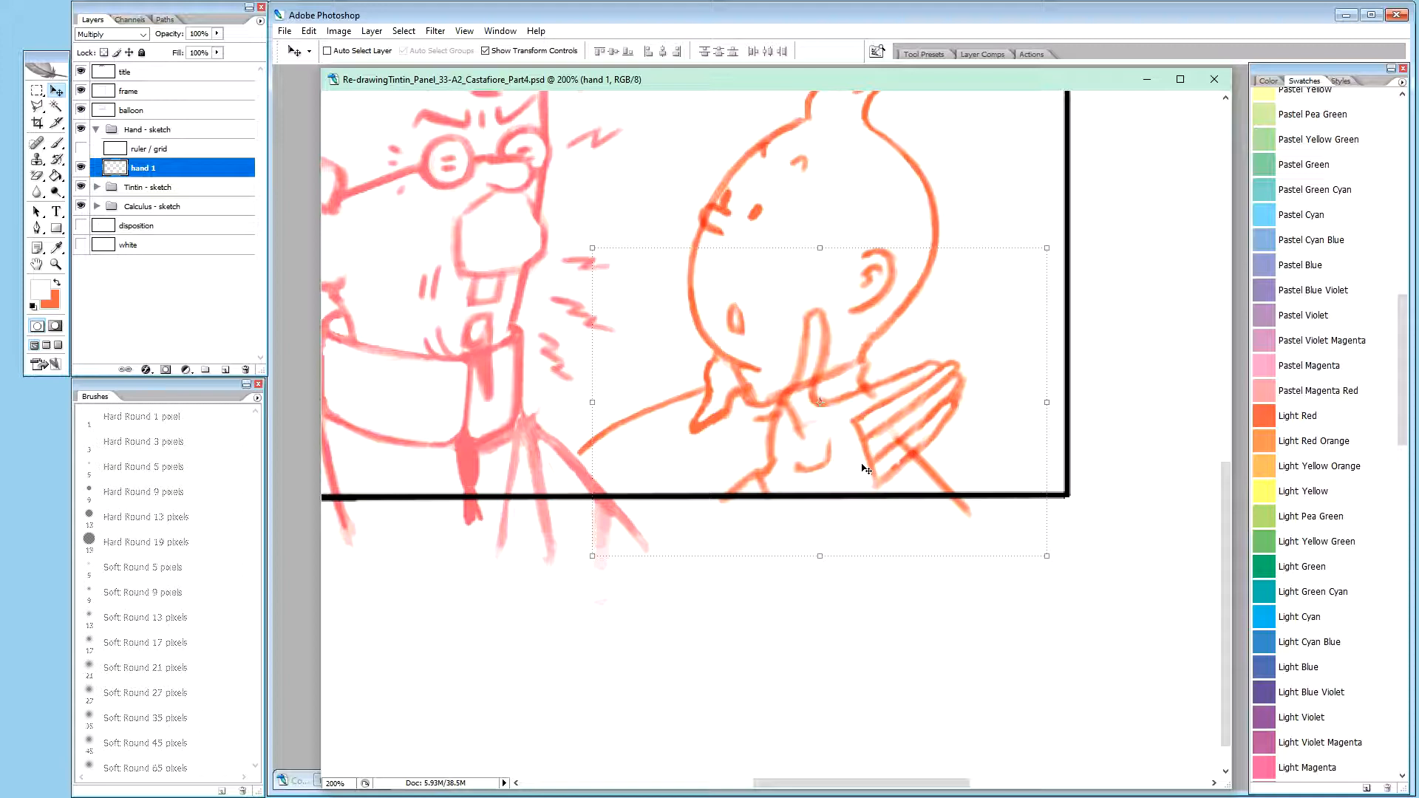
{"action": "left_click_drag", "start_coordinate": [868, 470], "coordinate": [871, 472]}
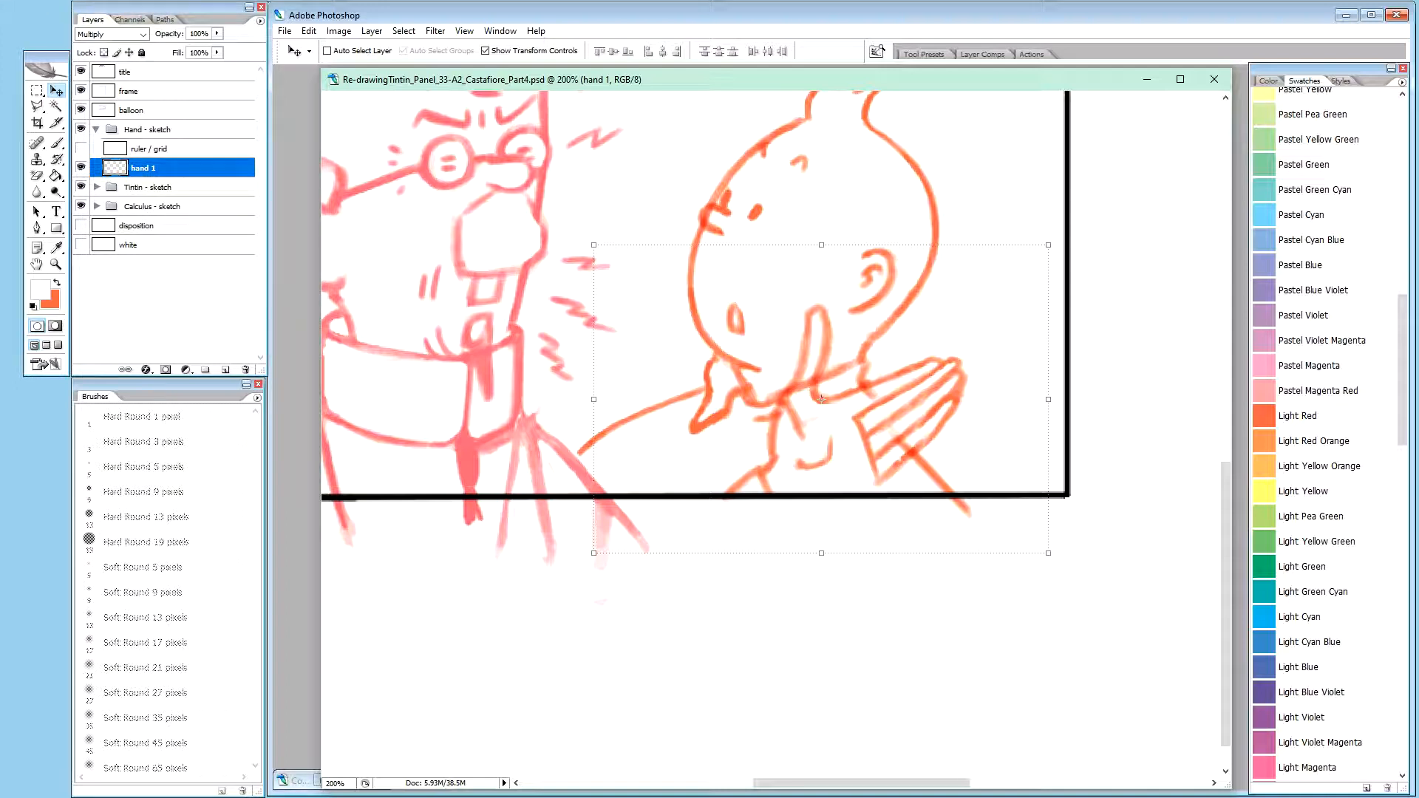
{"action": "key", "text": "ctrl+s"}
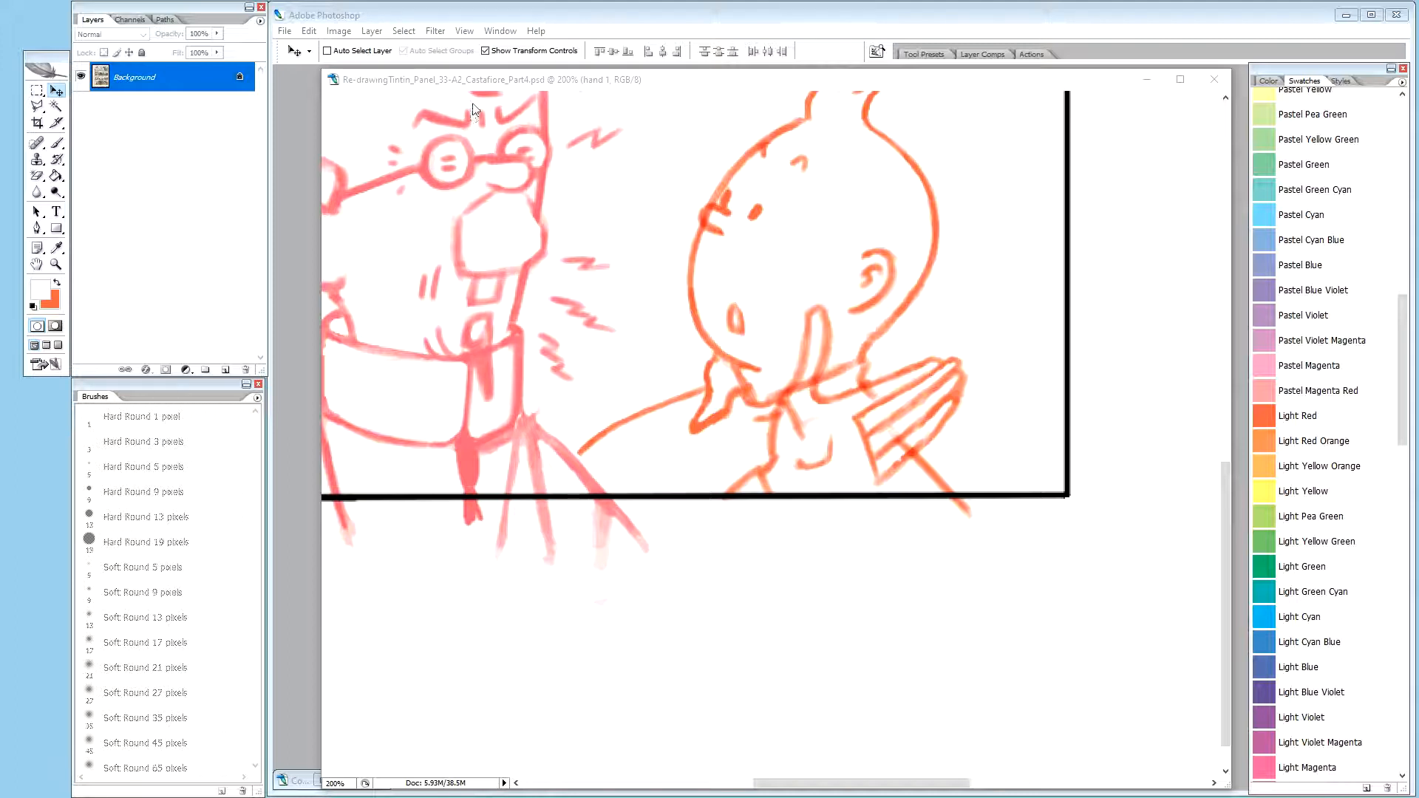
{"action": "left_click", "coordinate": [485, 81]}
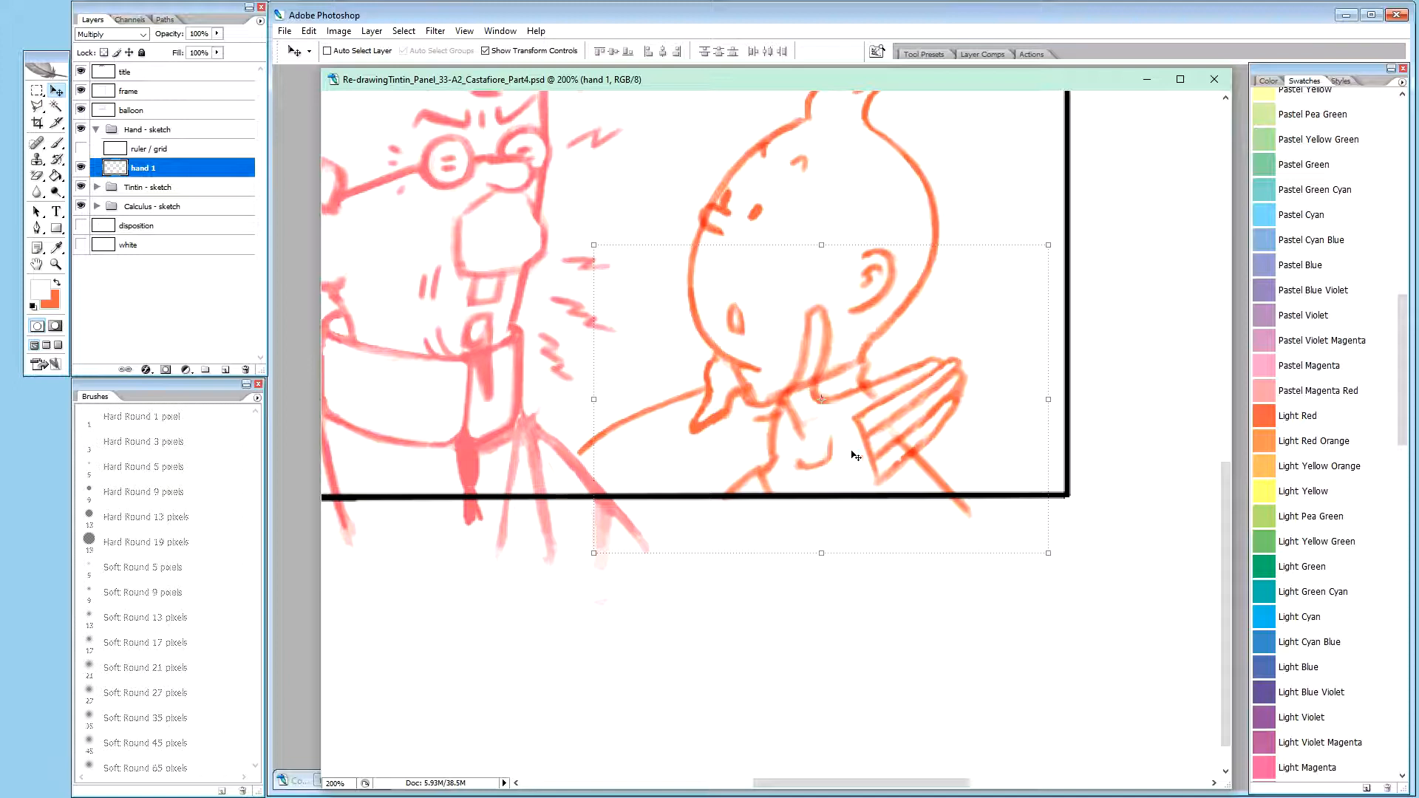
Draw the hand's lower outline from beneath the fingers to the lower frame line in Light Red at 20% brush opacity
{"action": "key", "text": "b"}
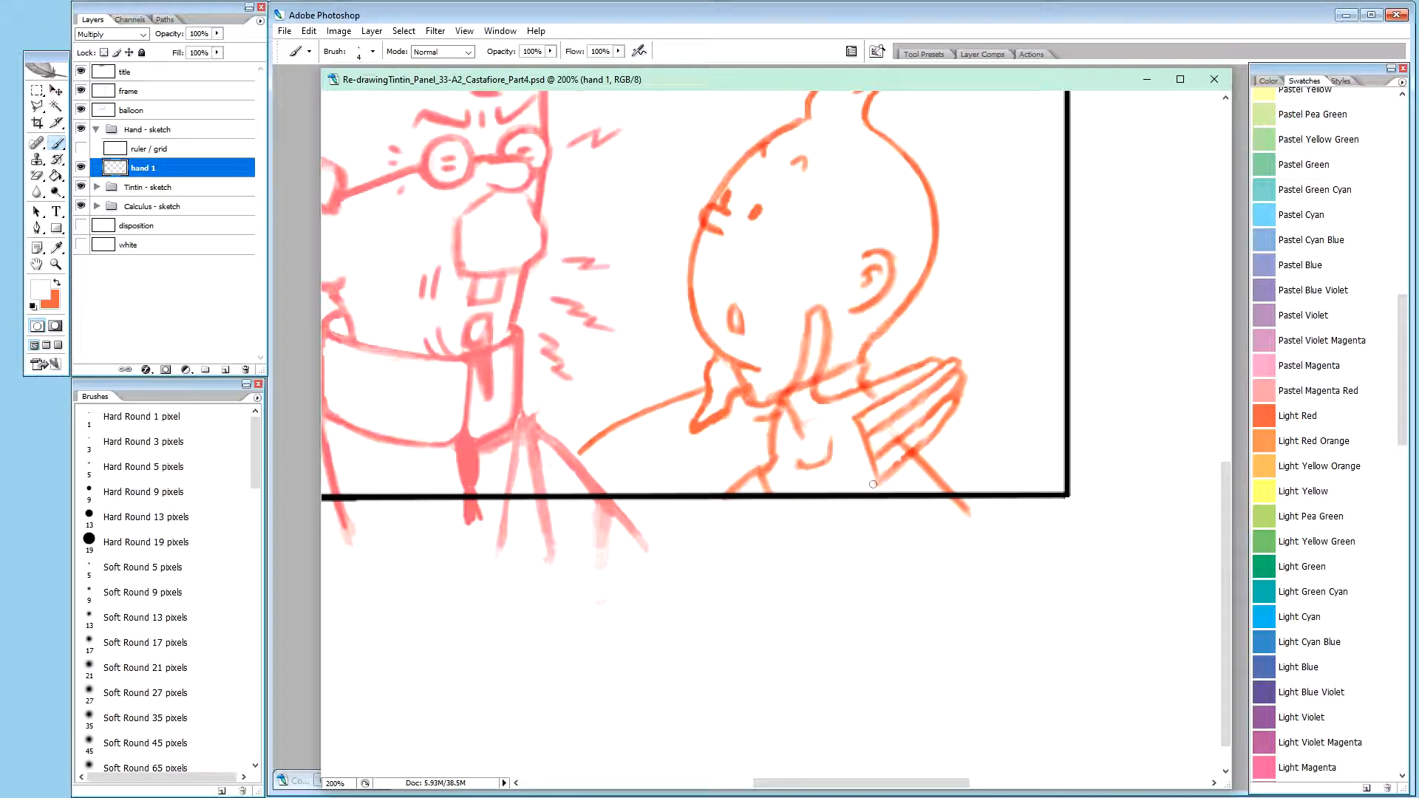
{"action": "key", "text": "x"}
{"action": "key", "text": "2"}
{"action": "left_click_drag", "start_coordinate": [863, 491], "coordinate": [900, 460]}
Minimize Photoshop and view the cover image UD11_CoverFront_1_Trim_Spine.png in Photos
{"action": "left_click", "coordinate": [93, 796]}
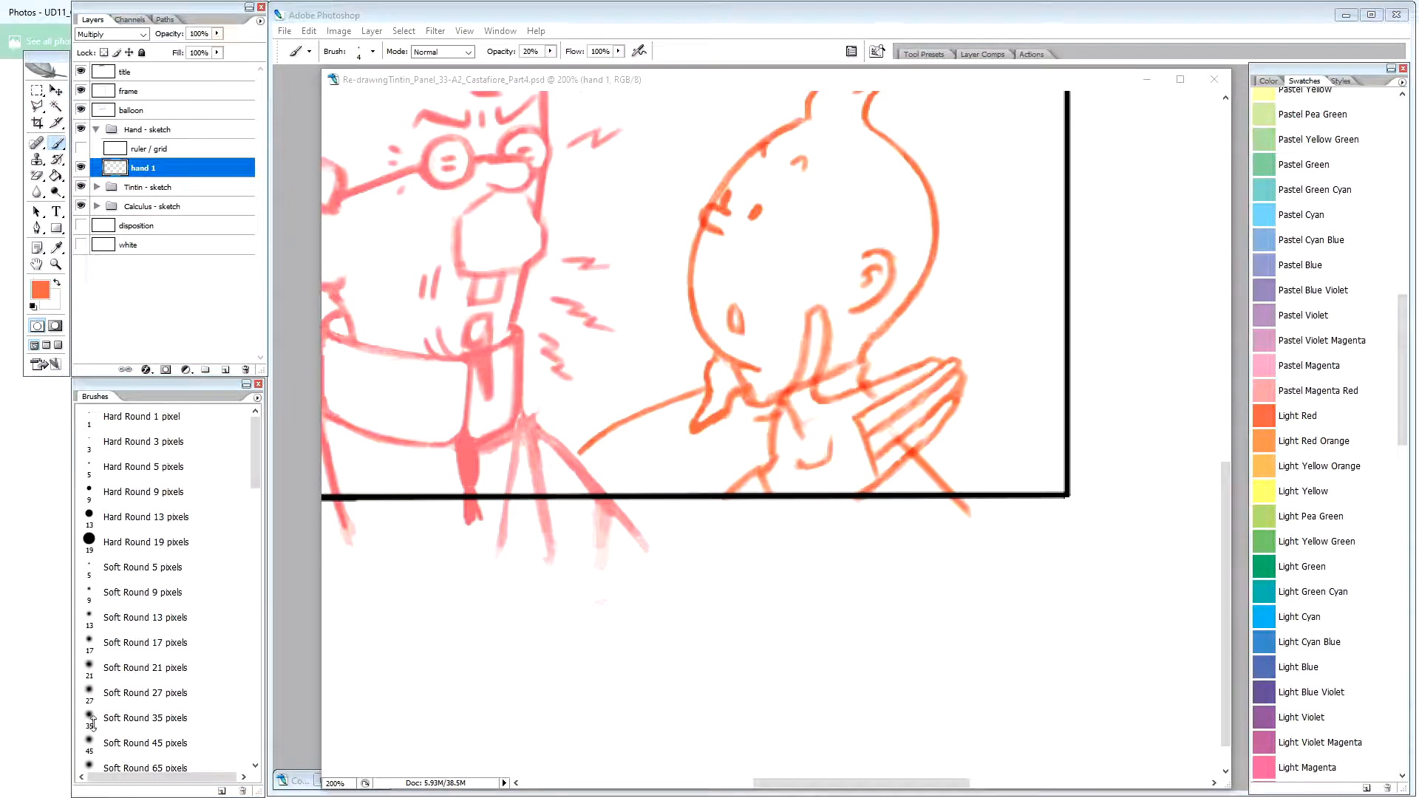
{"action": "left_click", "coordinate": [1348, 19]}
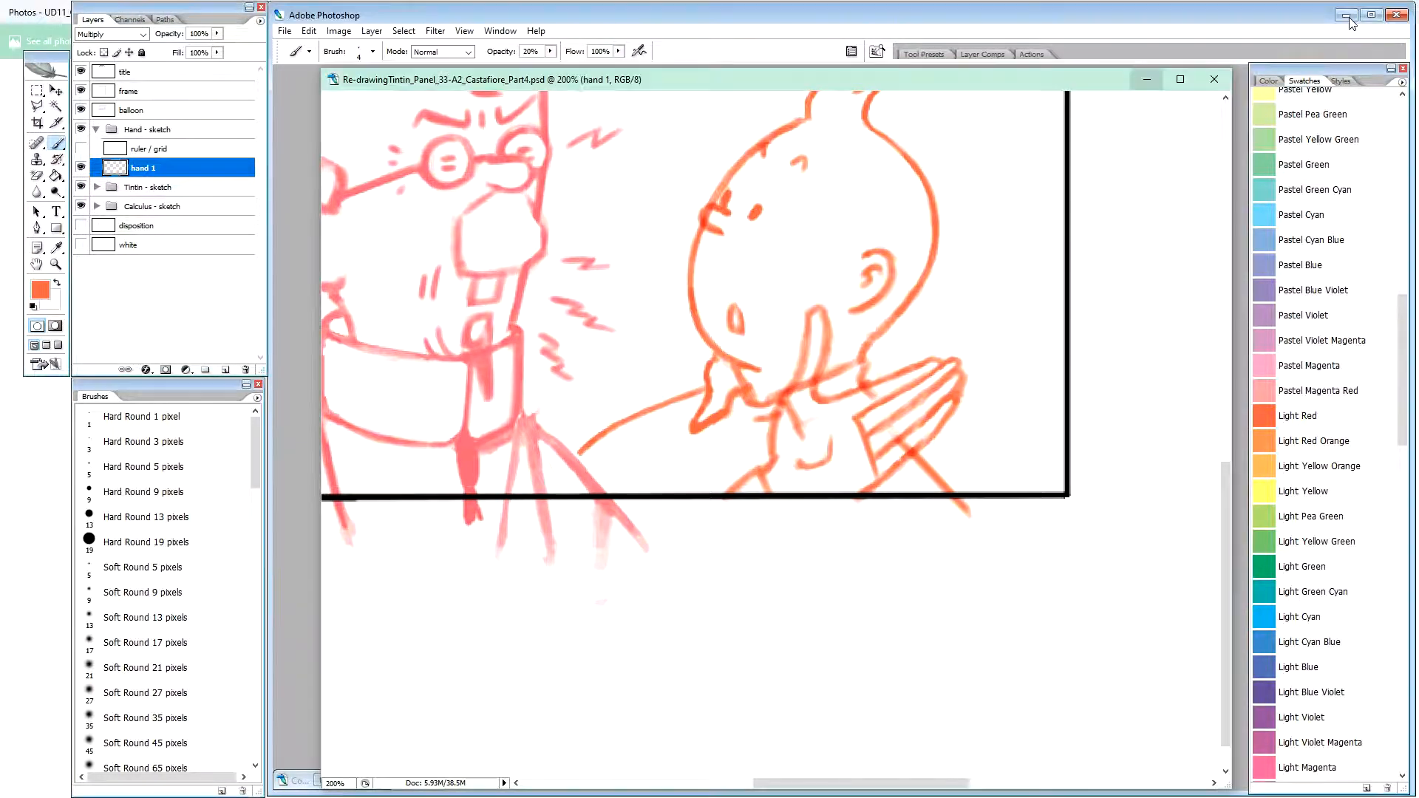
{"action": "left_click", "coordinate": [1346, 16]}
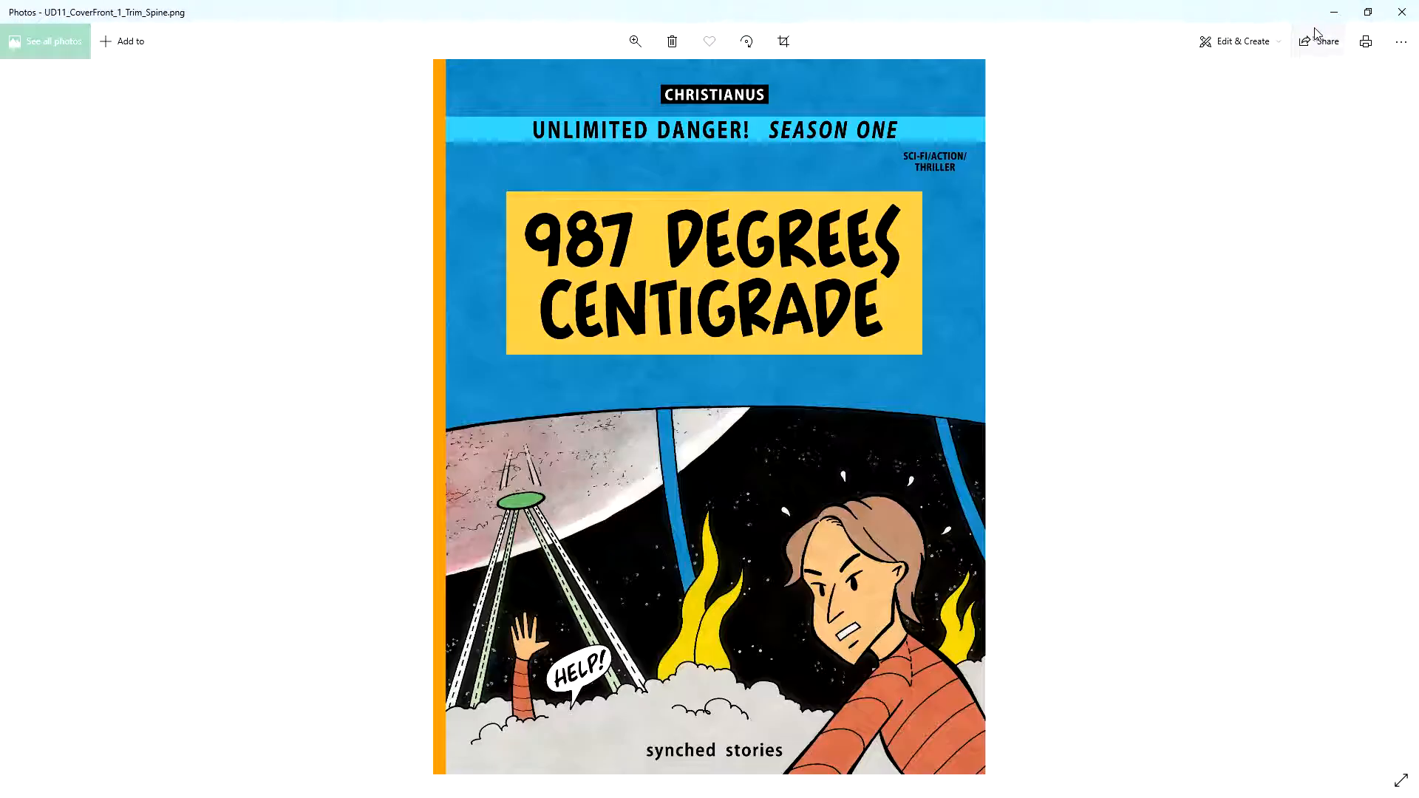